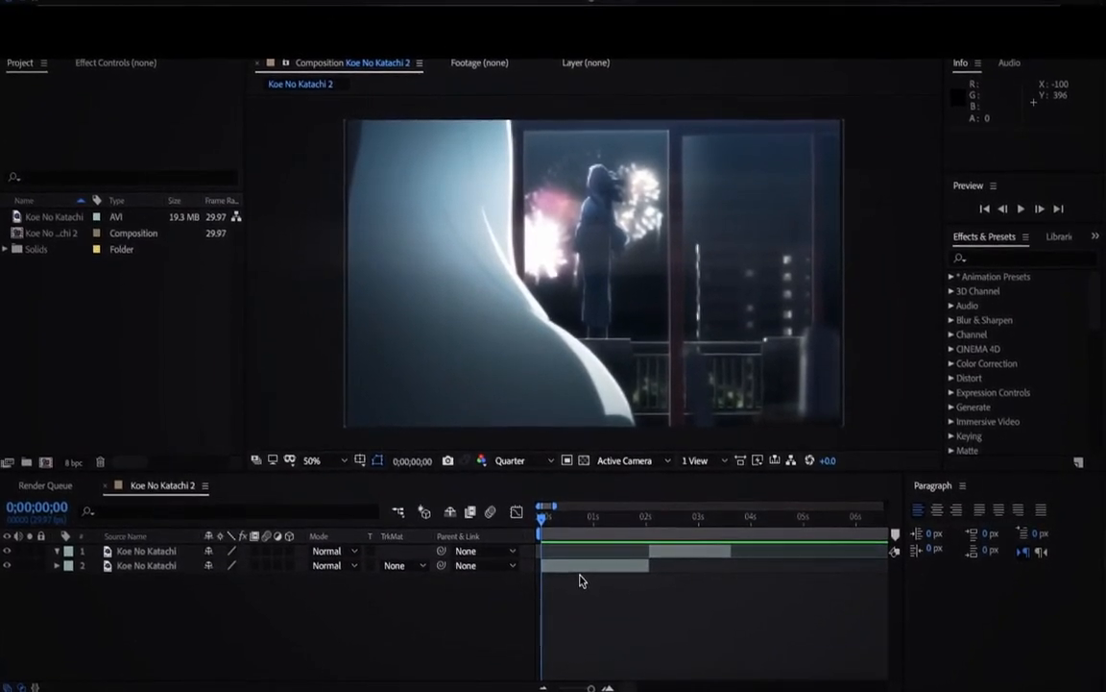
- Add a null object above the two Koe No Katachi clips in the composition
{"action": "left_click", "coordinate": [583, 567]}
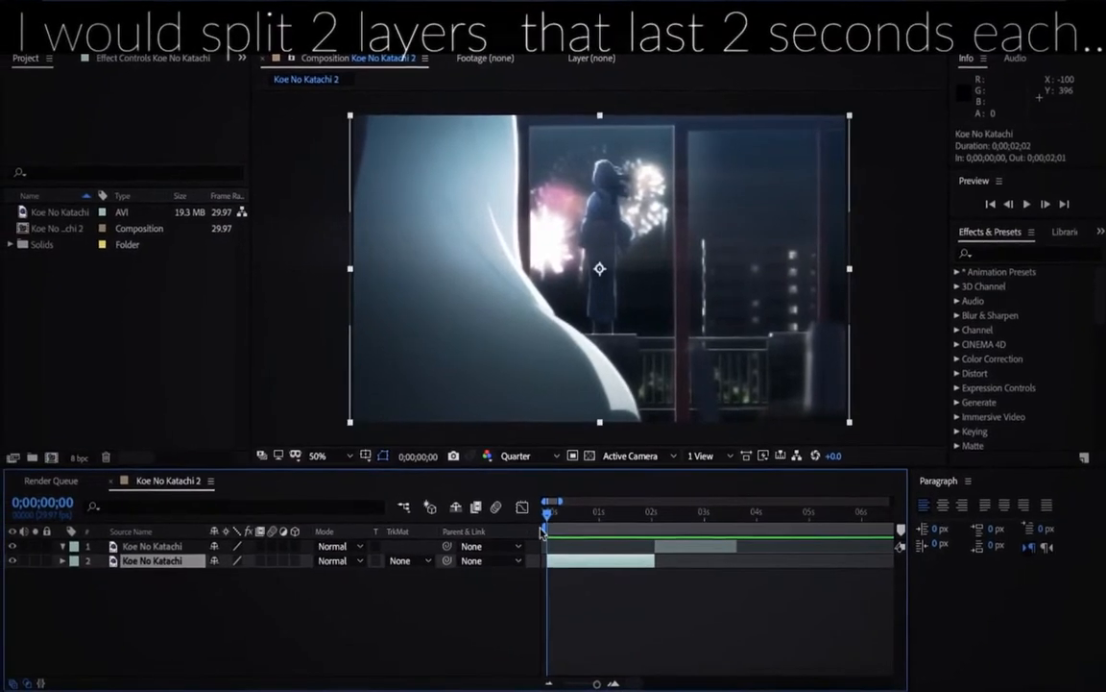
{"action": "mouse_move", "coordinate": [547, 522]}
{"action": "left_mouse_down"}
{"action": "mouse_move", "coordinate": [723, 519]}
{"action": "mouse_move", "coordinate": [569, 524]}
{"action": "left_mouse_up"}
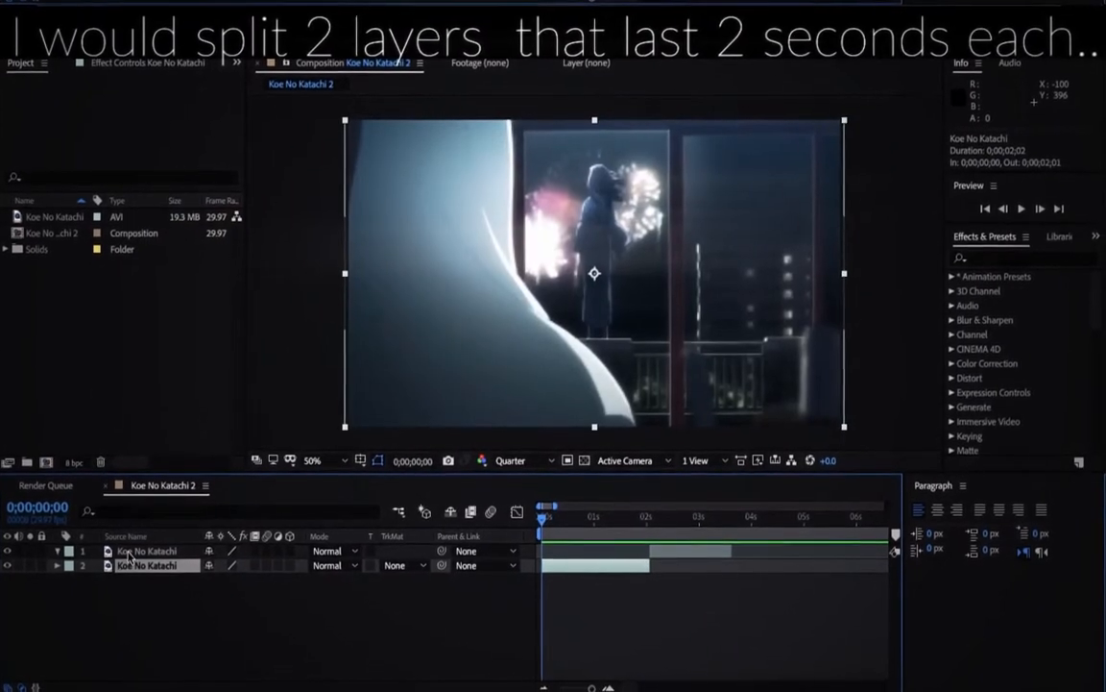
{"action": "left_click", "coordinate": [144, 553]}
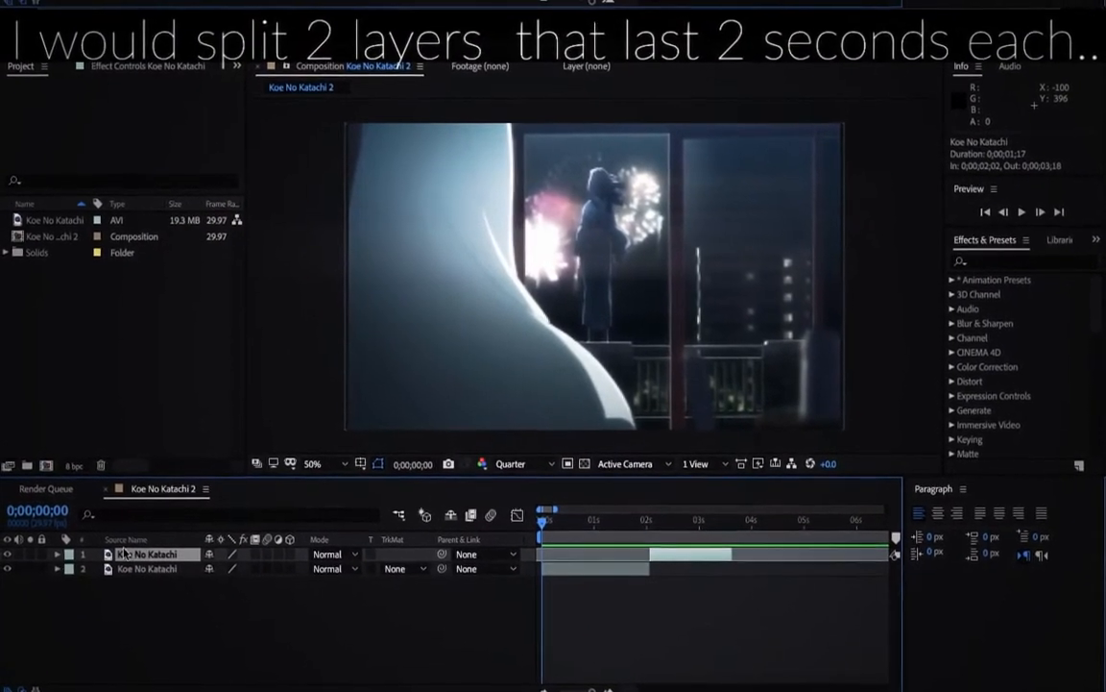
{"action": "right_click", "coordinate": [94, 493]}
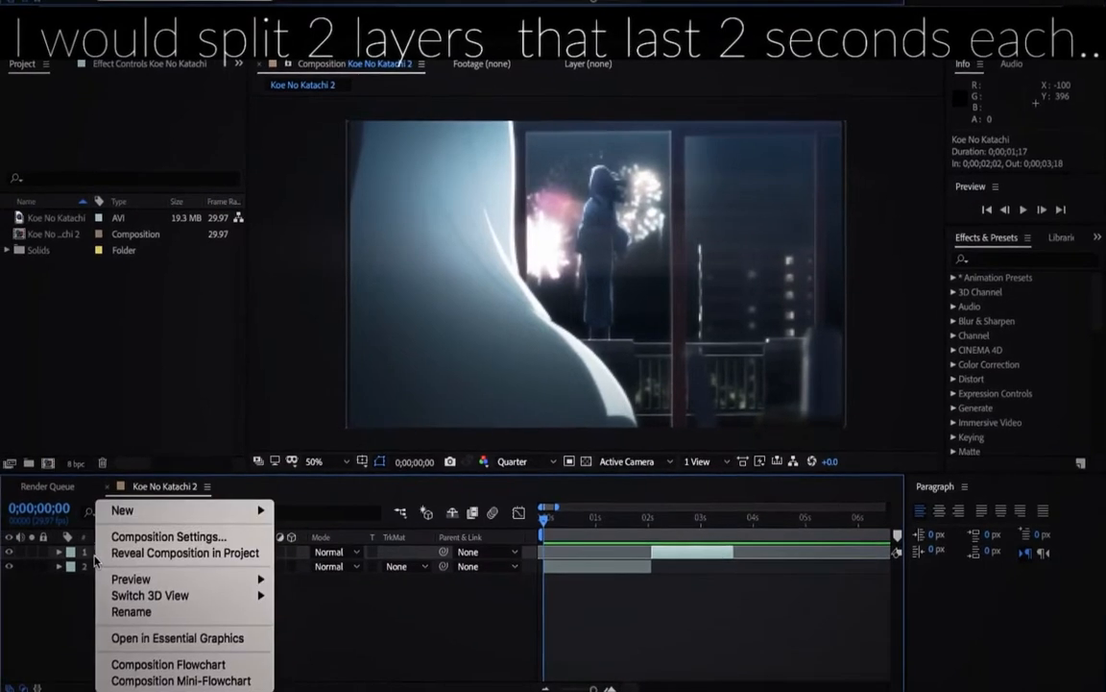
{"action": "mouse_move", "coordinate": [152, 520]}
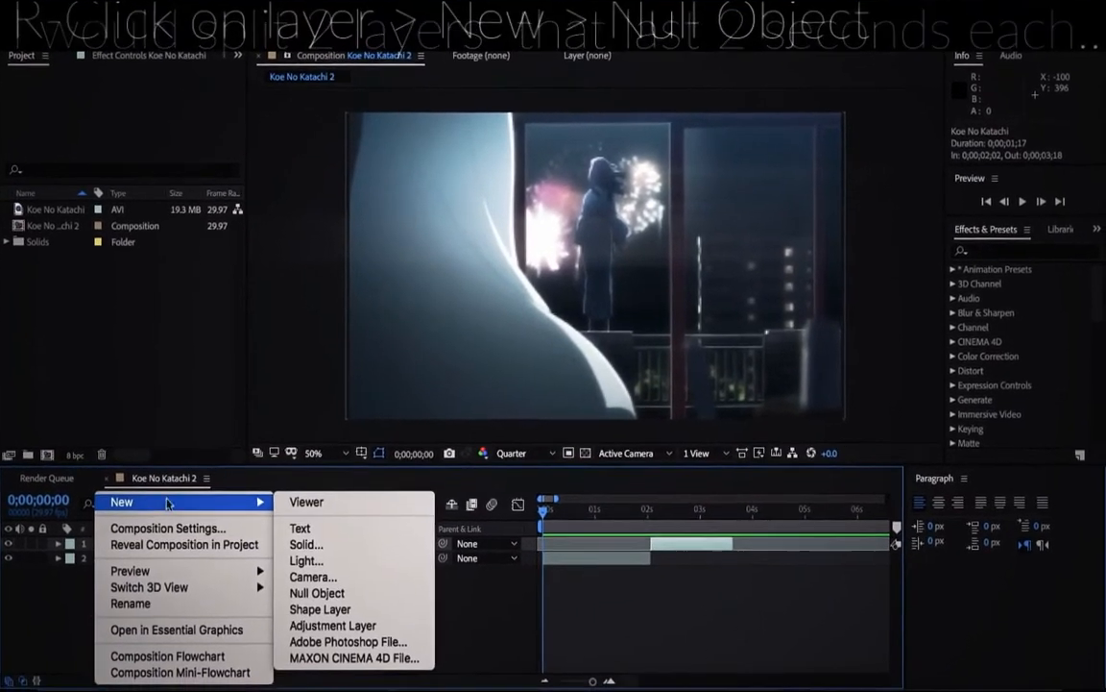
{"action": "left_click", "coordinate": [338, 596]}
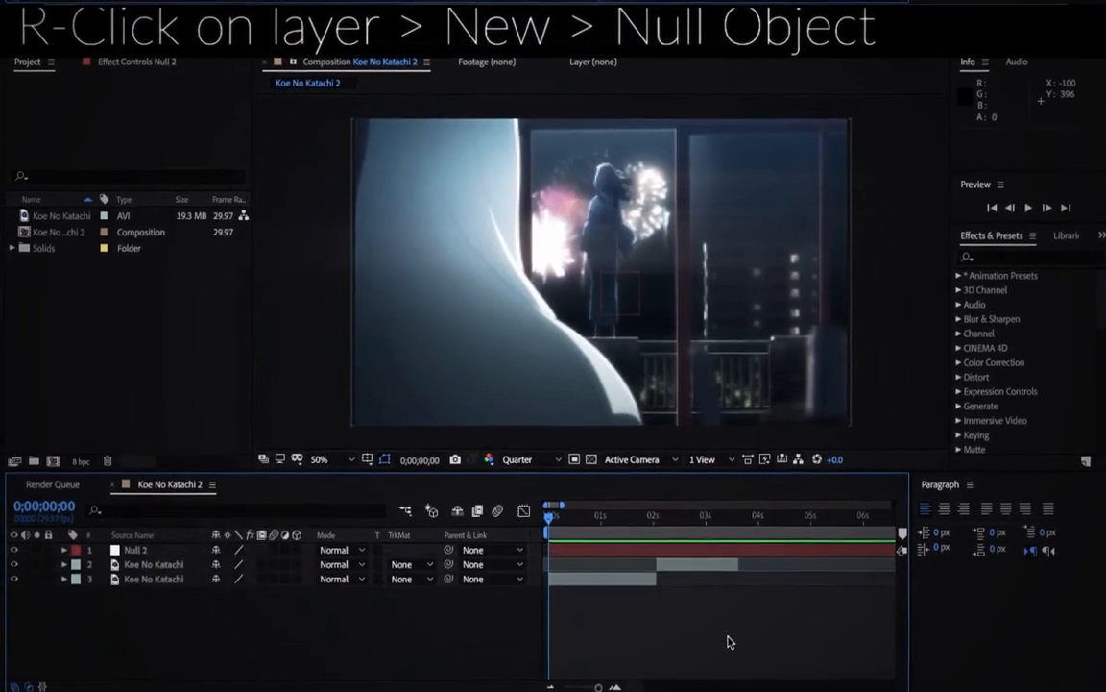
- Split the null layer at 0;00;02;02, where the first clip ends and the second begins
{"action": "left_click", "coordinate": [589, 518]}
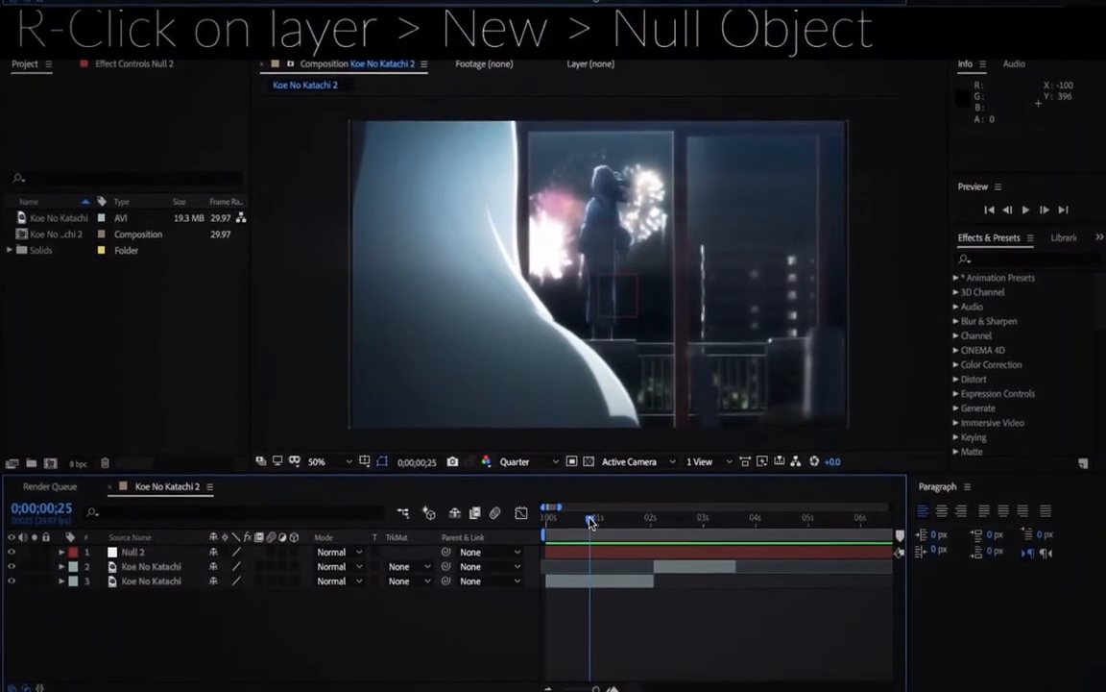
{"action": "key", "text": "minus"}
{"action": "key", "text": "minus"}
{"action": "key", "text": "minus"}
{"action": "key", "text": "equal"}
{"action": "key", "text": "equal"}
{"action": "key", "text": "equal"}
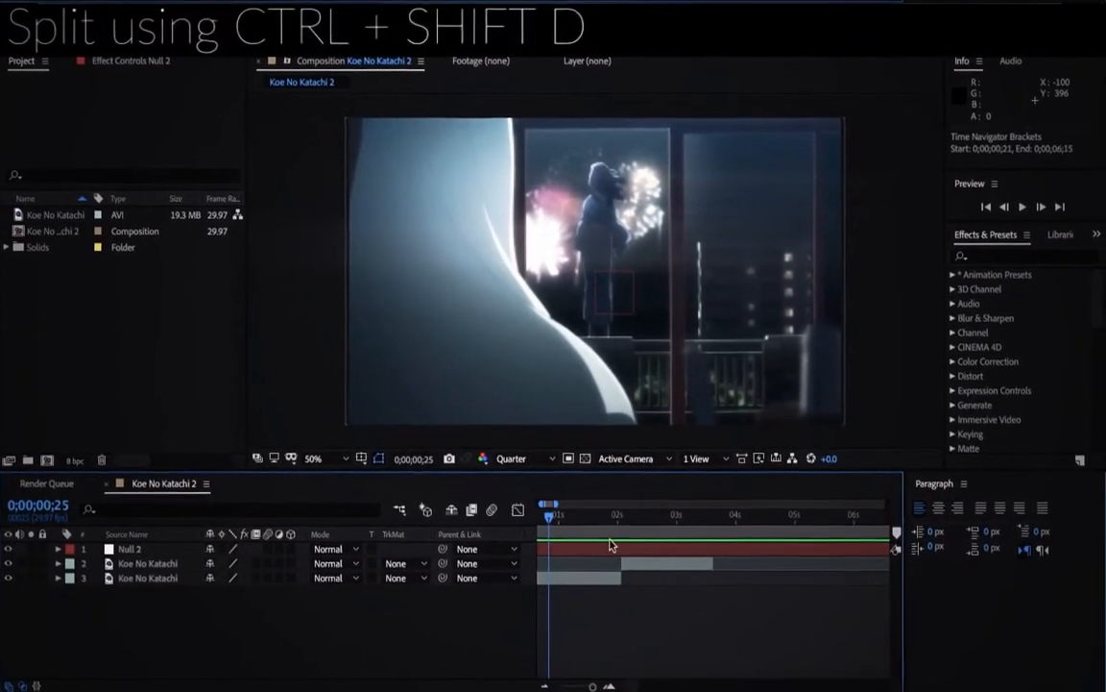
{"action": "left_click", "coordinate": [614, 528]}
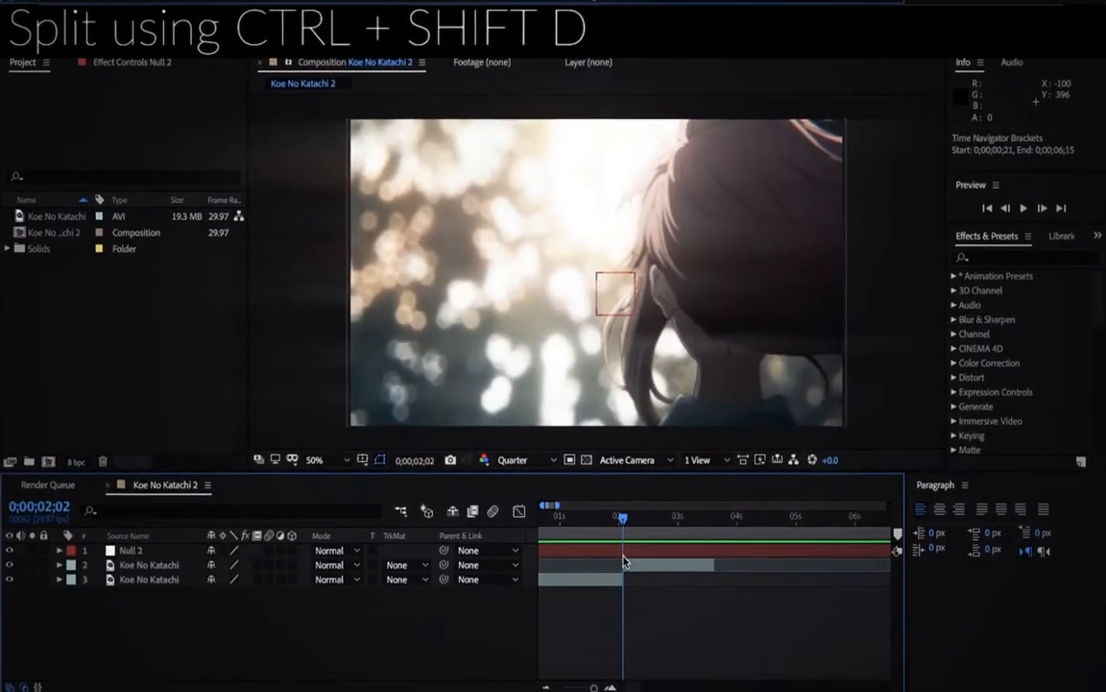
{"action": "left_click", "coordinate": [621, 555]}
{"action": "key", "text": "ctrl+shift+d"}
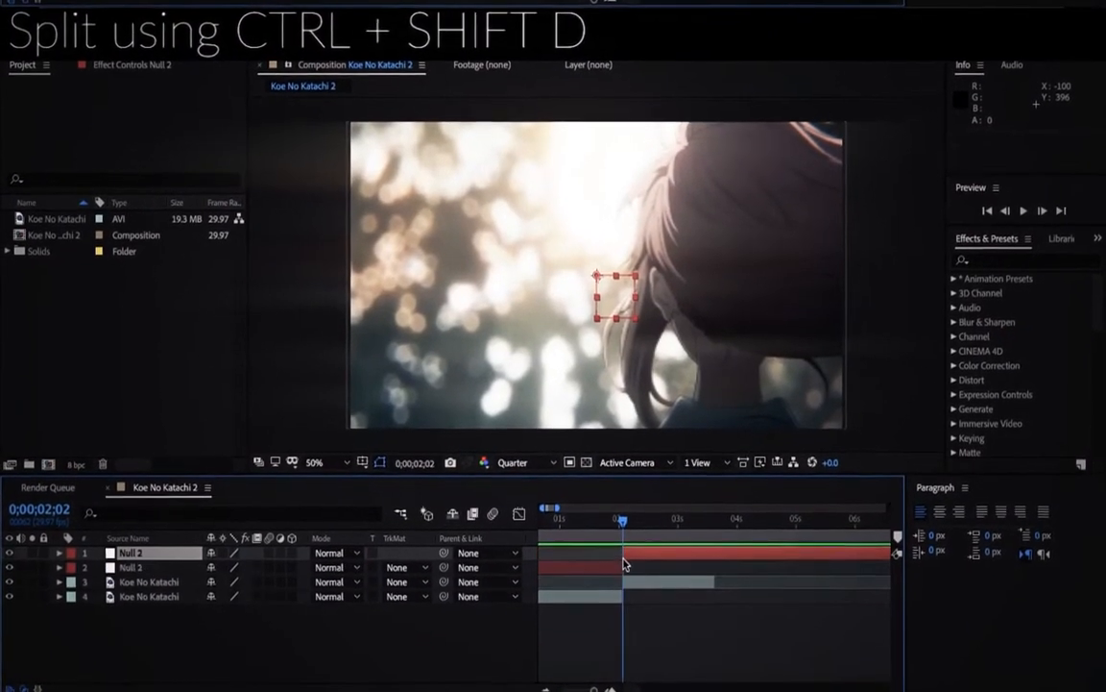
- Split the second null at 0;00;03;19, the end of the second clip, and delete the leftover piece
{"action": "left_click_drag", "start_coordinate": [672, 521], "coordinate": [720, 526]}
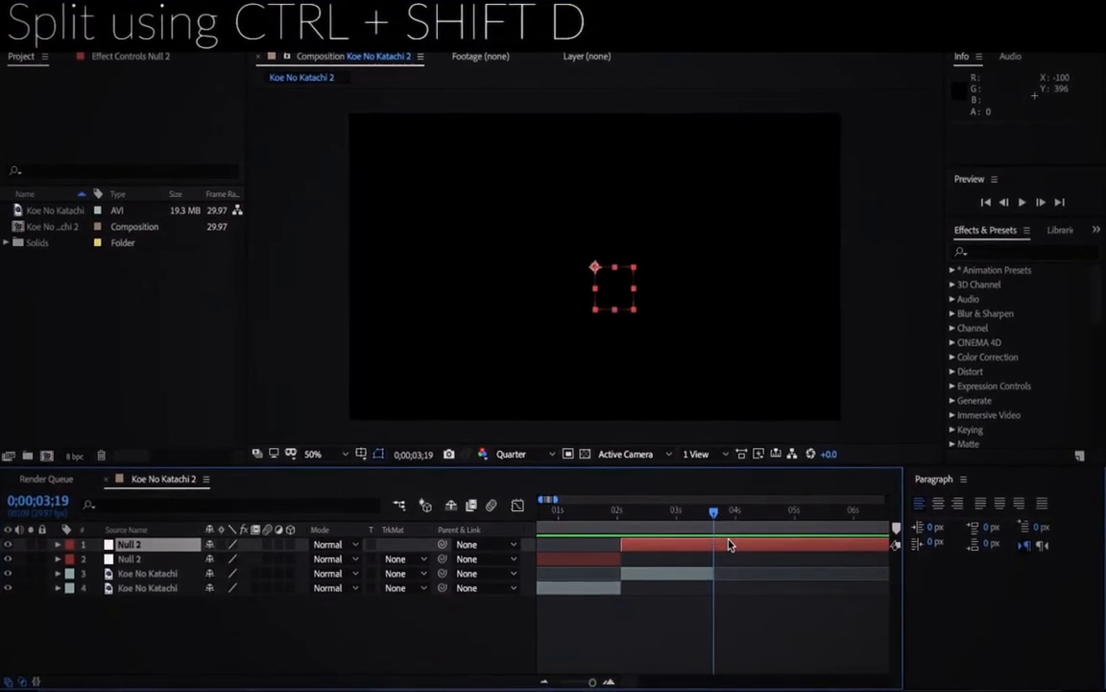
{"action": "key", "text": "ctrl+shift+d"}
{"action": "key", "text": "Delete"}
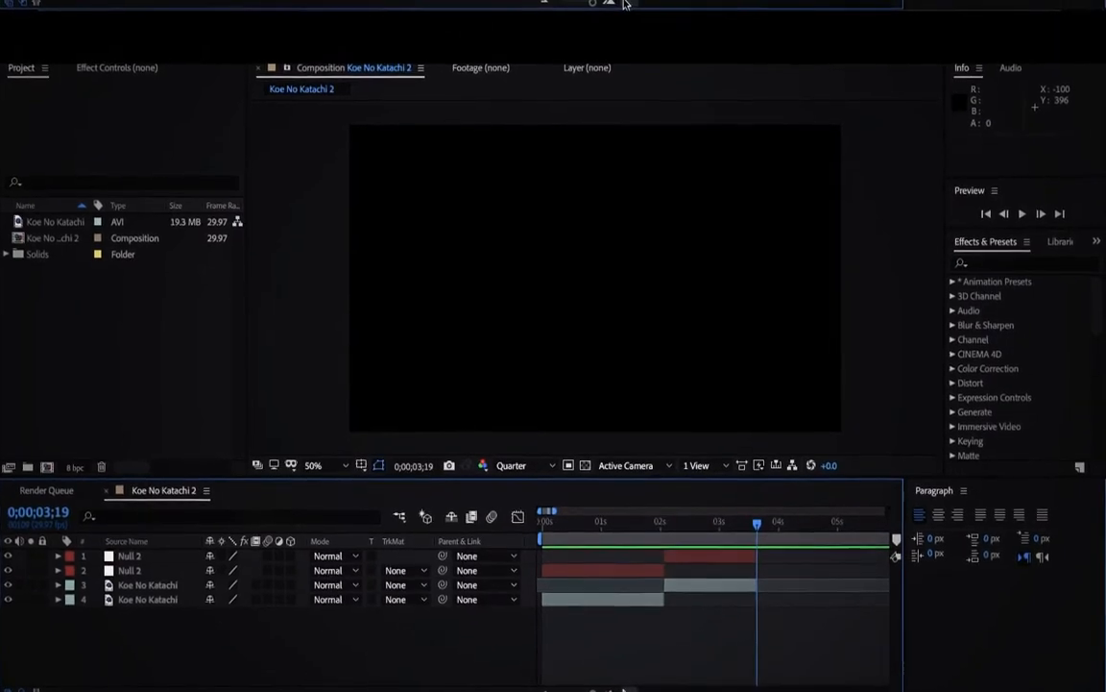
{"action": "key", "text": "Home"}
{"action": "left_click", "coordinate": [615, 521]}
{"action": "left_click_drag", "start_coordinate": [632, 536], "coordinate": [718, 520]}
{"action": "key", "text": "Home"}
{"action": "left_click", "coordinate": [578, 569]}
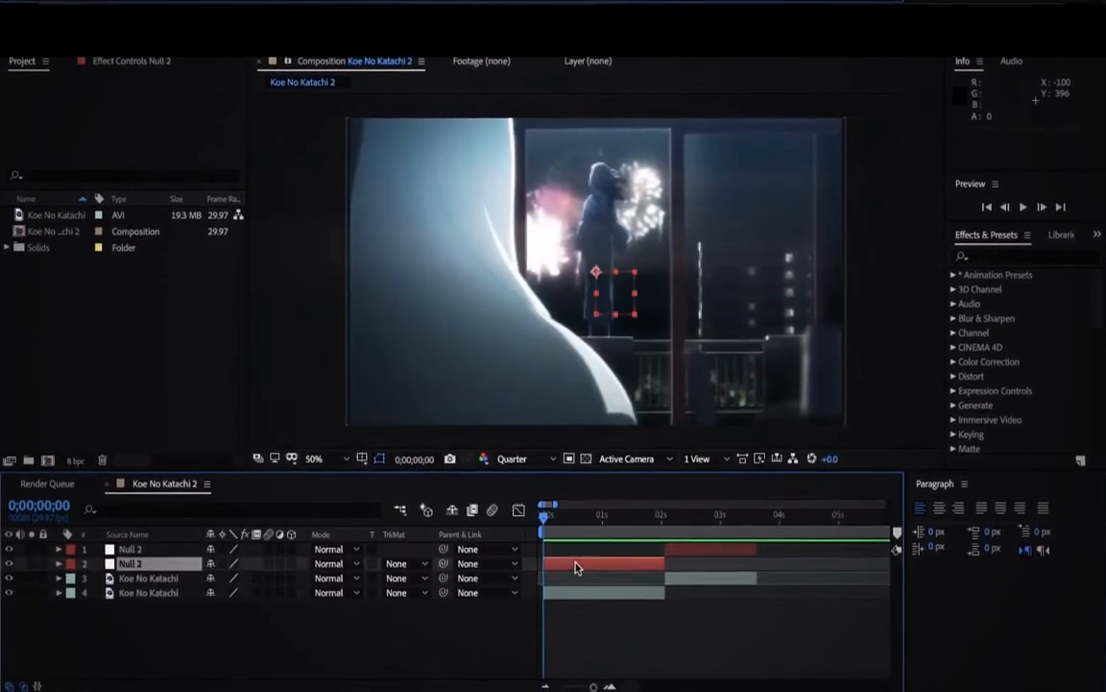
{"action": "left_click", "coordinate": [611, 596]}
{"action": "left_click", "coordinate": [690, 554]}
{"action": "left_click", "coordinate": [603, 562]}
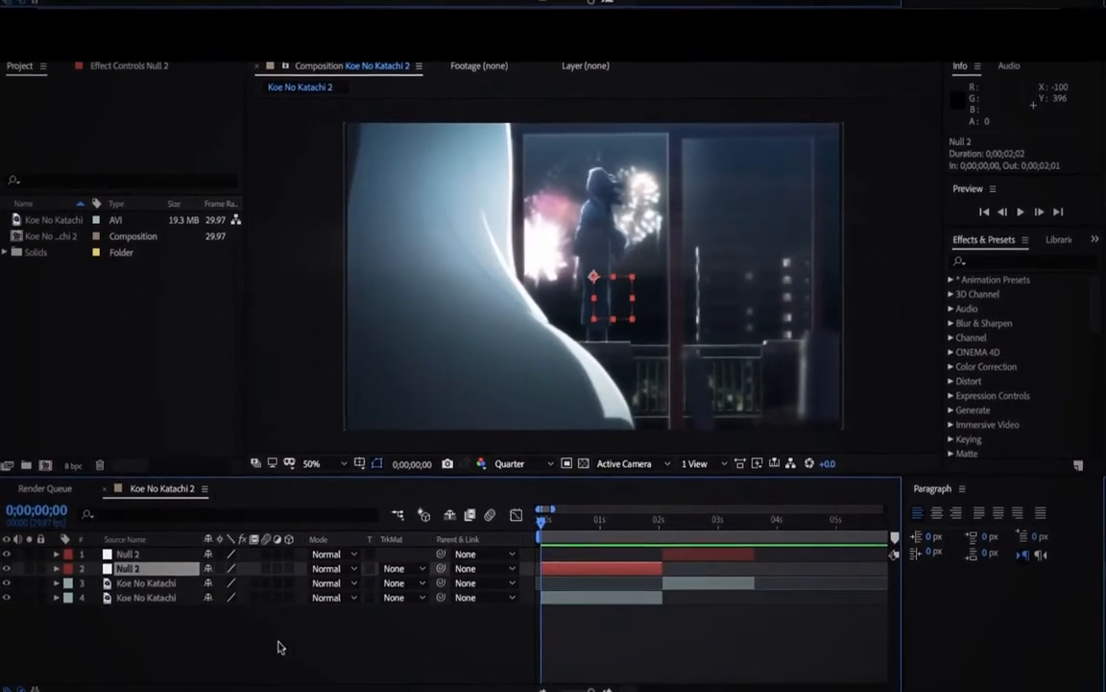
- Parent the first Koe No Katachi clip to the null that covers the first two seconds
{"action": "left_click", "coordinate": [119, 576]}
{"action": "left_click", "coordinate": [131, 593]}
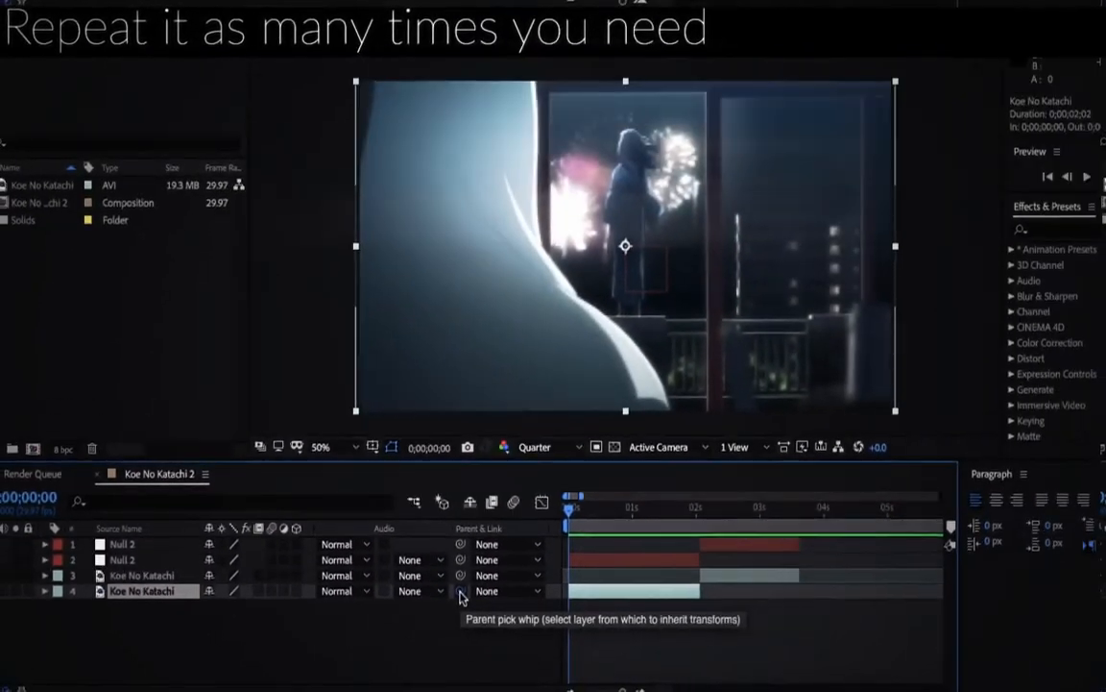
{"action": "left_click_drag", "start_coordinate": [557, 576], "coordinate": [144, 566]}
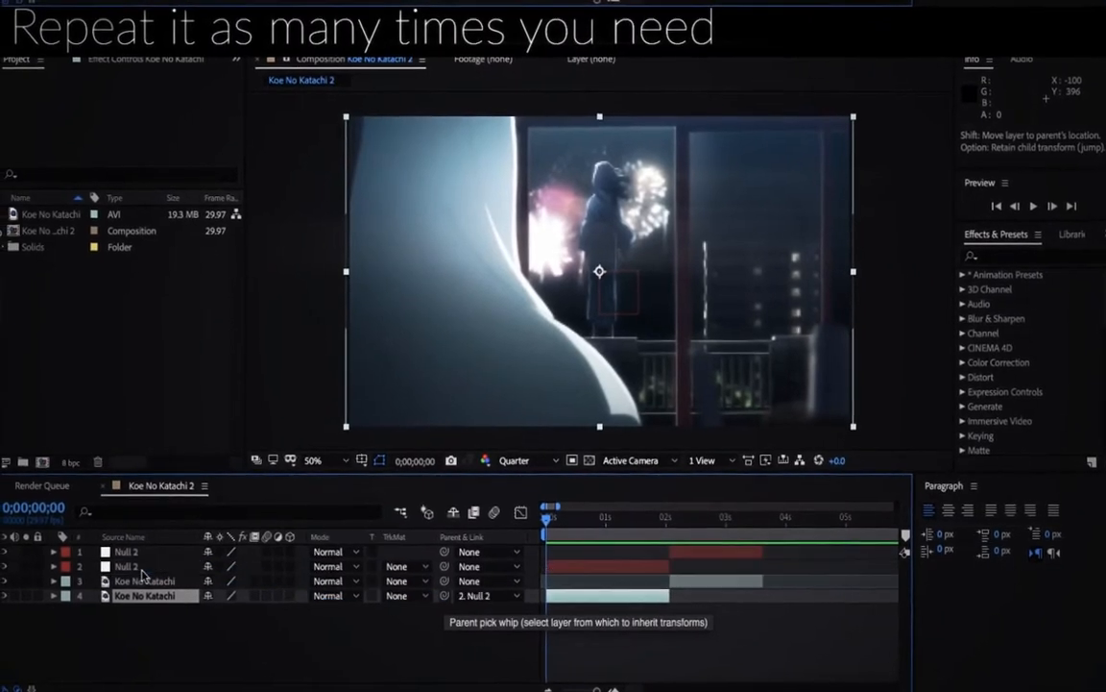
{"action": "left_click", "coordinate": [609, 566]}
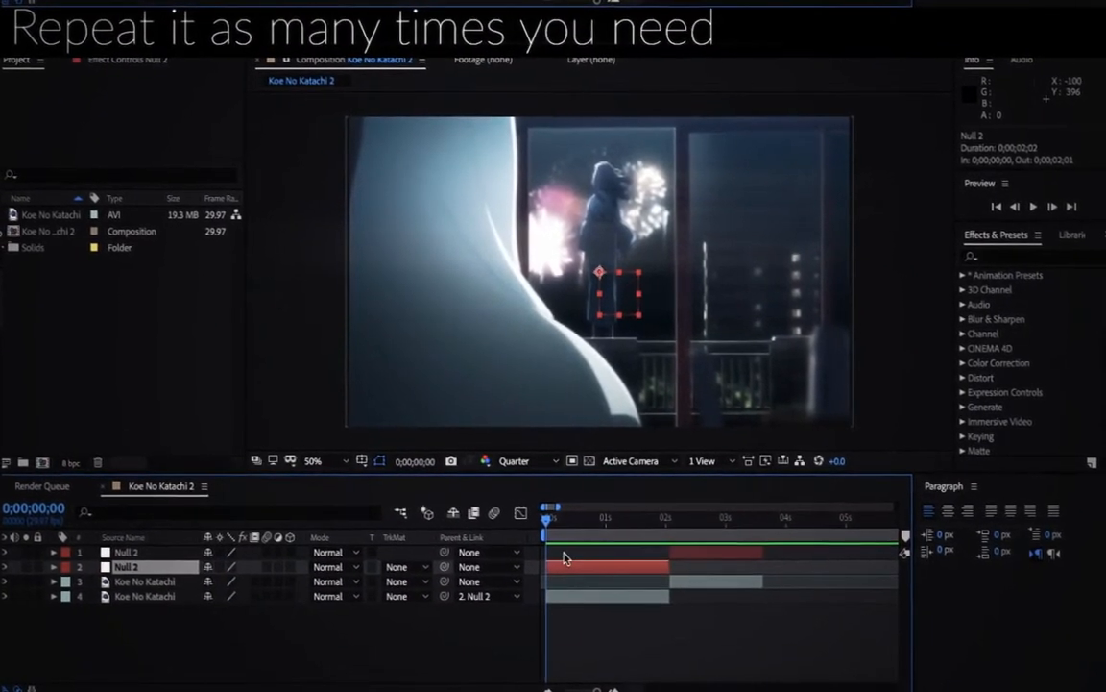
- Parent the second Koe No Katachi clip to the null above it in time, layer 1, and return to the composition start
{"action": "key", "text": "space"}
{"action": "key", "text": "space"}
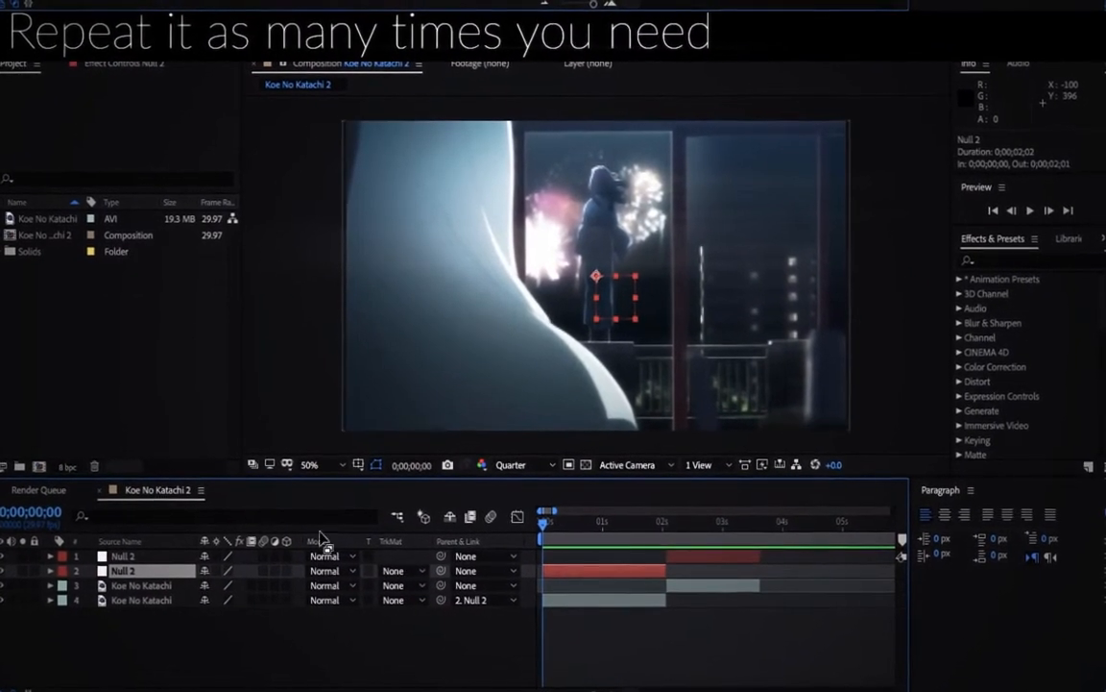
{"action": "left_click", "coordinate": [666, 519]}
{"action": "left_click", "coordinate": [692, 583]}
{"action": "left_click_drag", "start_coordinate": [438, 580], "coordinate": [129, 548]}
{"action": "left_click", "coordinate": [544, 530]}
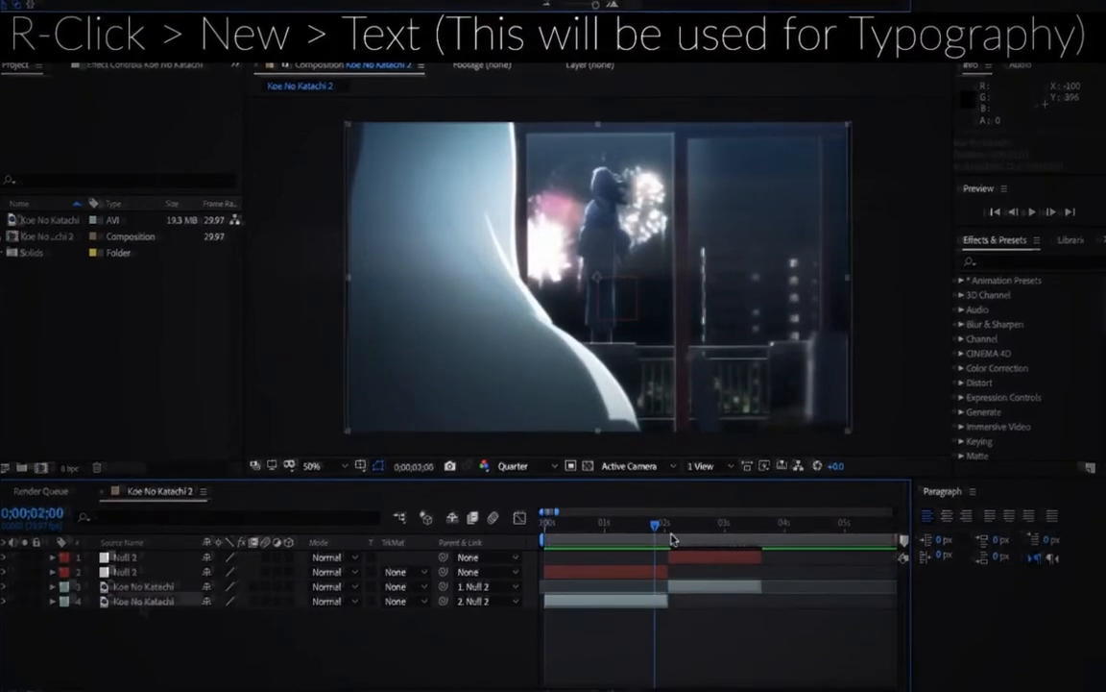
- Create an empty text layer and place it between the nulls and the Koe No Katachi clips in the layer stack
{"action": "left_click", "coordinate": [144, 606]}
{"action": "right_click", "coordinate": [145, 634]}
{"action": "mouse_move", "coordinate": [151, 518]}
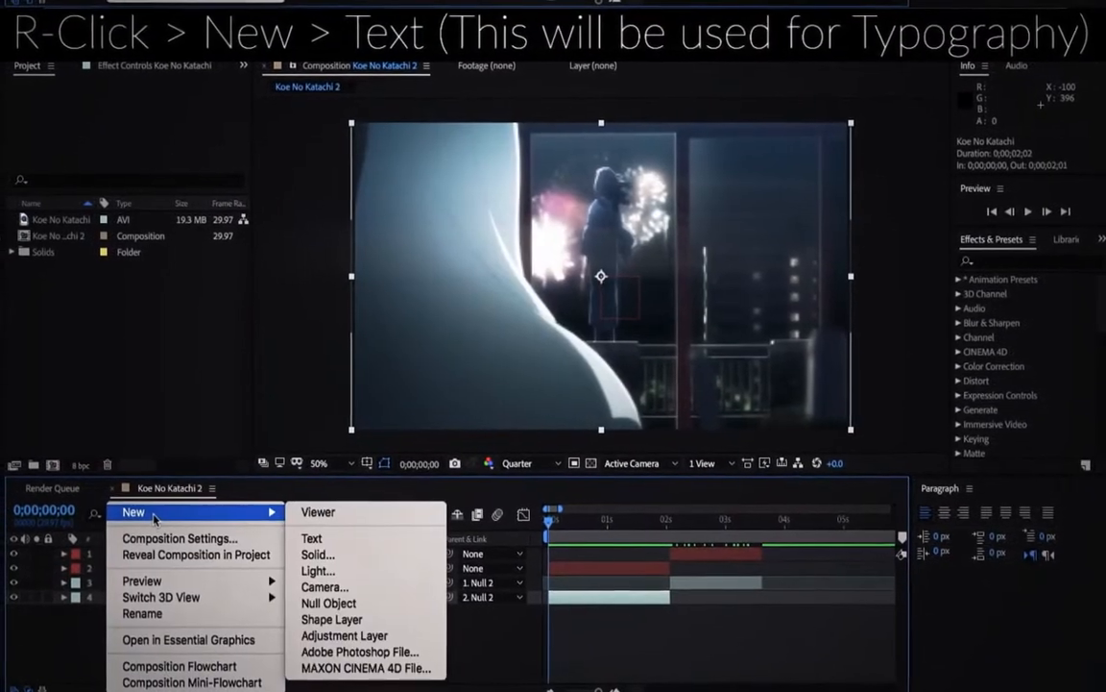
{"action": "left_click", "coordinate": [336, 544]}
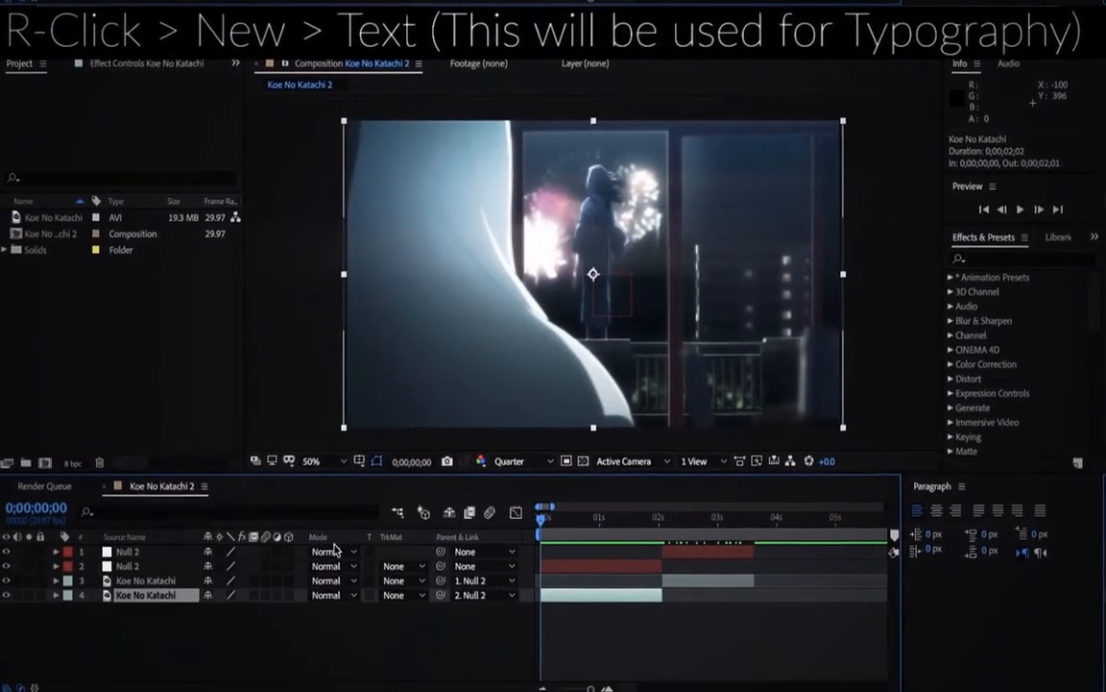
{"action": "mouse_move", "coordinate": [146, 594]}
{"action": "left_mouse_down"}
{"action": "mouse_move", "coordinate": [158, 588]}
{"action": "mouse_move", "coordinate": [149, 577]}
{"action": "left_mouse_up"}
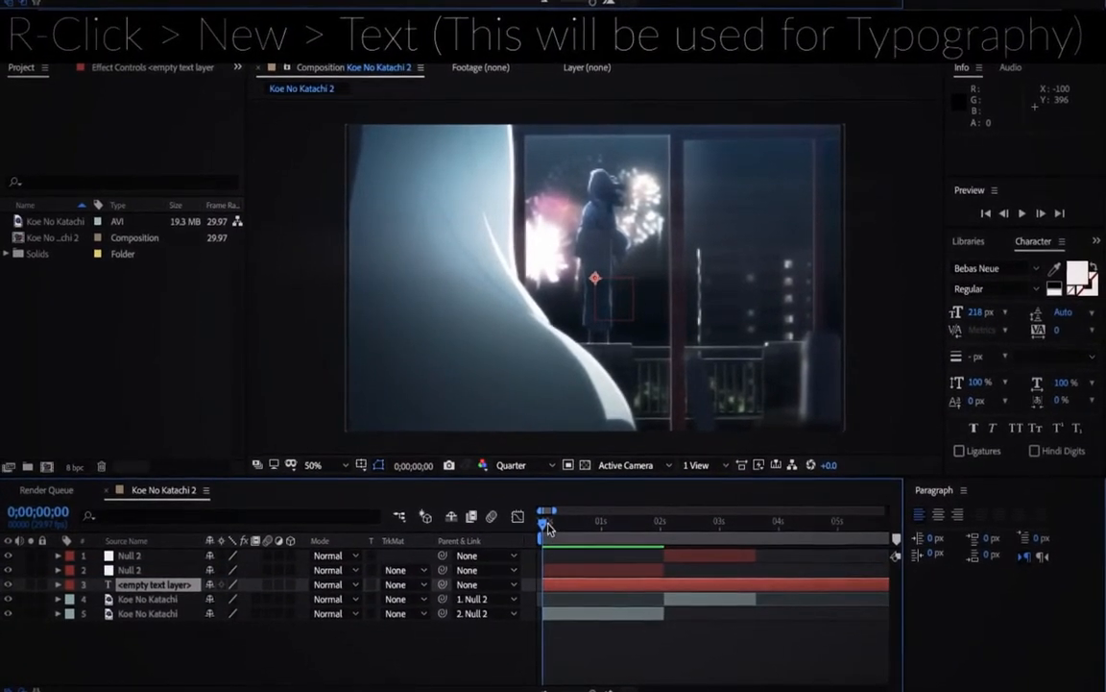
- Split the empty text layer at 0;00;02;02 and trim its second piece to end at 0;00;03;19
{"action": "left_click_drag", "start_coordinate": [543, 518], "coordinate": [764, 528]}
{"action": "key", "text": "ctrl+shift+d"}
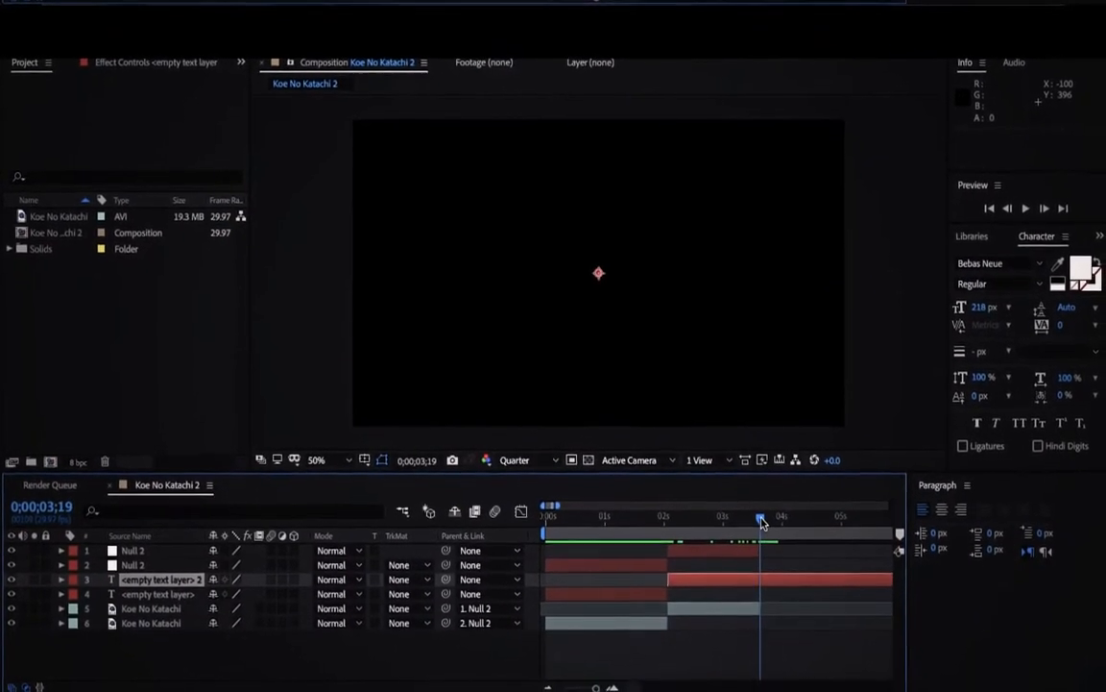
{"action": "key", "text": "alt+]"}
{"action": "left_click", "coordinate": [803, 579]}
{"action": "left_click", "coordinate": [608, 526]}
{"action": "left_click_drag", "start_coordinate": [569, 531], "coordinate": [543, 528]}
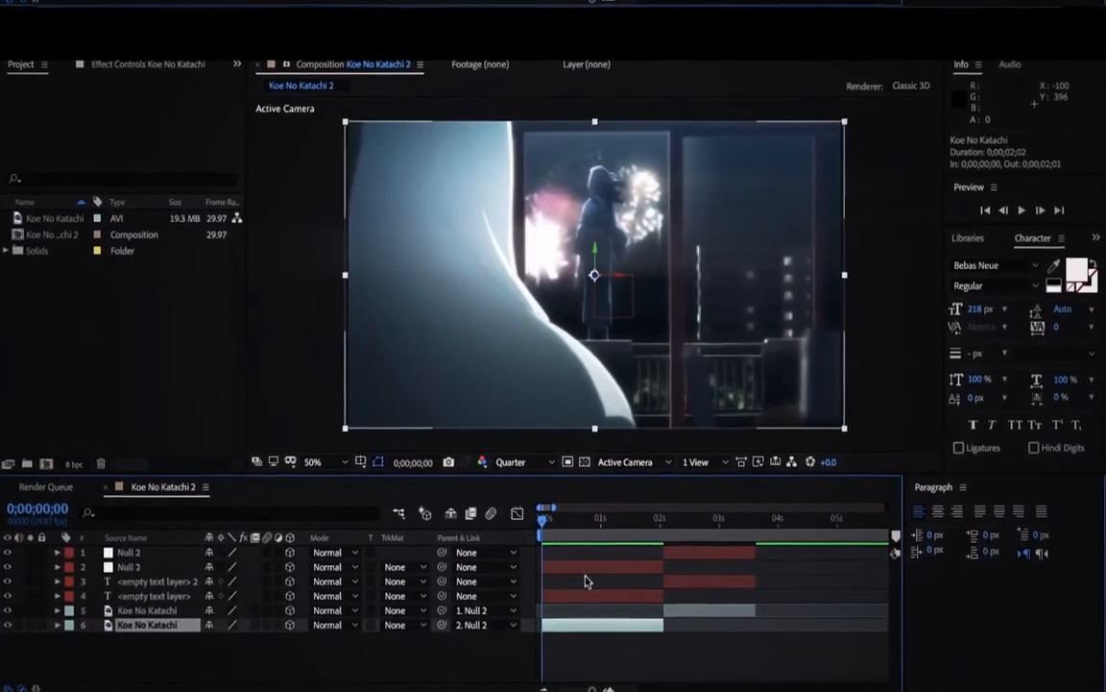
- Set the Position of the first null, layer 2, to 795.0, 571.0, -1179.0 at the composition start
{"action": "left_click", "coordinate": [582, 571]}
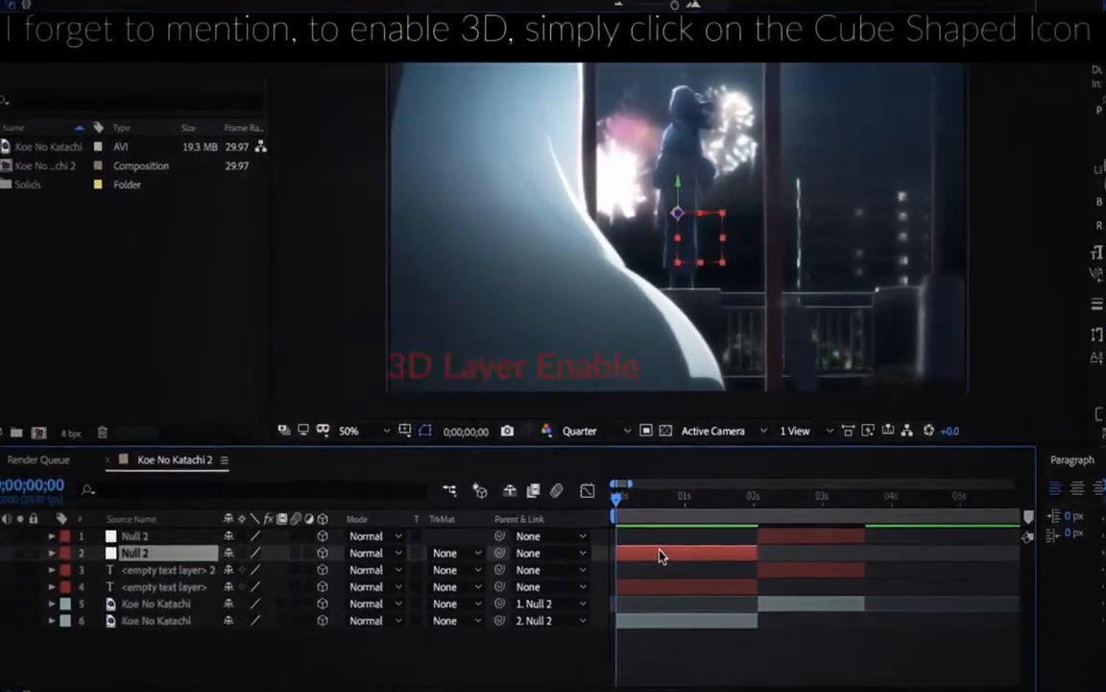
{"action": "key", "text": "p"}
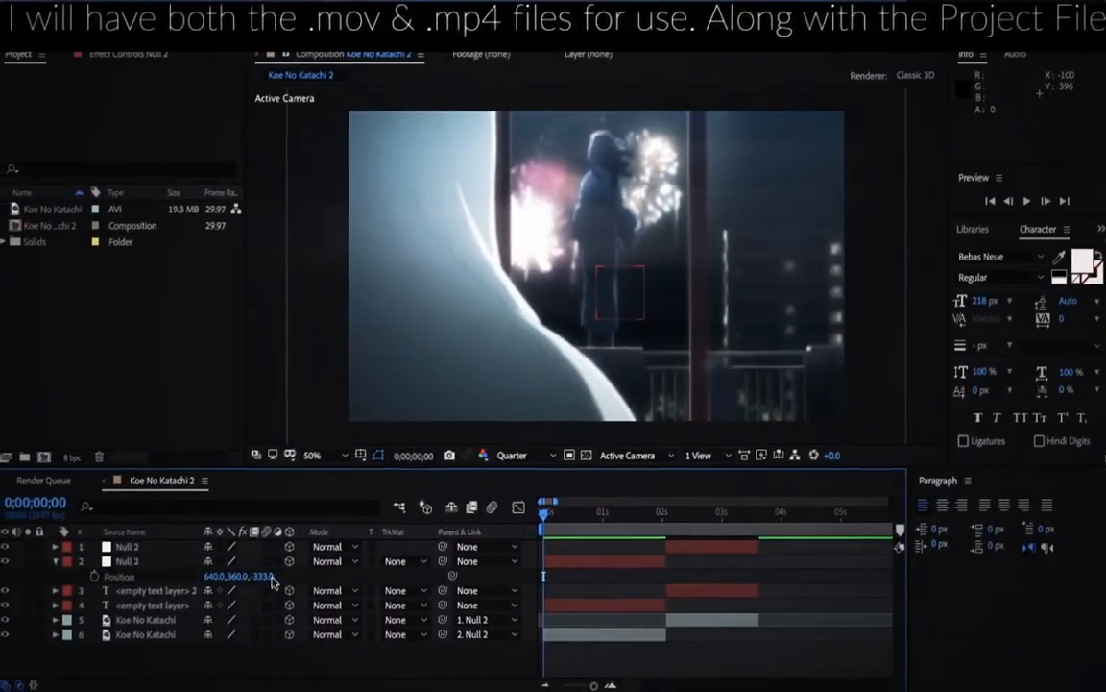
{"action": "left_click_drag", "start_coordinate": [274, 580], "coordinate": [384, 587]}
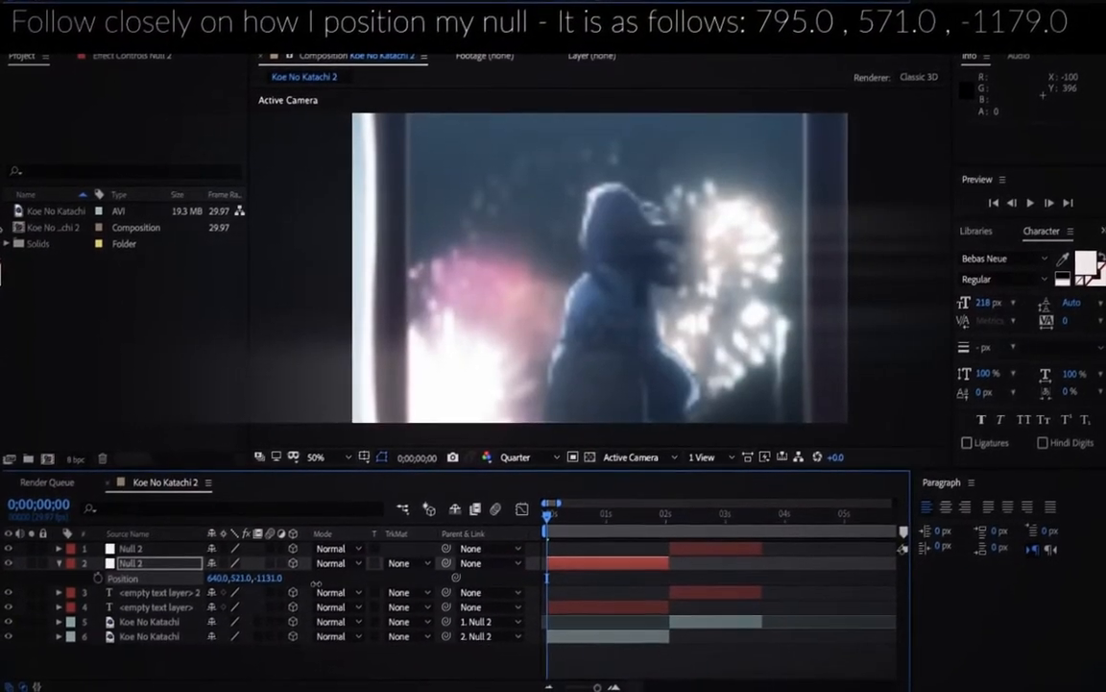
{"action": "left_click_drag", "start_coordinate": [317, 578], "coordinate": [355, 578]}
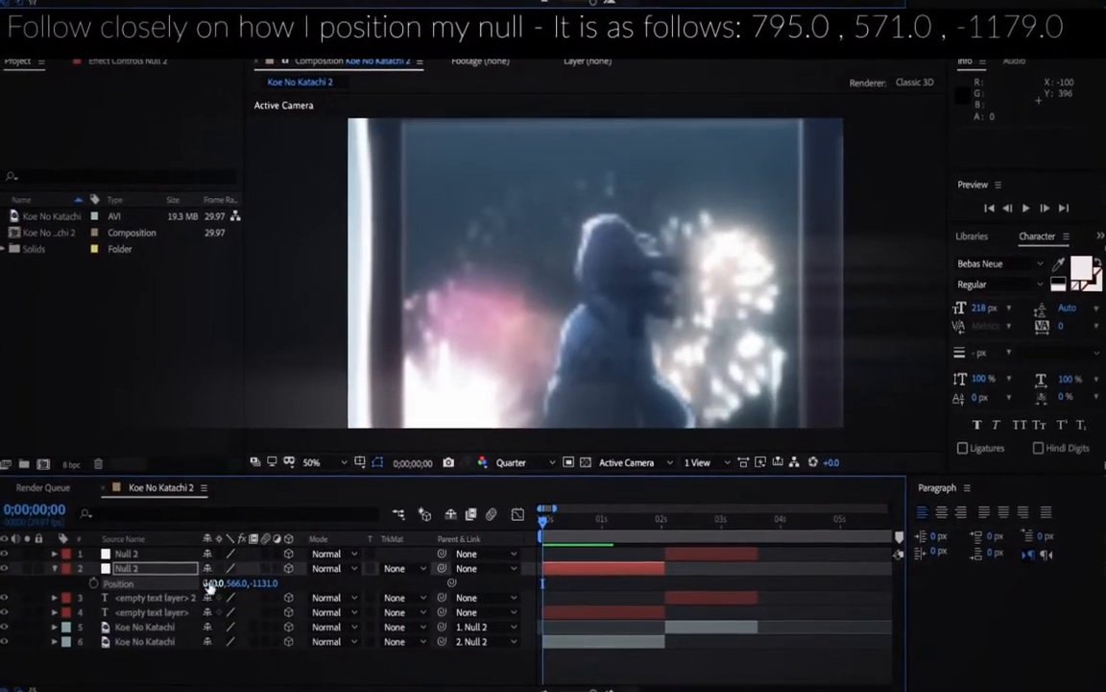
{"action": "left_click_drag", "start_coordinate": [235, 583], "coordinate": [303, 576]}
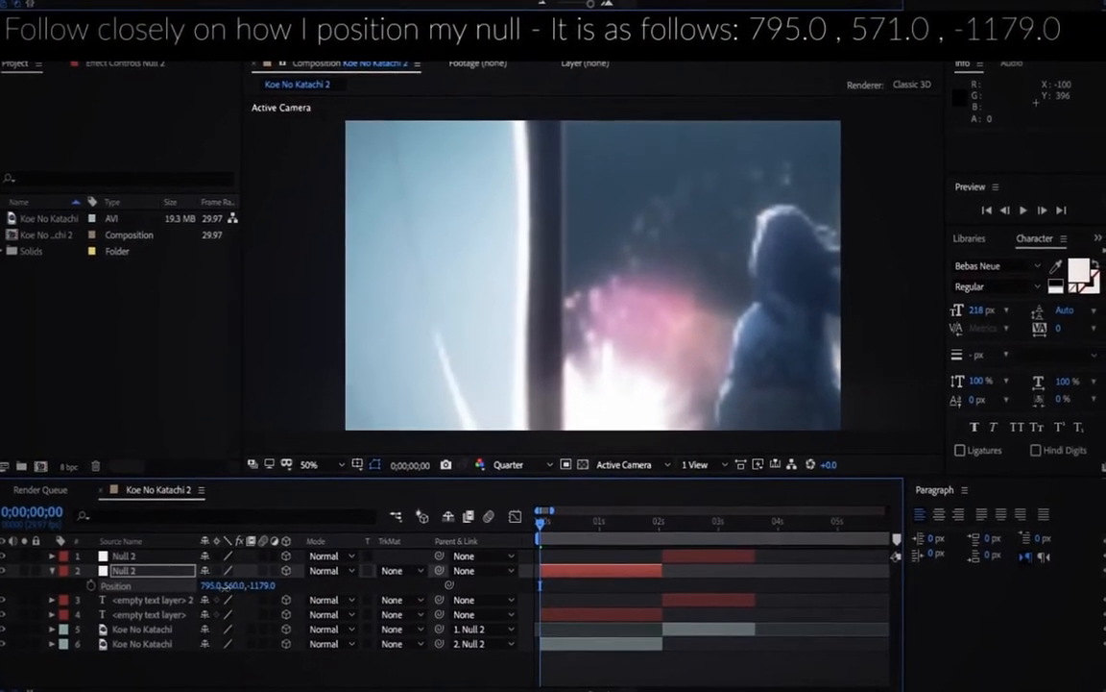
{"action": "left_click_drag", "start_coordinate": [236, 585], "coordinate": [252, 585]}
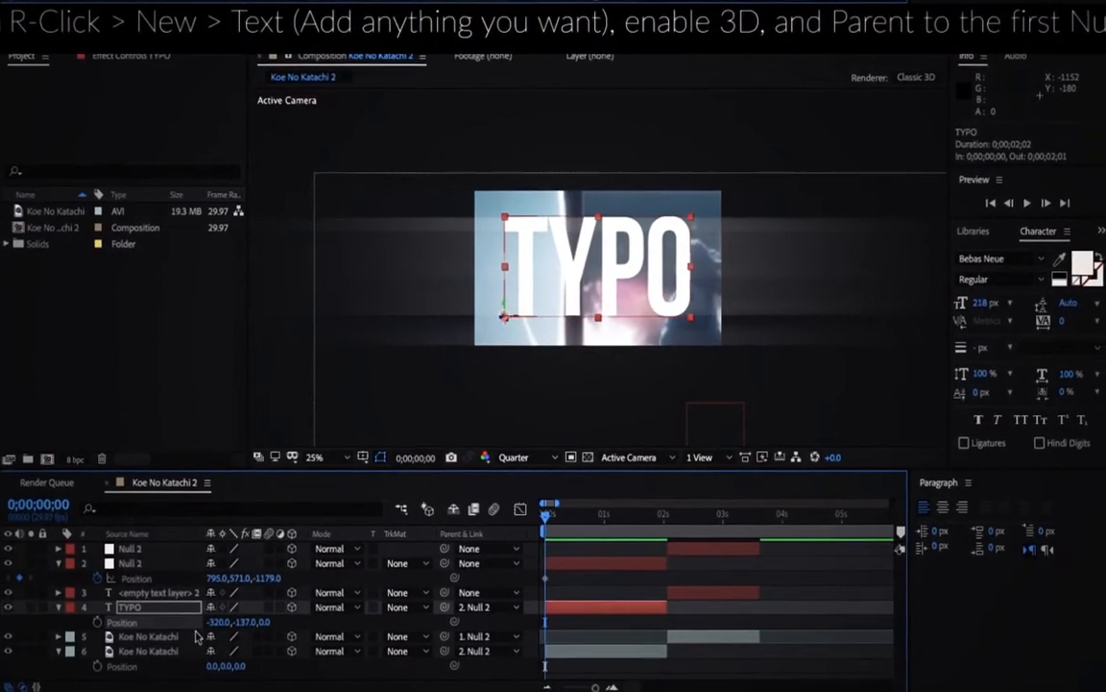
- Scale the TYPO text layer to 50% and shift it right and slightly up, leaving free space around it
{"action": "left_click", "coordinate": [232, 630]}
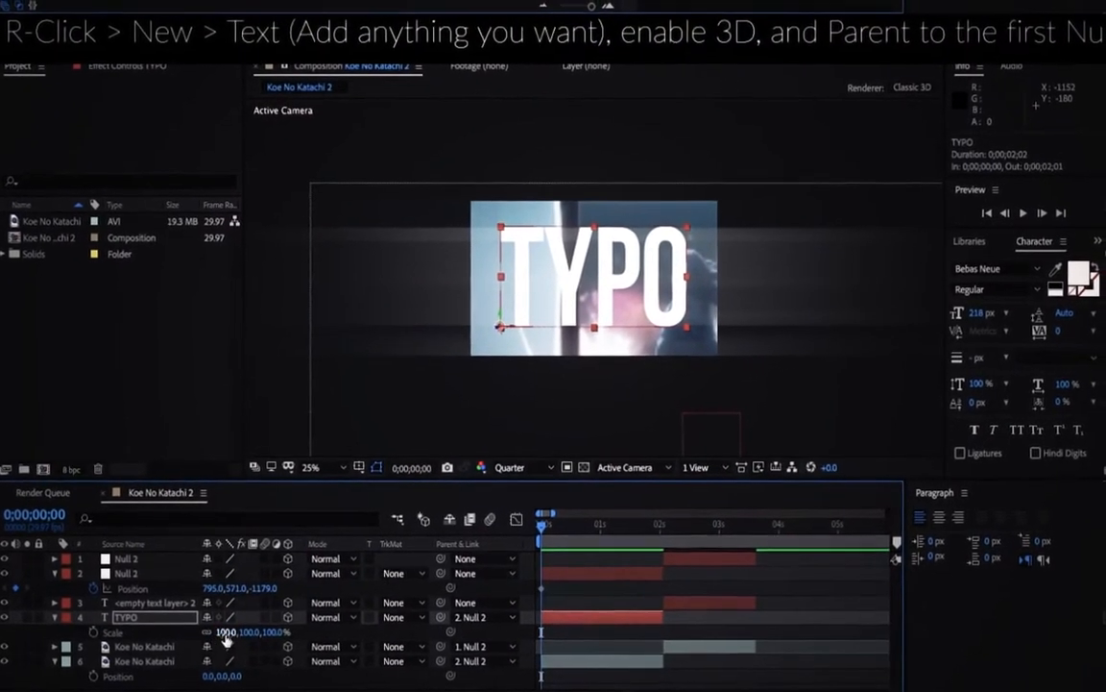
{"action": "left_click_drag", "start_coordinate": [215, 634], "coordinate": [181, 635]}
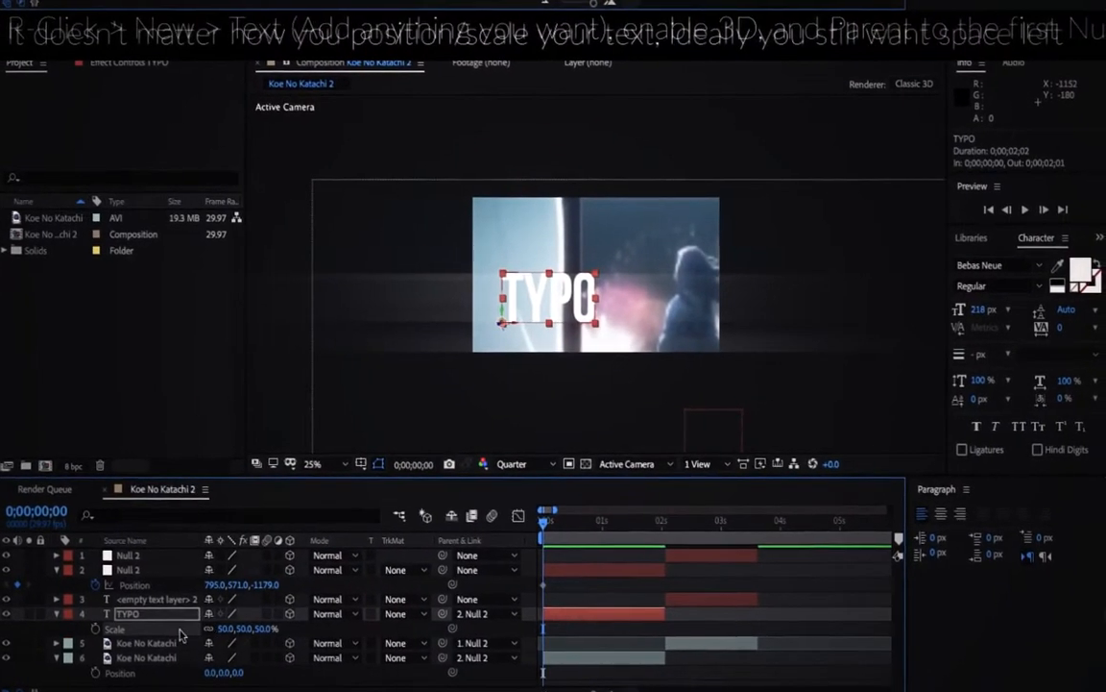
{"action": "key", "text": "p"}
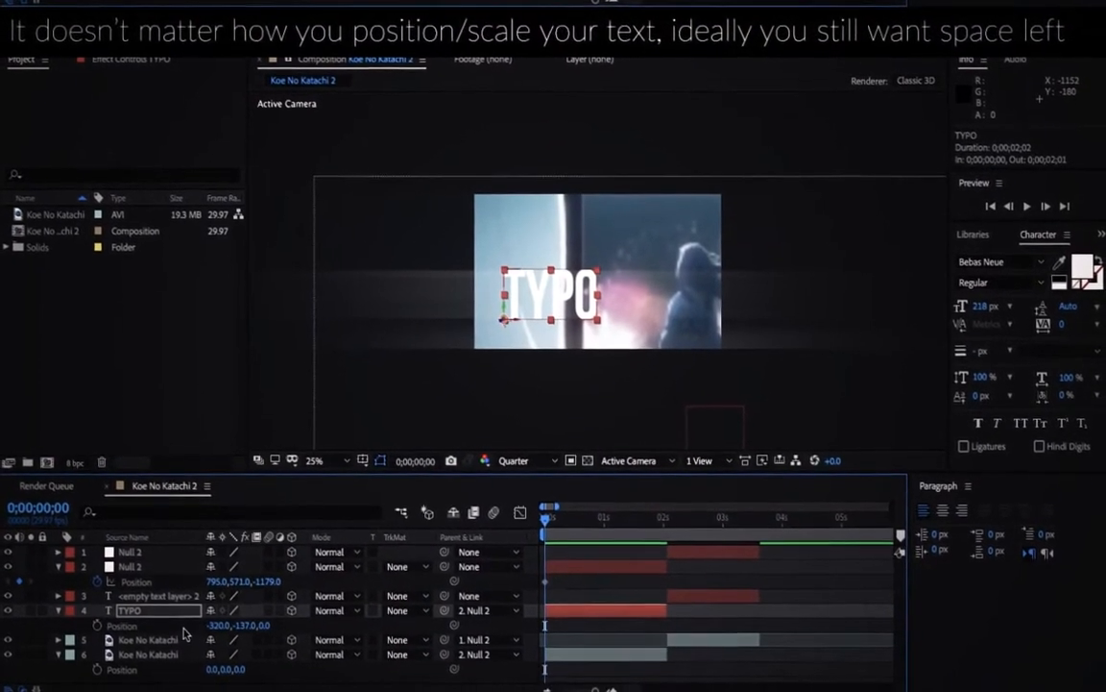
{"action": "mouse_move", "coordinate": [220, 626]}
{"action": "left_mouse_down"}
{"action": "mouse_move", "coordinate": [284, 625]}
{"action": "mouse_move", "coordinate": [226, 626]}
{"action": "left_mouse_up"}
{"action": "left_click", "coordinate": [57, 615]}
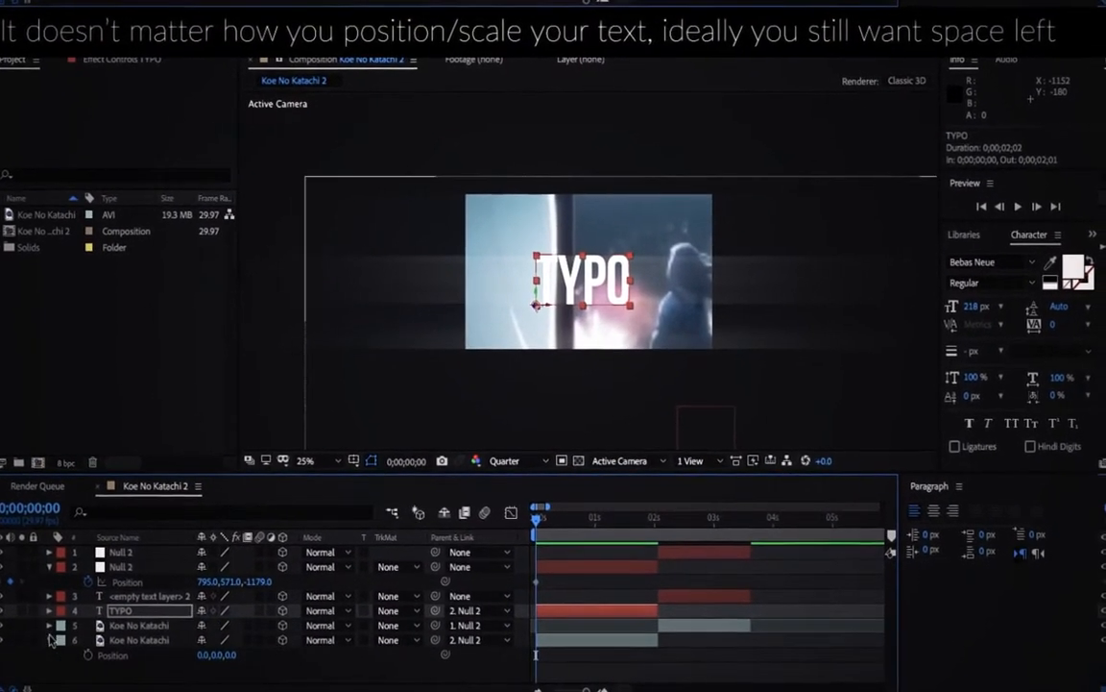
{"action": "left_click", "coordinate": [49, 639]}
{"action": "left_click", "coordinate": [126, 641]}
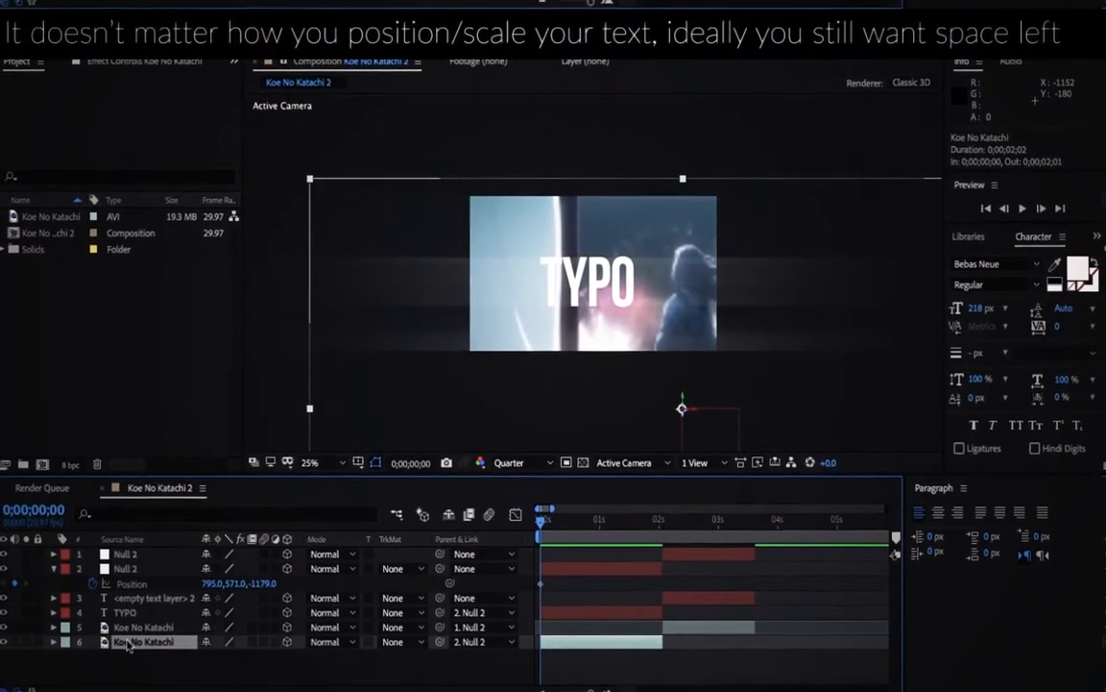
- Animate the first clip's Null 2 to Position 403.0, 447.1, -1179.0, with its second keyframe at 0;00;00;28
{"action": "left_click", "coordinate": [576, 574]}
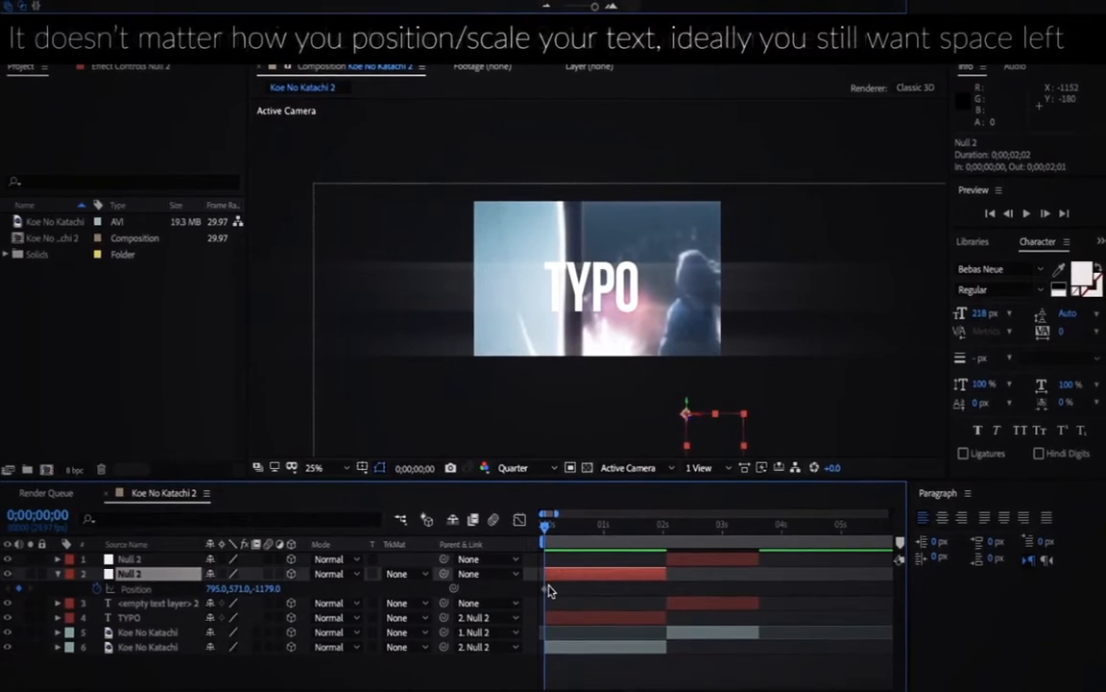
{"action": "left_click", "coordinate": [542, 588]}
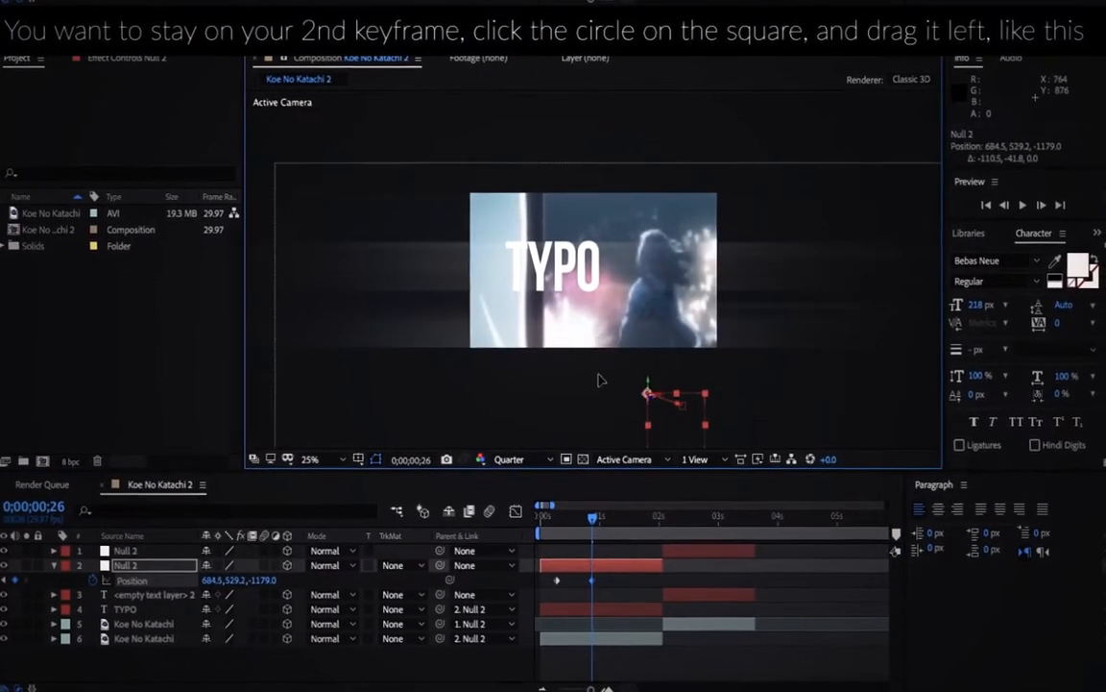
{"action": "left_click_drag", "start_coordinate": [648, 394], "coordinate": [462, 328]}
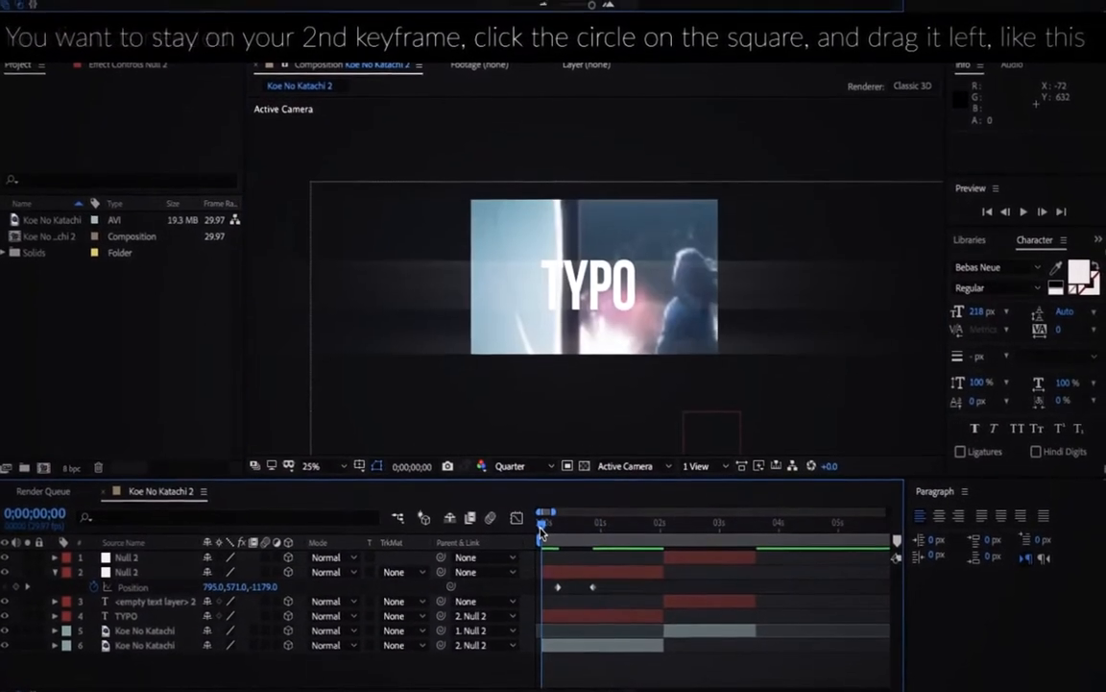
{"action": "left_click_drag", "start_coordinate": [551, 535], "coordinate": [592, 528]}
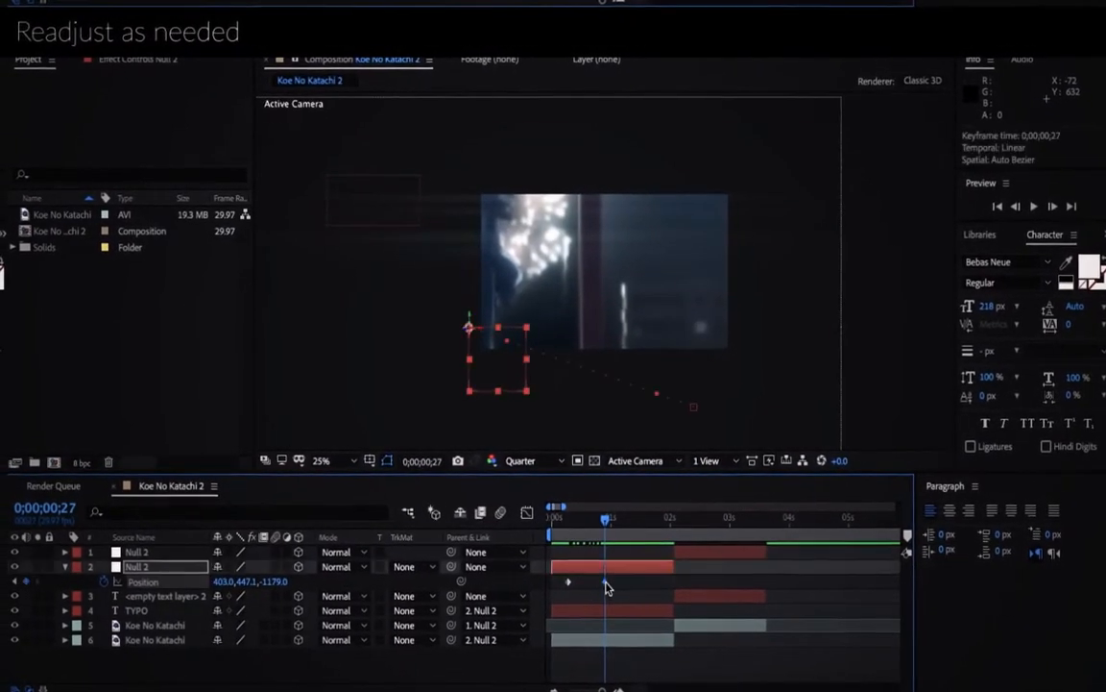
{"action": "left_click_drag", "start_coordinate": [606, 583], "coordinate": [608, 583]}
{"action": "left_click_drag", "start_coordinate": [562, 522], "coordinate": [594, 523]}
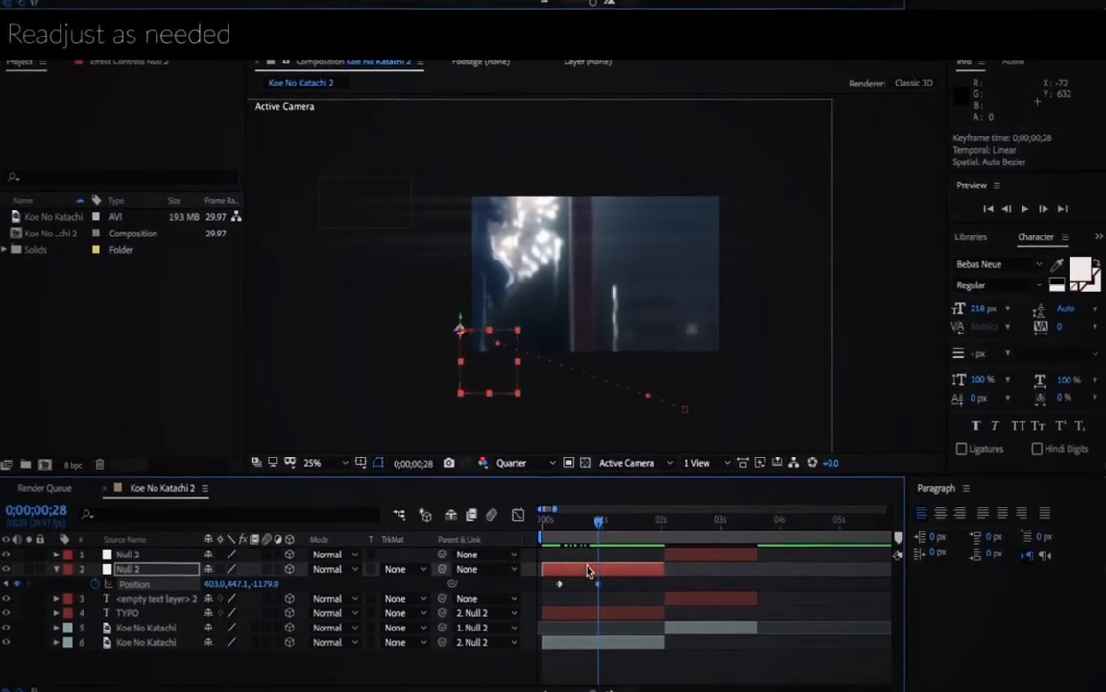
- Duplicate the TYPO text layer as a TUTORIAL text and place it in the middle of the frame at 0;00;00;28
{"action": "left_click", "coordinate": [584, 614]}
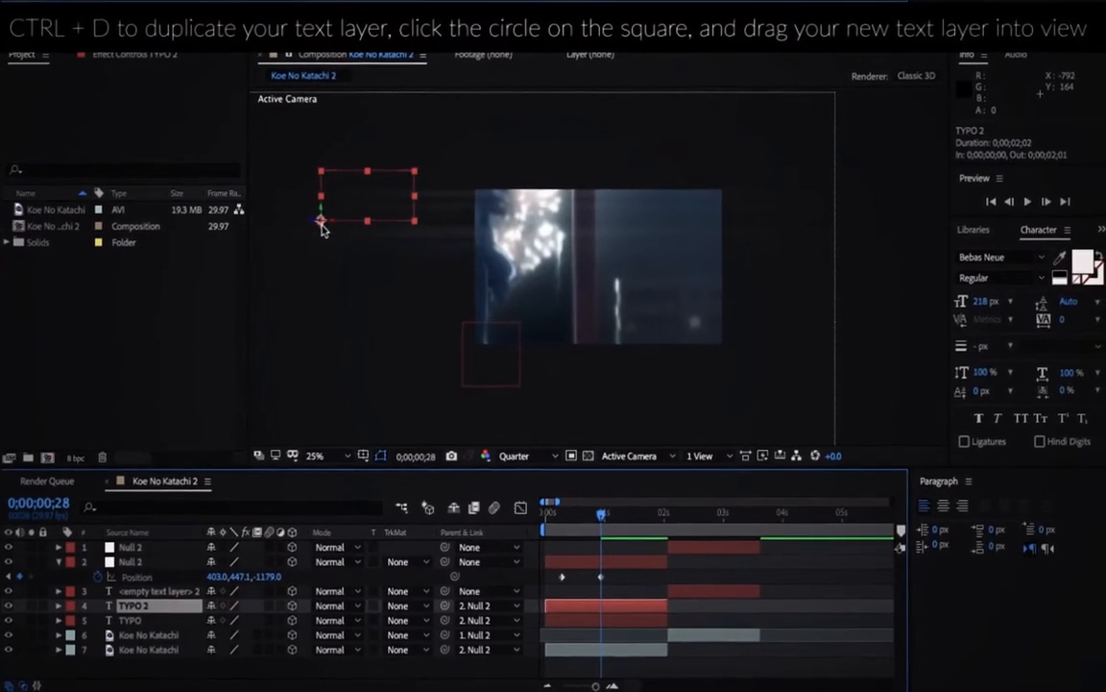
{"action": "left_click_drag", "start_coordinate": [321, 222], "coordinate": [545, 304]}
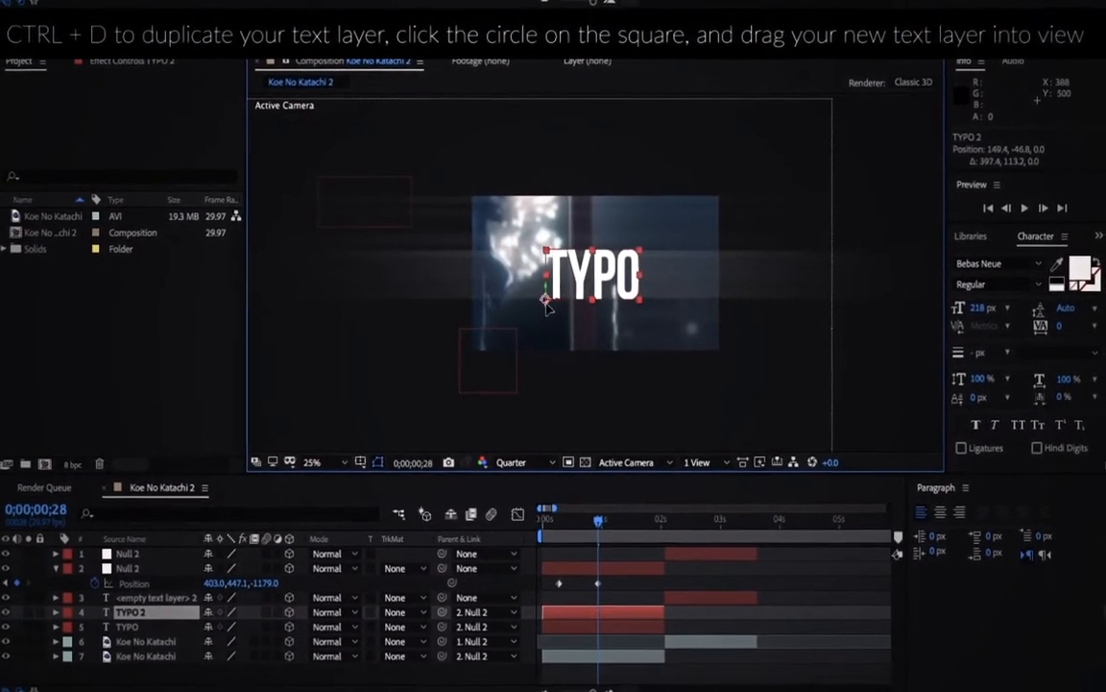
{"action": "left_click", "coordinate": [603, 615]}
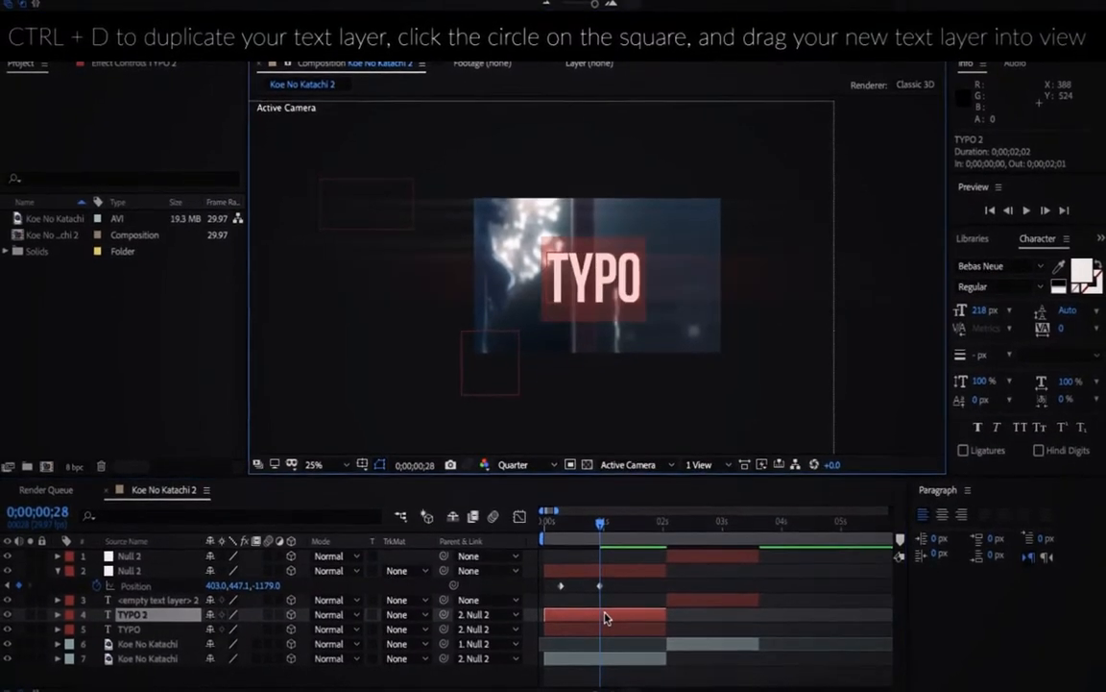
{"action": "double_click", "coordinate": [605, 617]}
{"action": "type", "text": "TUTORIAL"}
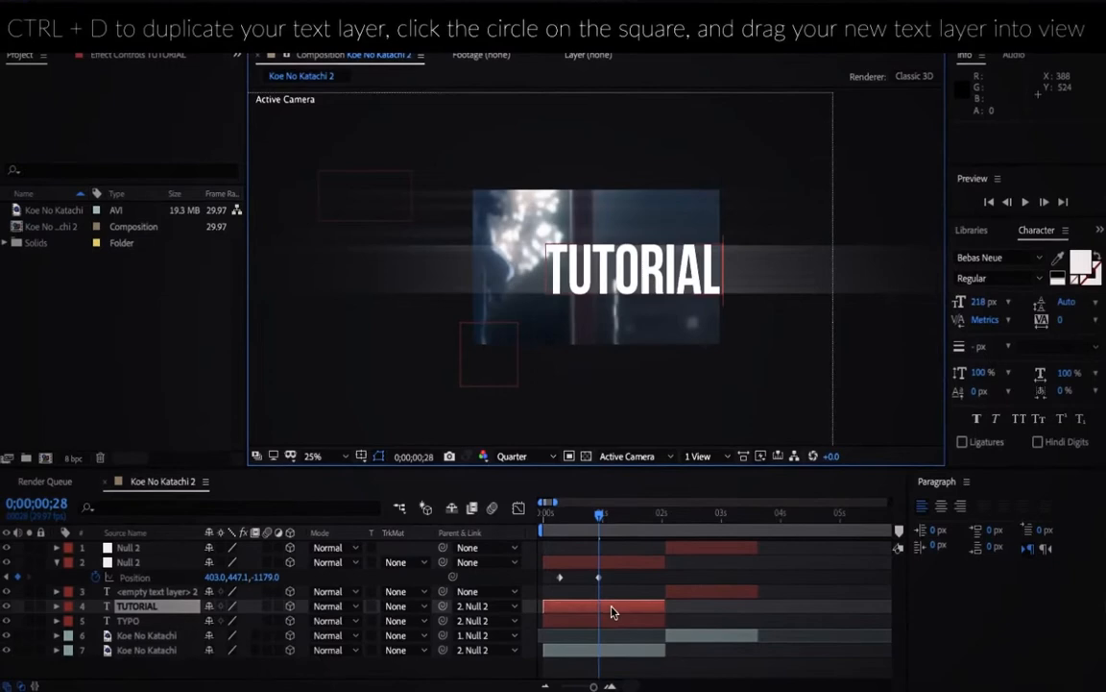
{"action": "left_click", "coordinate": [612, 612]}
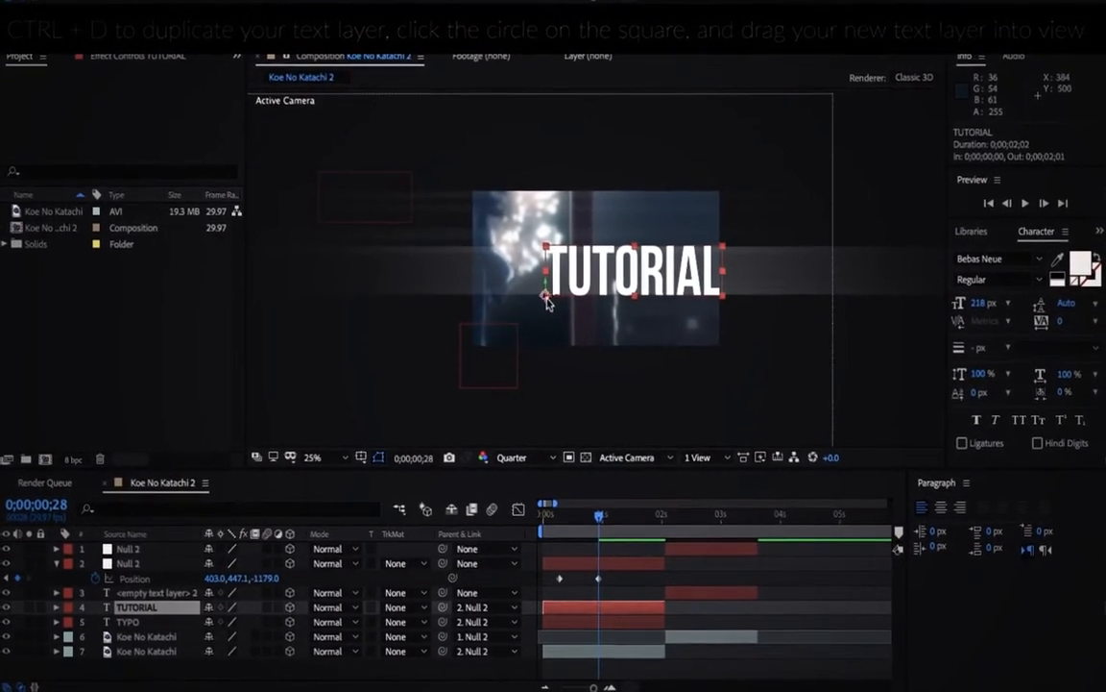
{"action": "left_click_drag", "start_coordinate": [551, 301], "coordinate": [516, 303]}
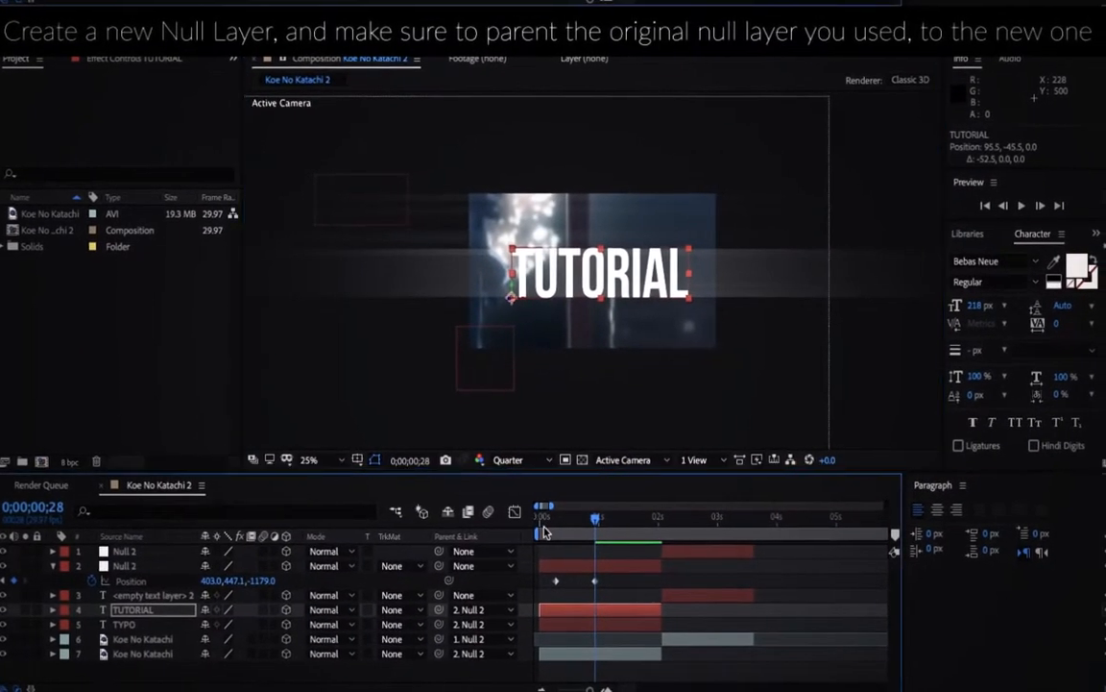
- Create a new null layer over the first clip and parent that clip's Null 2 to it
{"action": "left_click", "coordinate": [545, 523]}
{"action": "left_click_drag", "start_coordinate": [543, 532], "coordinate": [574, 526]}
{"action": "key", "text": "ctrl+alt+shift+y"}
{"action": "key", "text": "p"}
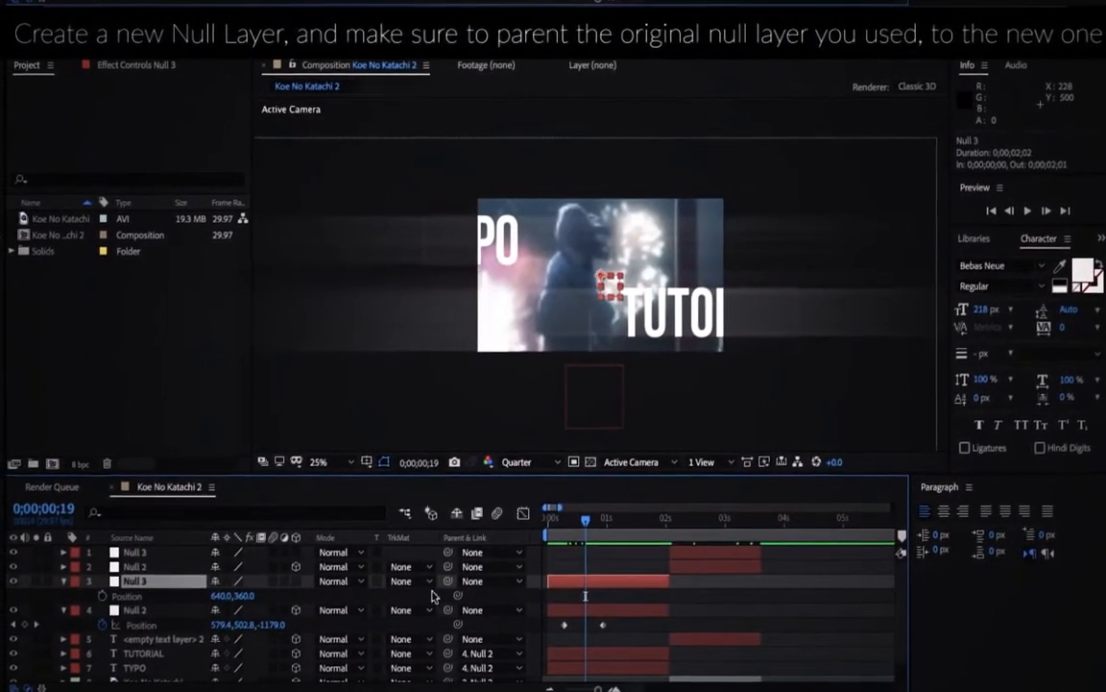
{"action": "left_click", "coordinate": [100, 592]}
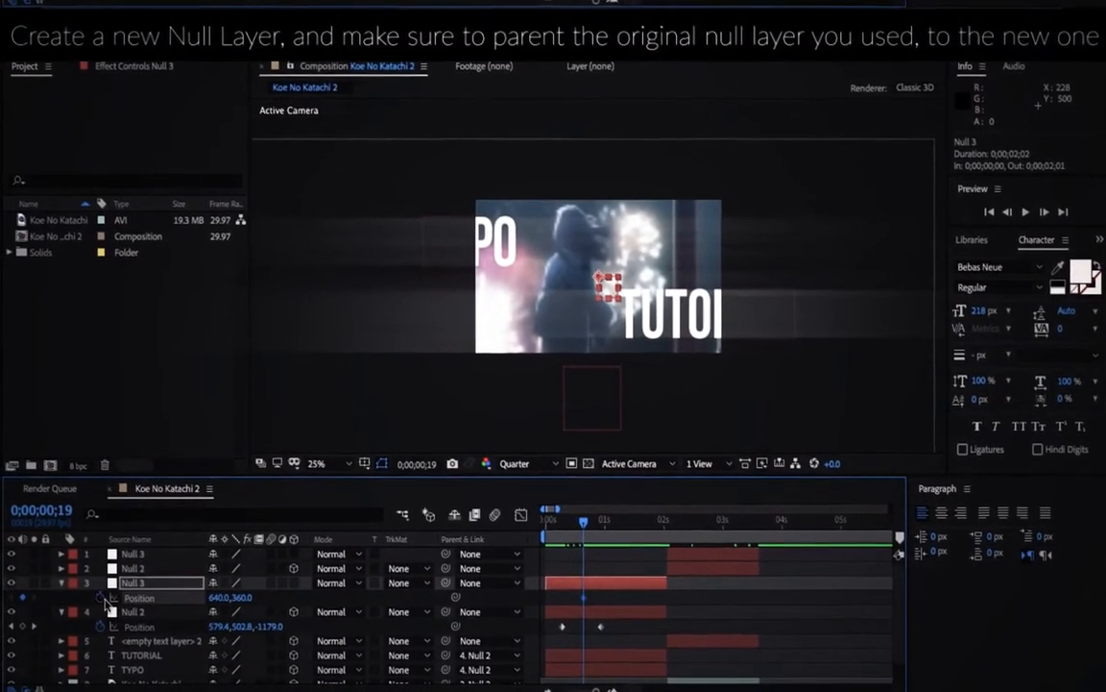
{"action": "left_click", "coordinate": [404, 612]}
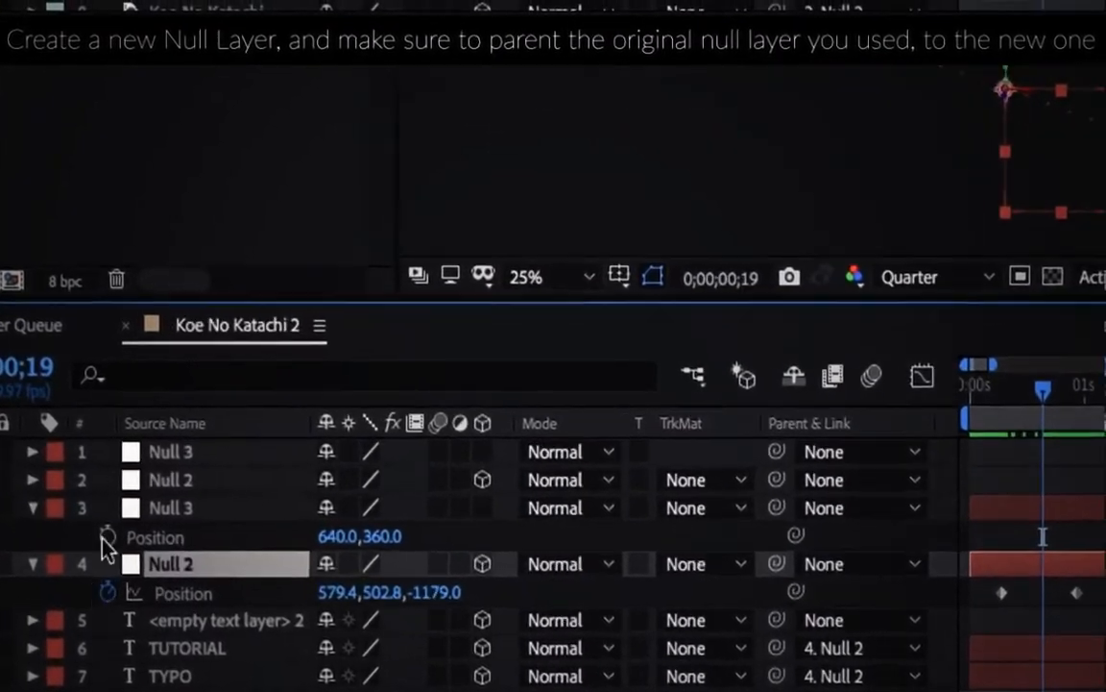
{"action": "left_click_drag", "start_coordinate": [818, 553], "coordinate": [177, 492]}
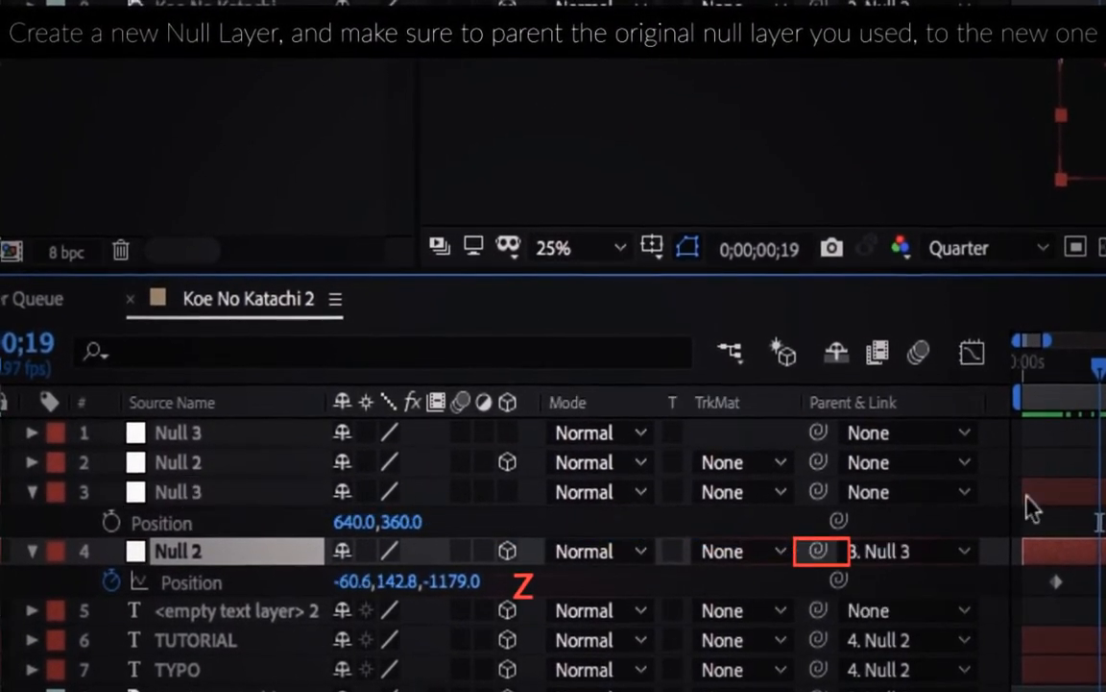
- Start the Position animation of the first clip's Null 3 with a keyframe at 0;00;00;20
{"action": "left_click", "coordinate": [1081, 492]}
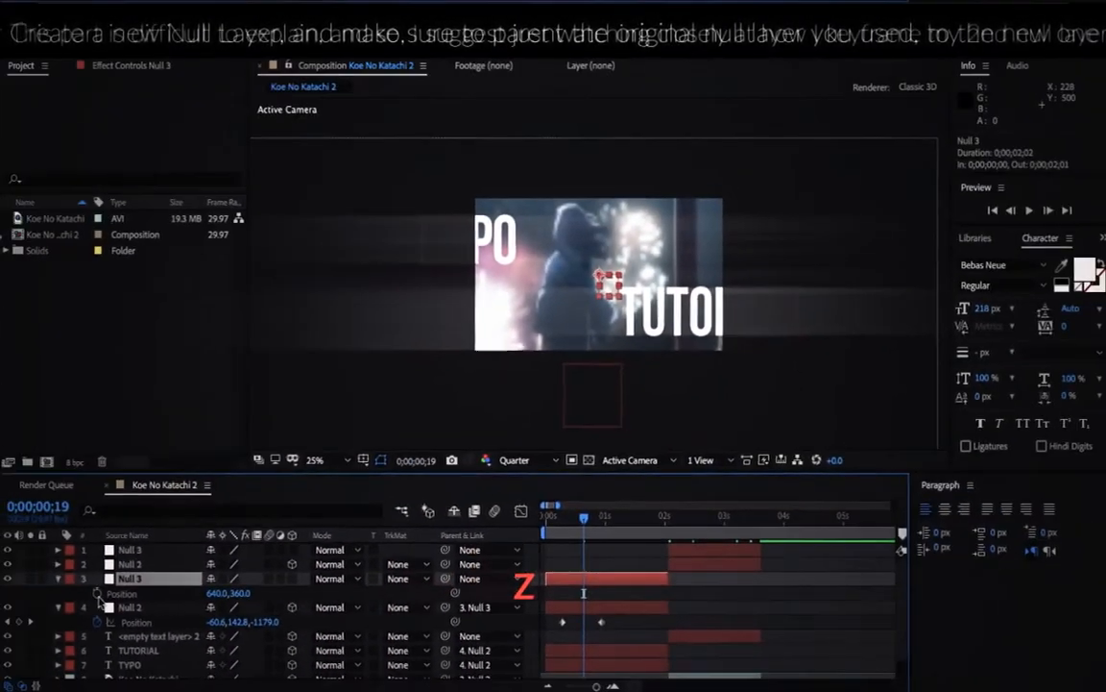
{"action": "left_click", "coordinate": [94, 595]}
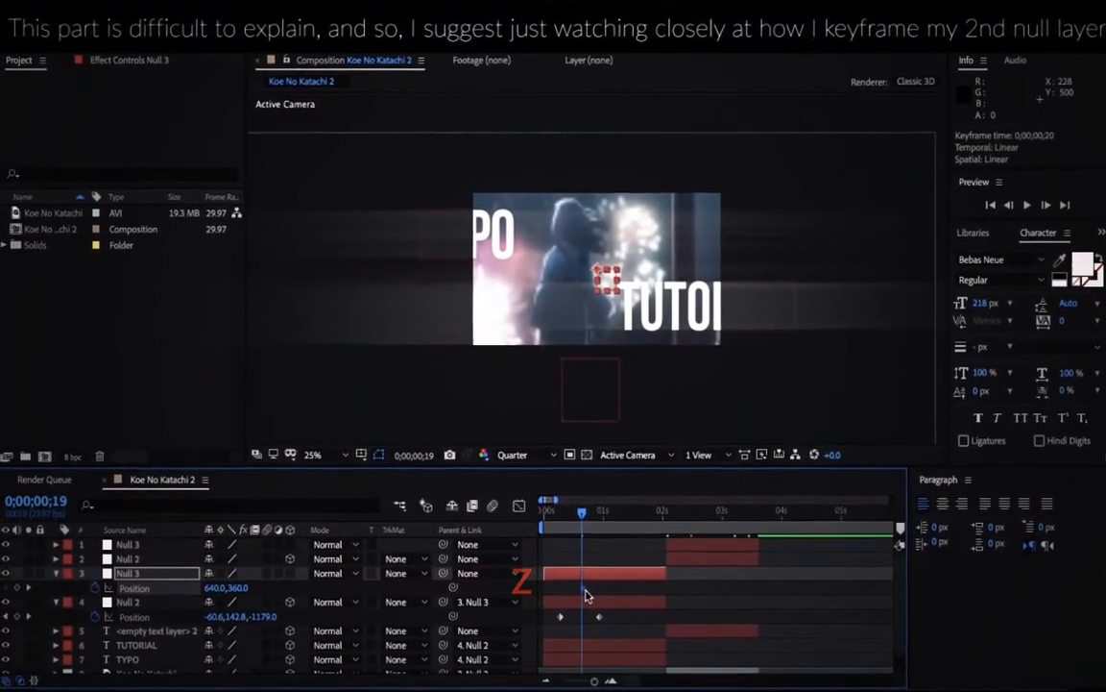
{"action": "left_click_drag", "start_coordinate": [583, 515], "coordinate": [580, 518]}
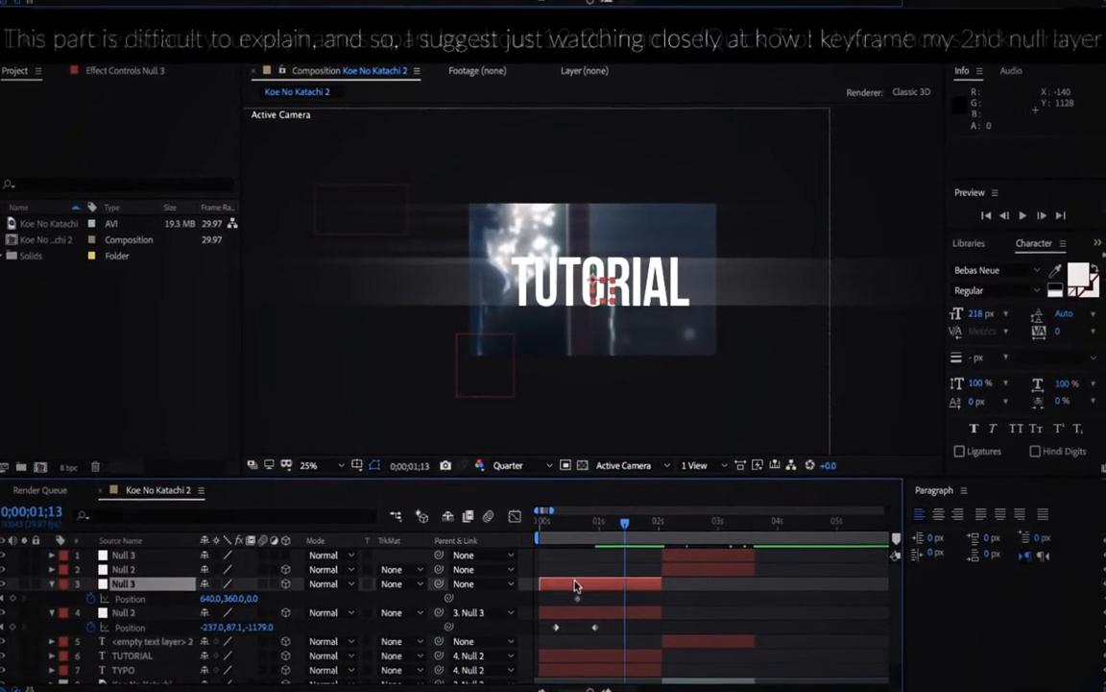
- Set Null 3's Position to 862.0, 124.0, 209.0 at 0;00;01;13, and shift the second keyframes of both nulls slightly later
{"action": "scroll", "coordinate": [603, 285], "scroll_direction": "up", "scroll_amount": 2}
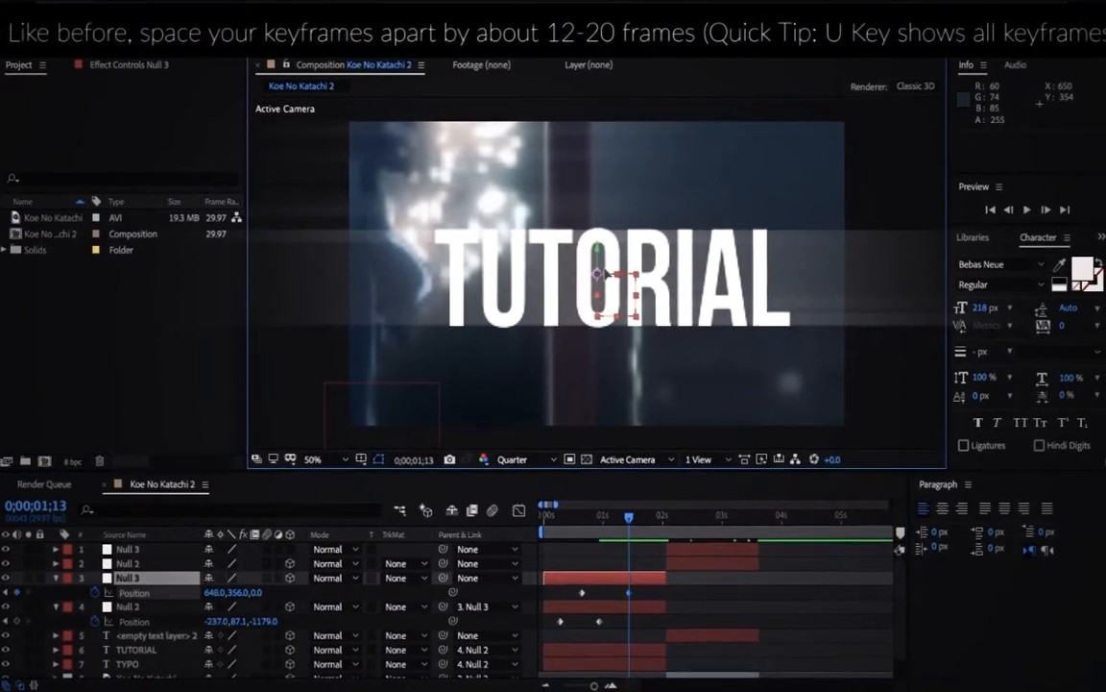
{"action": "left_click_drag", "start_coordinate": [601, 272], "coordinate": [682, 160]}
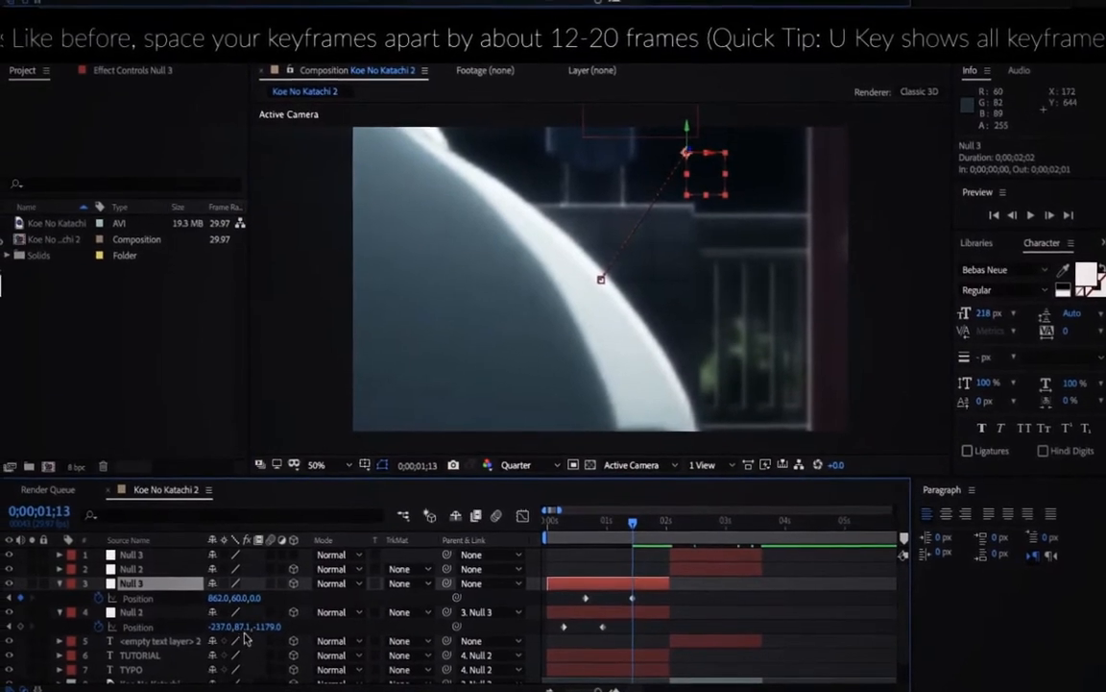
{"action": "left_click_drag", "start_coordinate": [251, 593], "coordinate": [361, 587]}
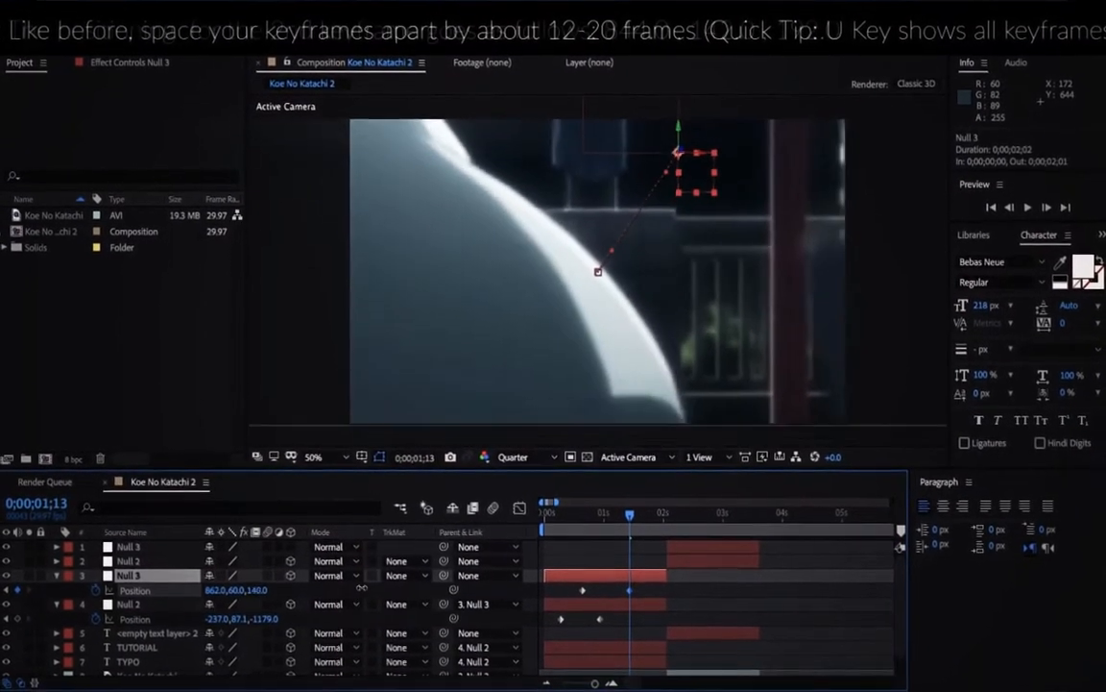
{"action": "mouse_move", "coordinate": [679, 154]}
{"action": "left_mouse_down"}
{"action": "mouse_move", "coordinate": [672, 186]}
{"action": "mouse_move", "coordinate": [685, 165]}
{"action": "left_mouse_up"}
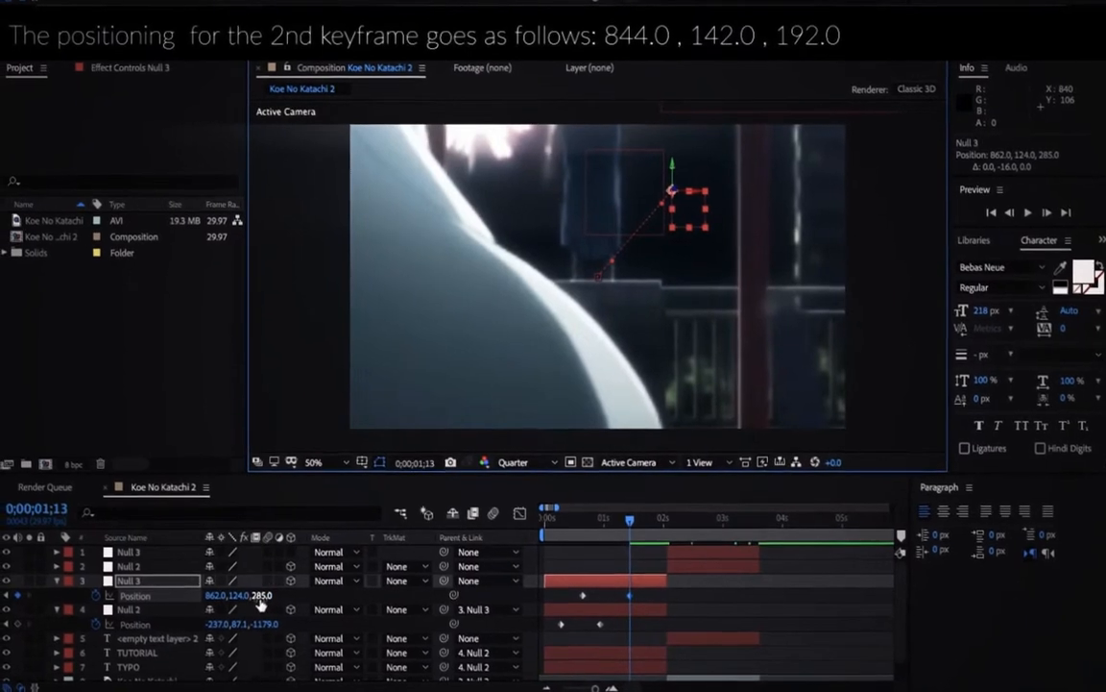
{"action": "left_click_drag", "start_coordinate": [268, 594], "coordinate": [212, 606]}
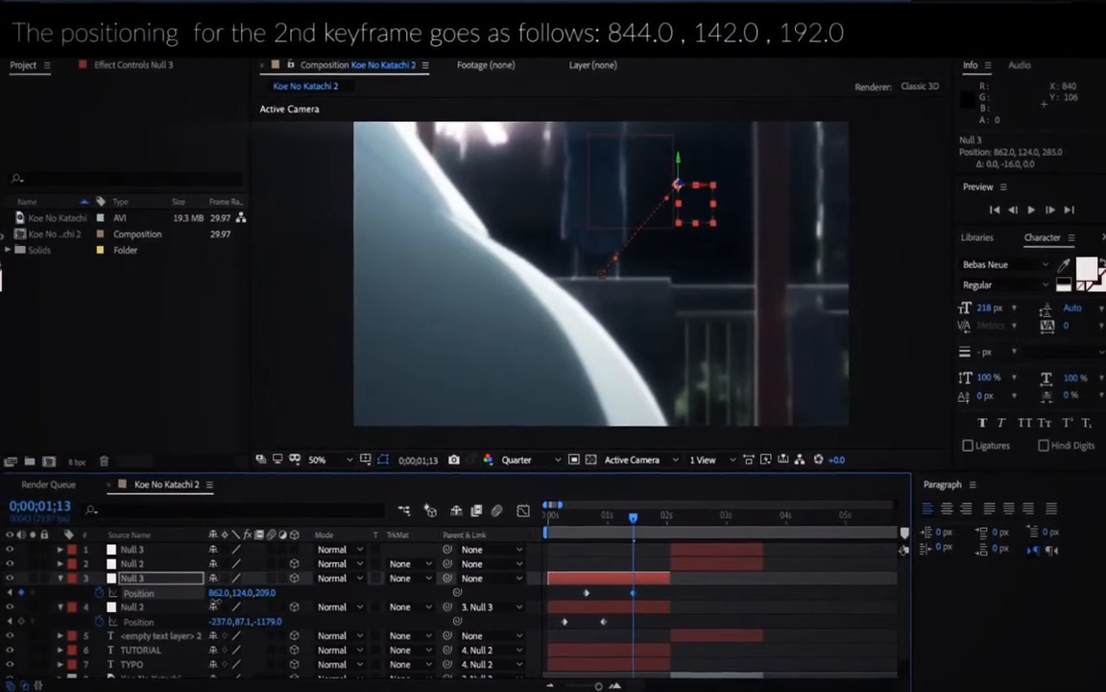
{"action": "left_click", "coordinate": [569, 598]}
{"action": "left_click_drag", "start_coordinate": [600, 620], "coordinate": [633, 593]}
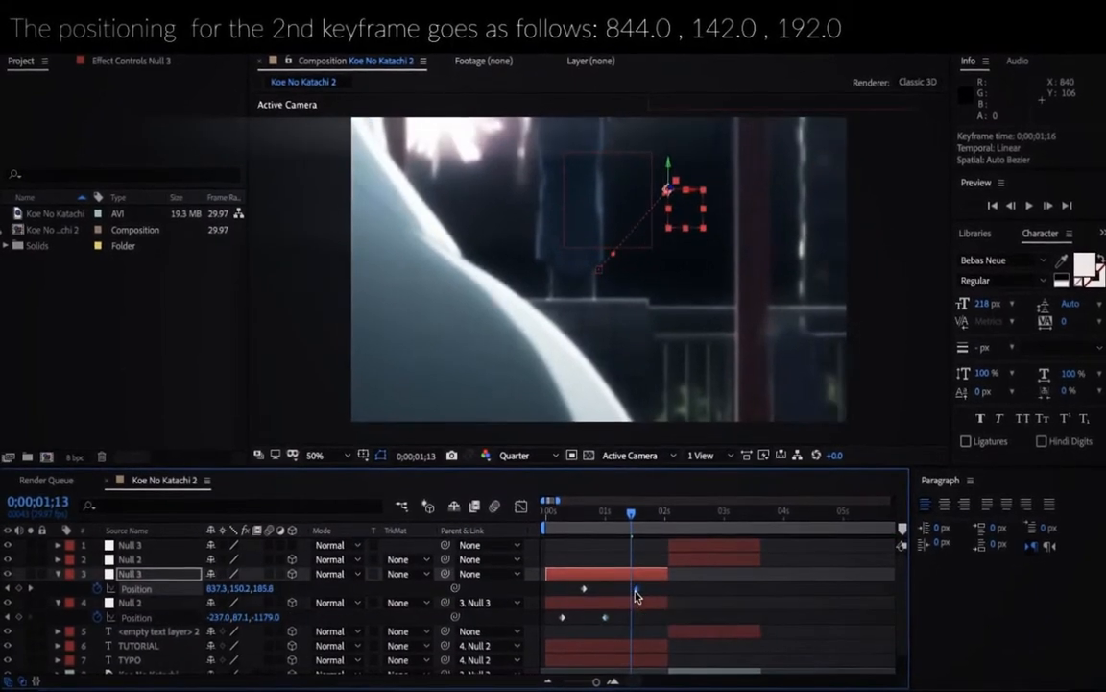
- Duplicate the TUTORIAL text layer and move the copy into the middle of the frame at 0;00;01;13
{"action": "left_click", "coordinate": [612, 648]}
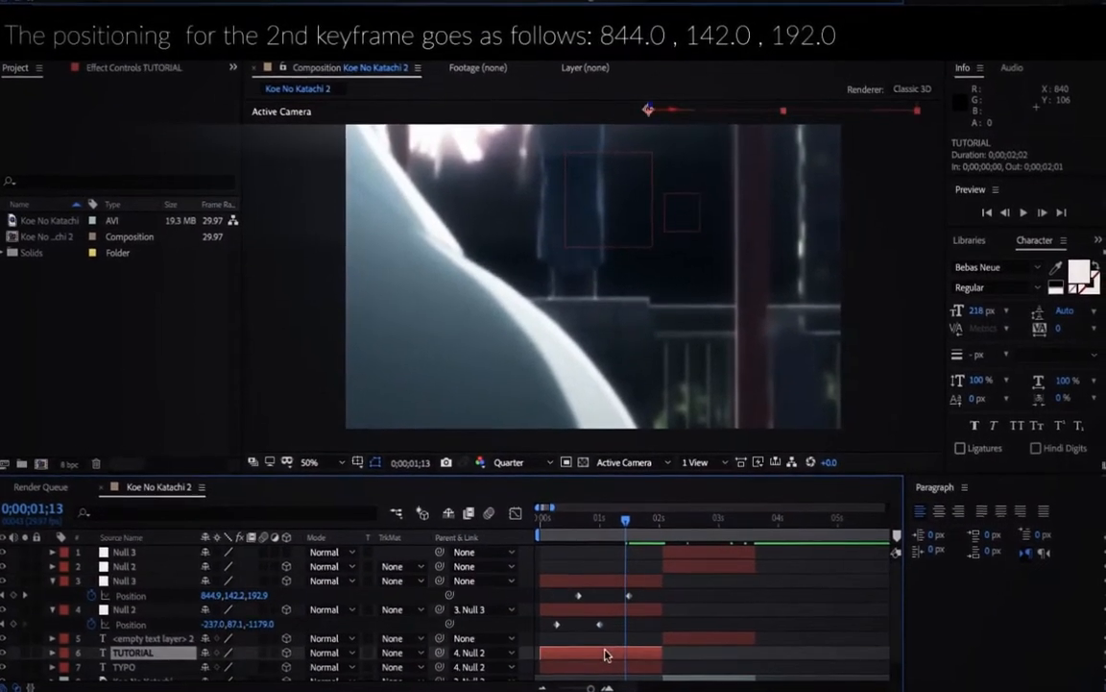
{"action": "scroll", "coordinate": [104, 643], "scroll_direction": "down", "scroll_amount": 1}
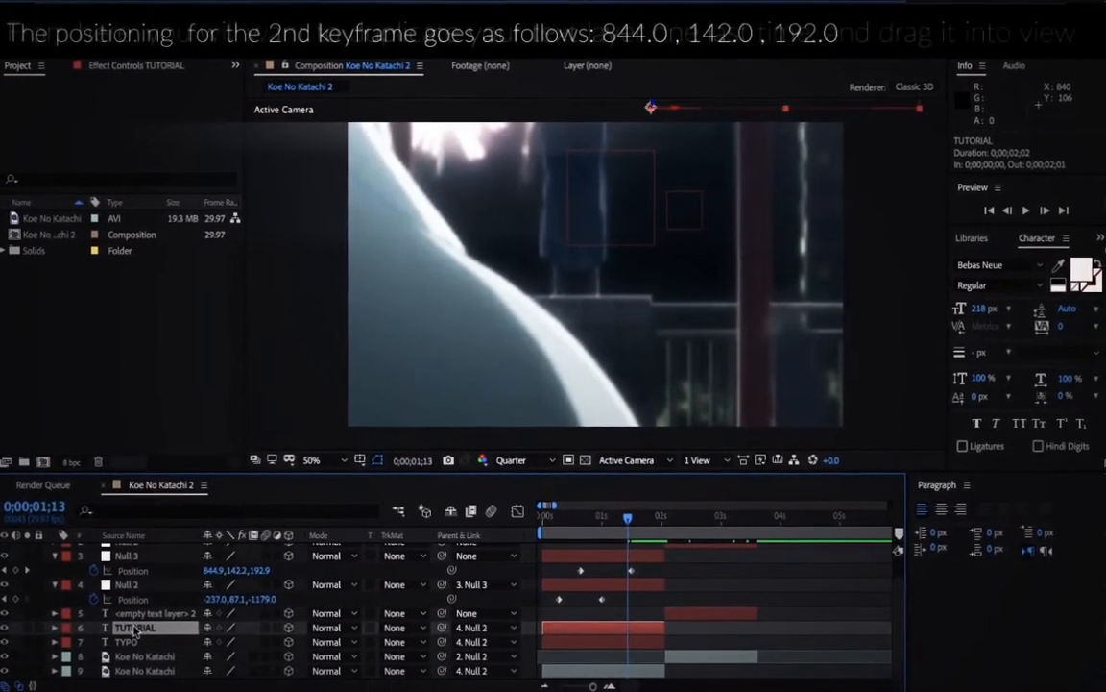
{"action": "key", "text": "ctrl+d"}
{"action": "scroll", "coordinate": [616, 249], "scroll_direction": "down", "scroll_amount": 2}
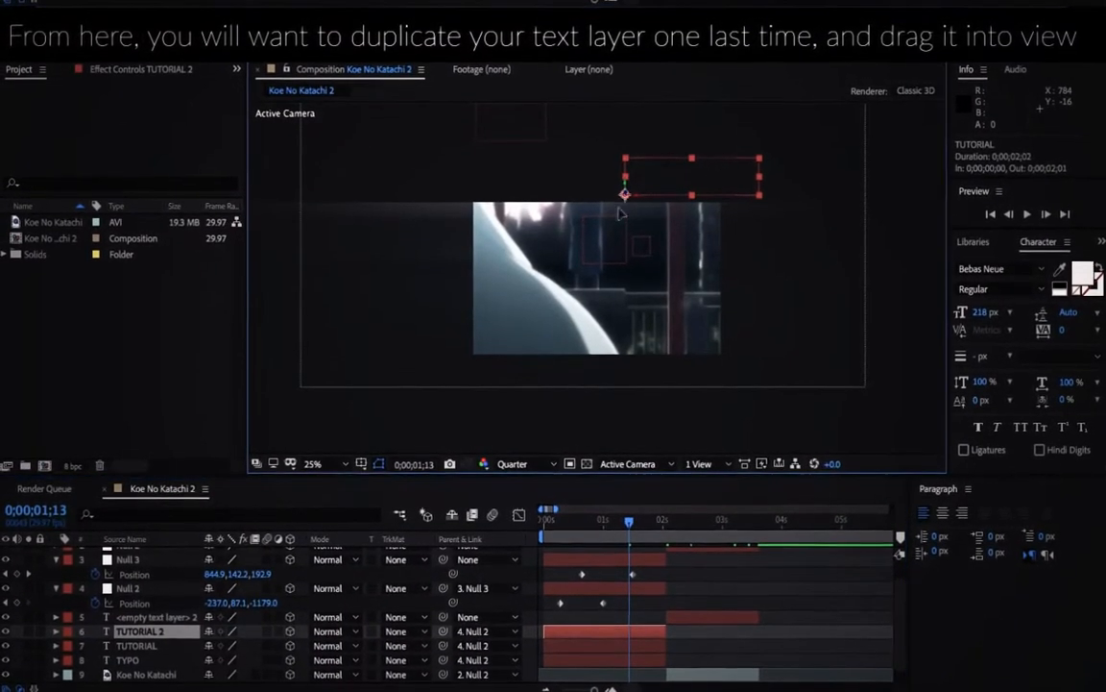
{"action": "left_click_drag", "start_coordinate": [621, 213], "coordinate": [527, 313]}
- Change the duplicated layer's text to IN AFTER FX and shift it slightly left to centre it in the frame
{"action": "left_click", "coordinate": [604, 630]}
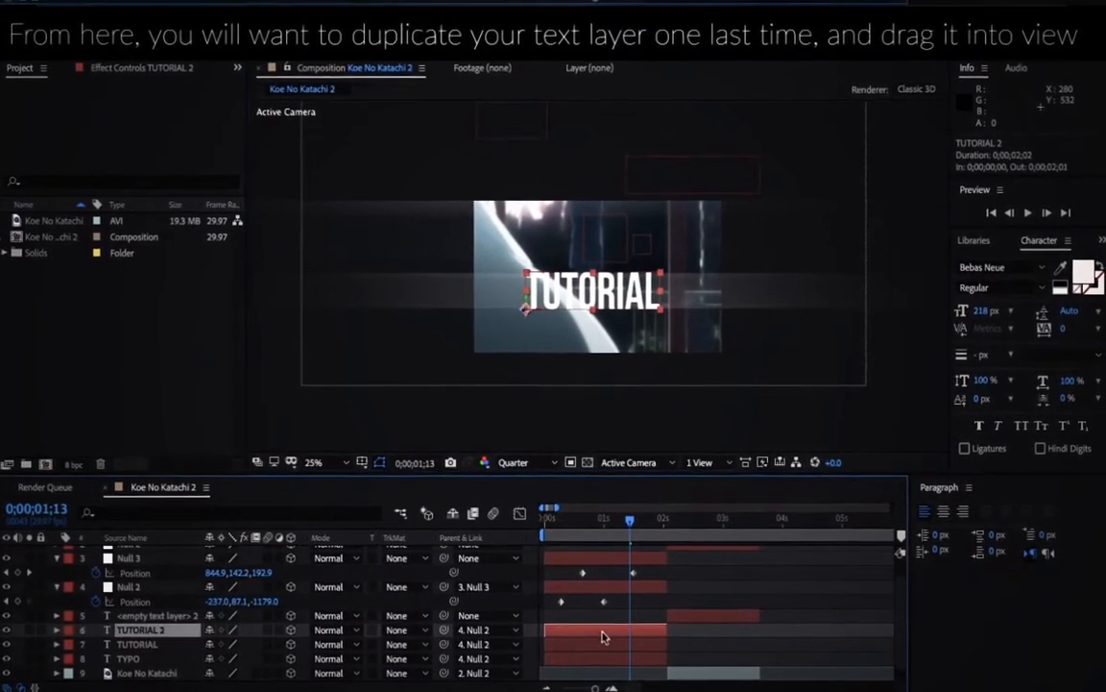
{"action": "double_click", "coordinate": [604, 630]}
{"action": "type", "text": "IN"}
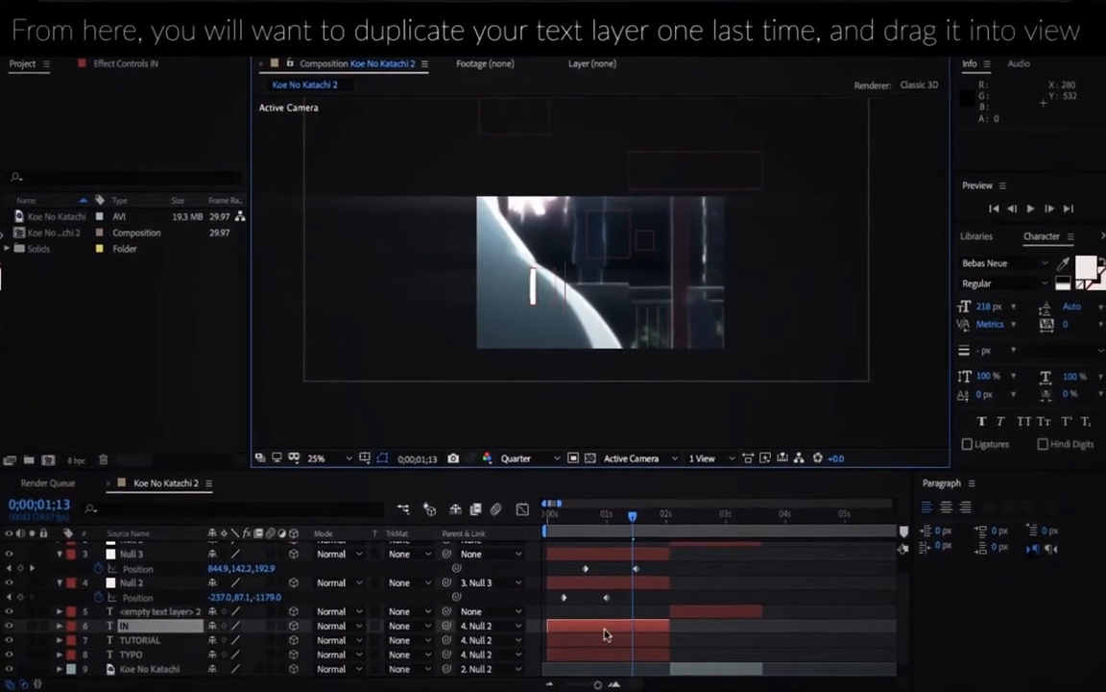
{"action": "type", "text": " AFT"}
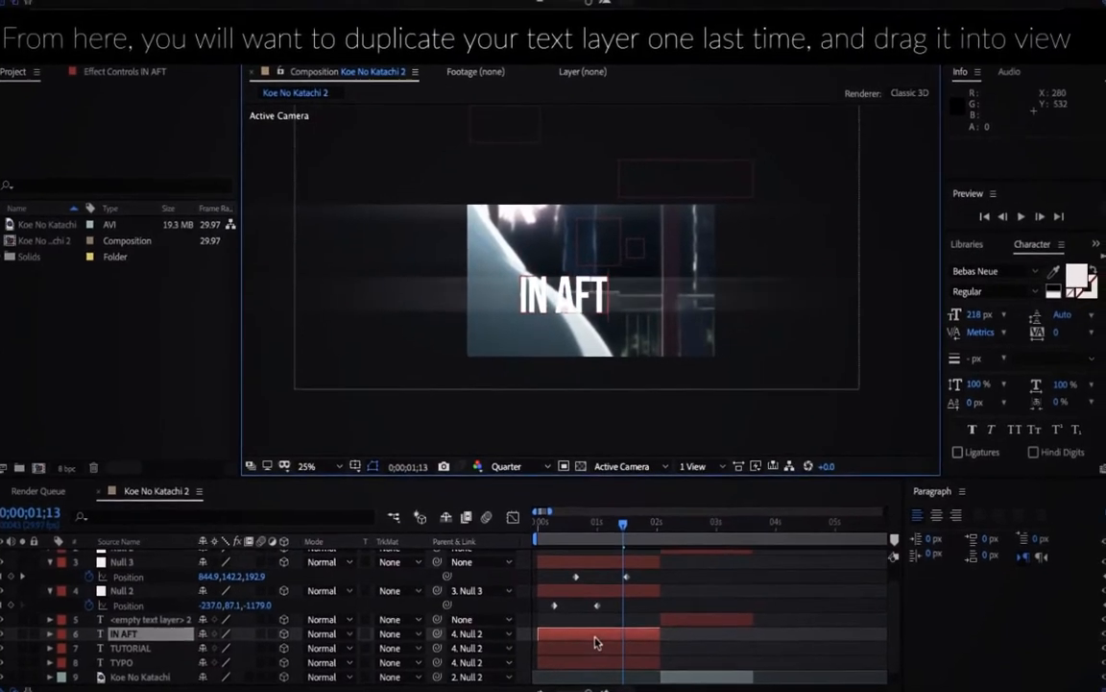
{"action": "type", "text": "ER F"}
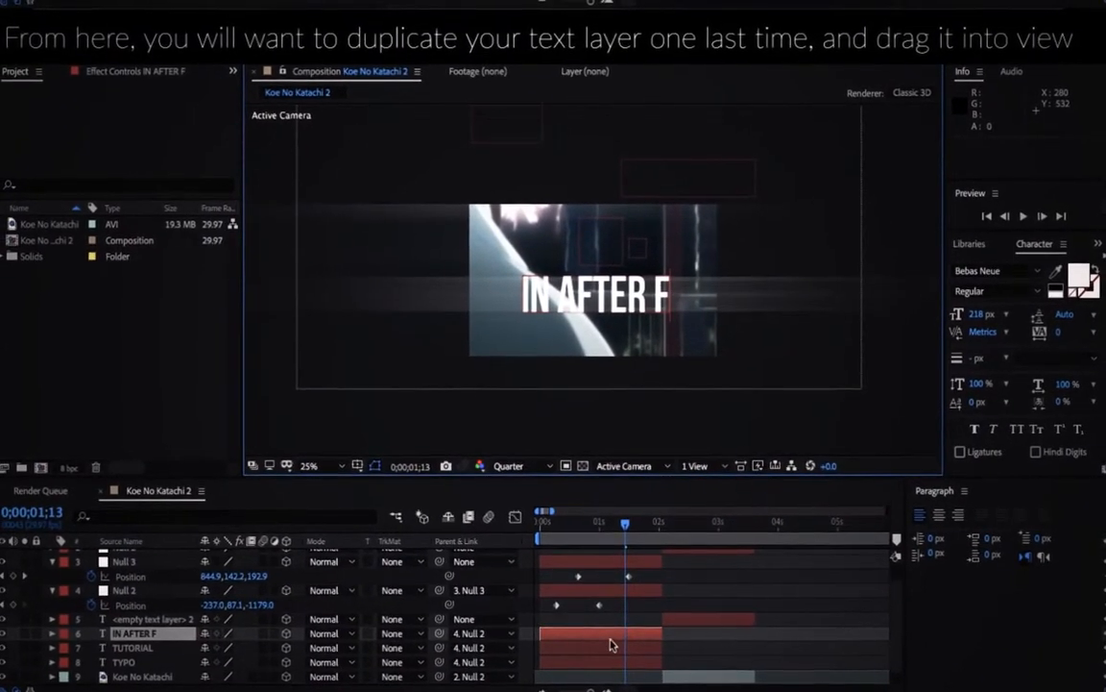
{"action": "type", "text": "XX"}
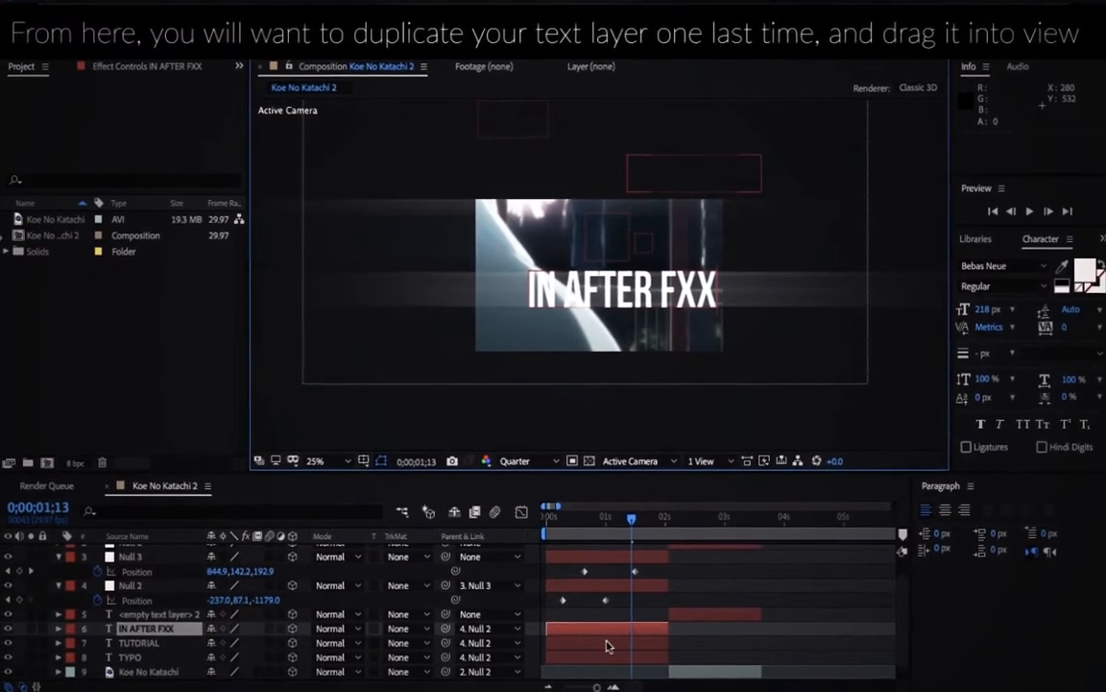
{"action": "key", "text": "BackSpace"}
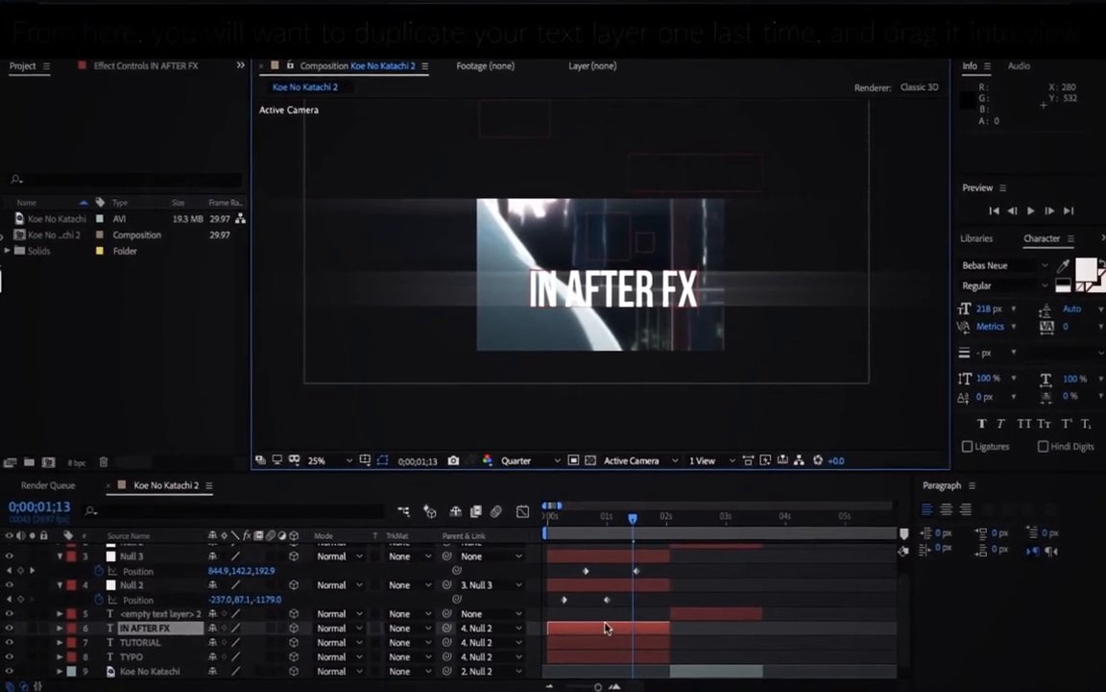
{"action": "left_click", "coordinate": [605, 627]}
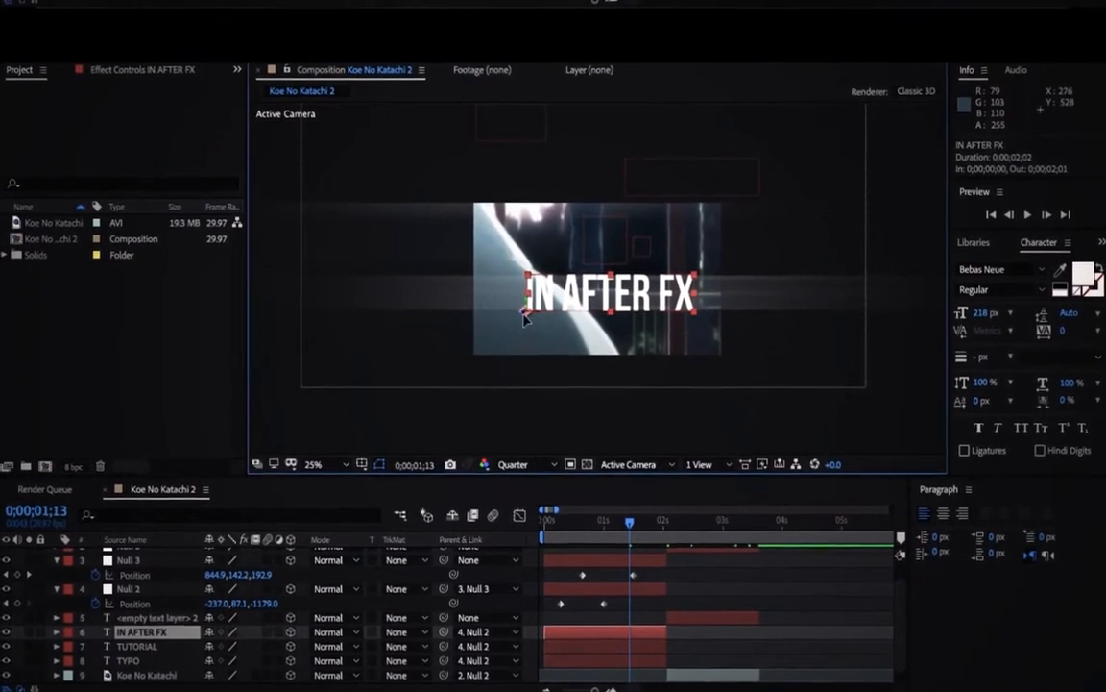
{"action": "left_click_drag", "start_coordinate": [525, 320], "coordinate": [513, 318]}
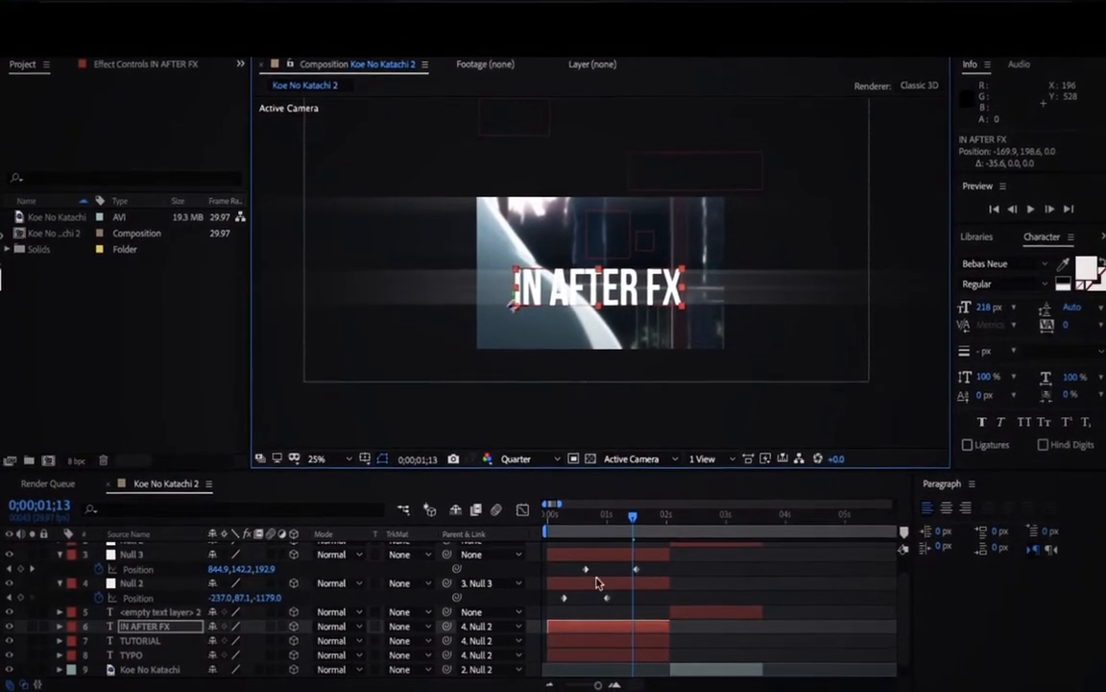
- Preview the first clip's animation and apply Easy Ease to both Position keyframes of its Null 2
{"action": "left_click", "coordinate": [595, 575]}
{"action": "left_click_drag", "start_coordinate": [550, 518], "coordinate": [636, 511]}
{"action": "key", "text": "space"}
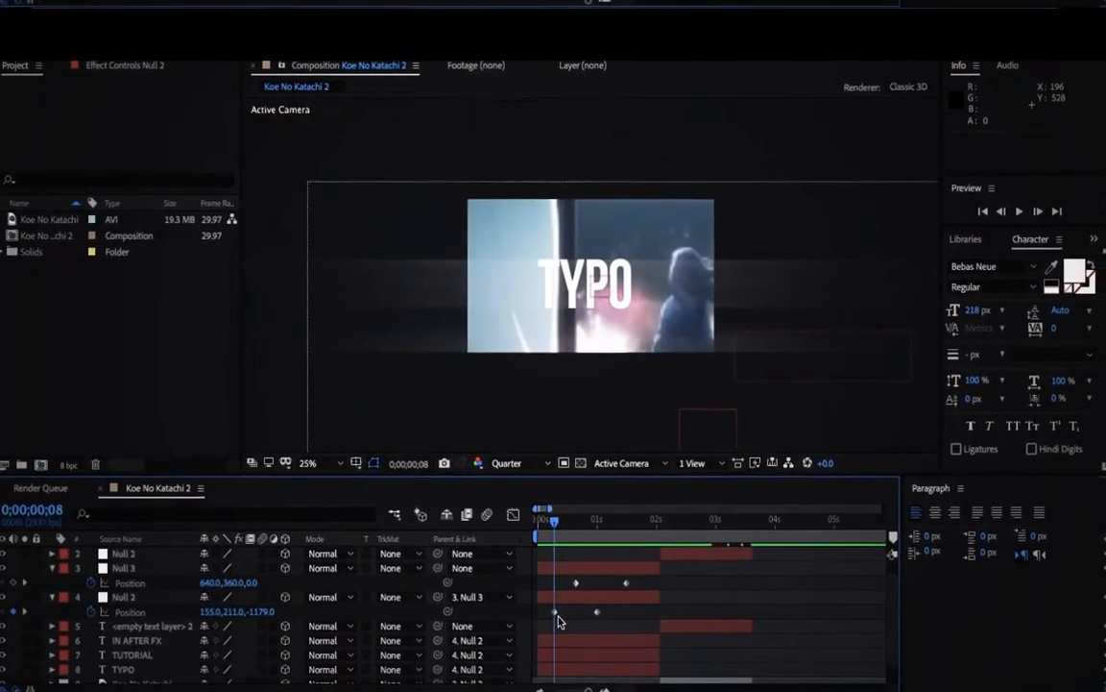
{"action": "left_click_drag", "start_coordinate": [545, 606], "coordinate": [611, 616]}
{"action": "right_click", "coordinate": [608, 615]}
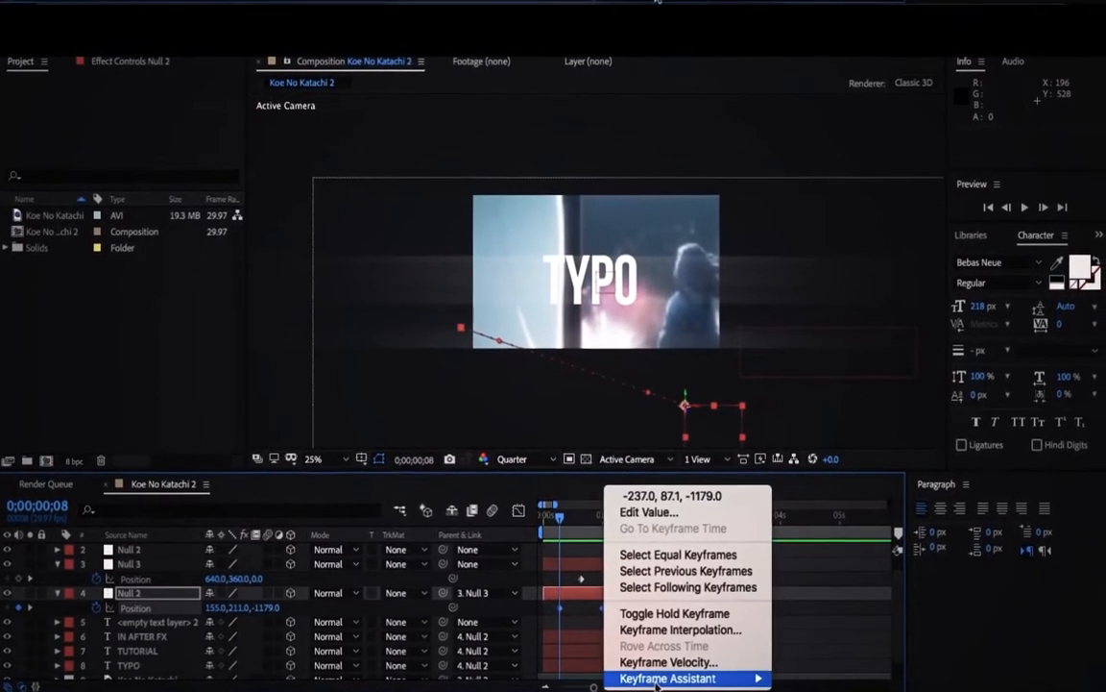
{"action": "mouse_move", "coordinate": [754, 676]}
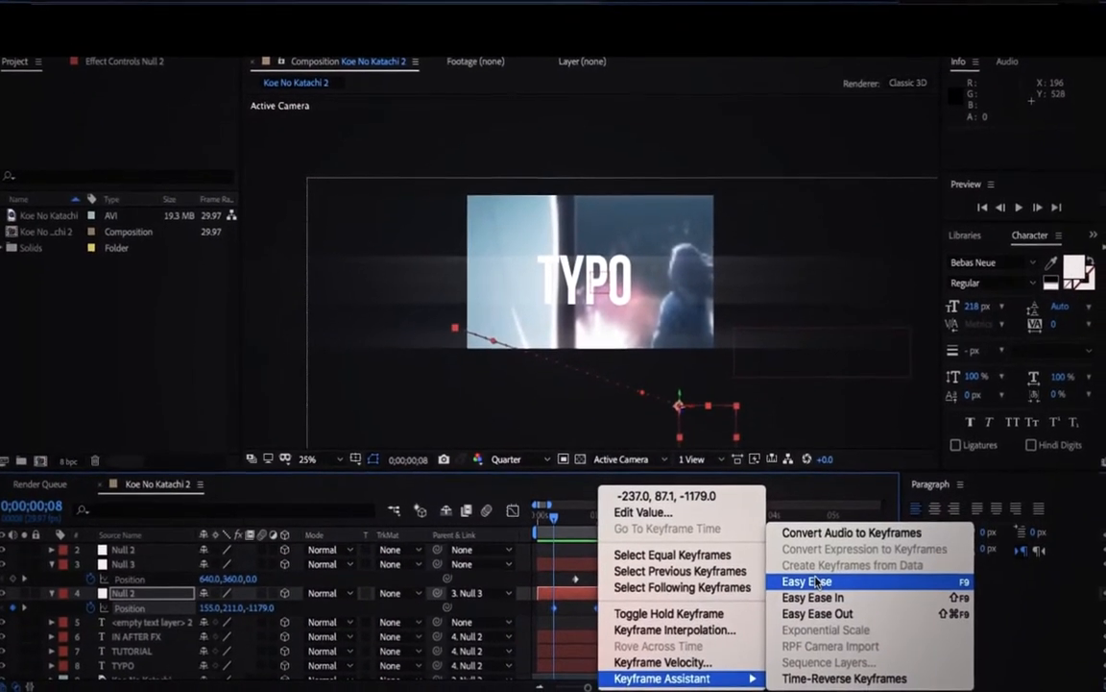
{"action": "left_click", "coordinate": [823, 583]}
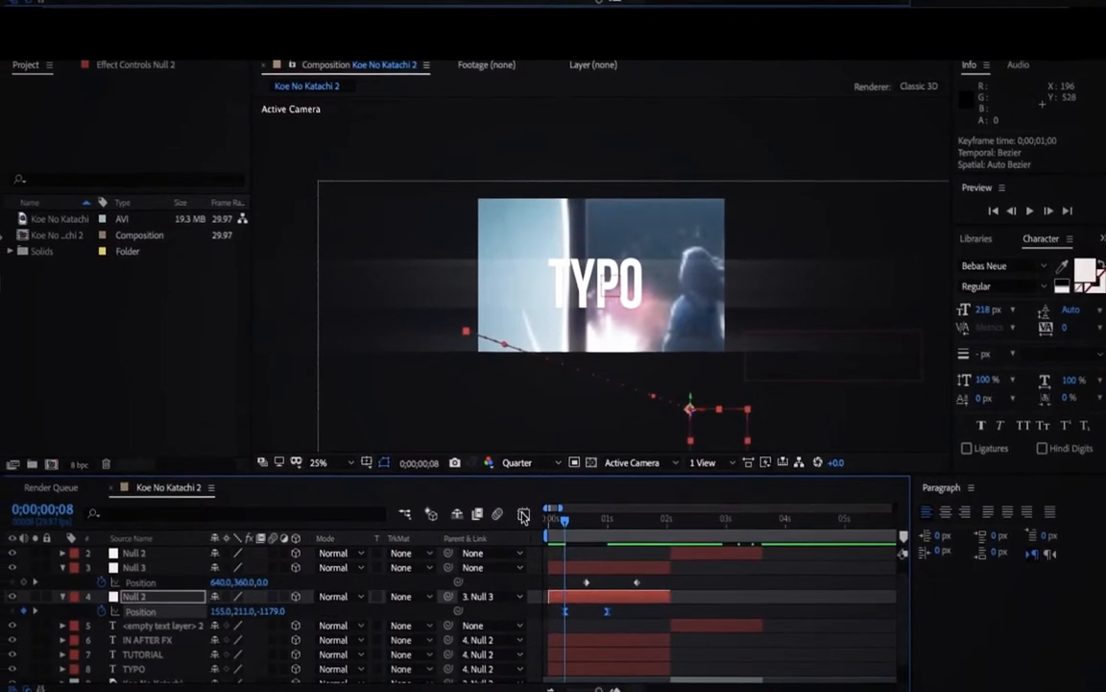
- Show Null 2's Position in the Graph Editor, compare the value graph, and return to editing the speed graph
{"action": "left_click", "coordinate": [519, 508]}
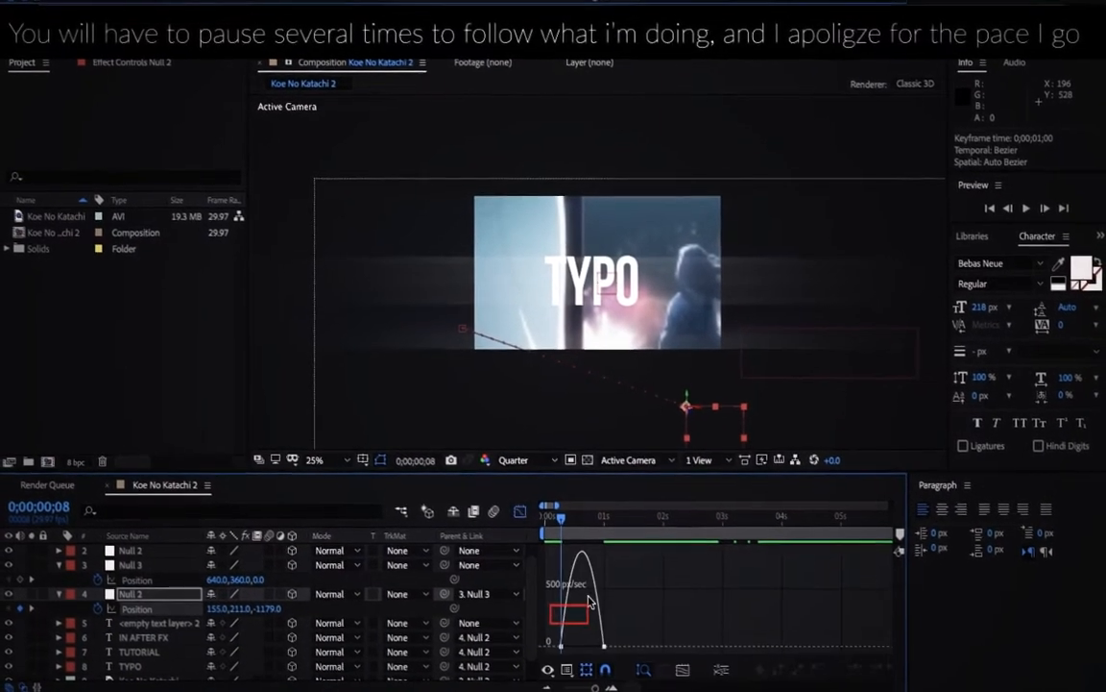
{"action": "left_click", "coordinate": [547, 664]}
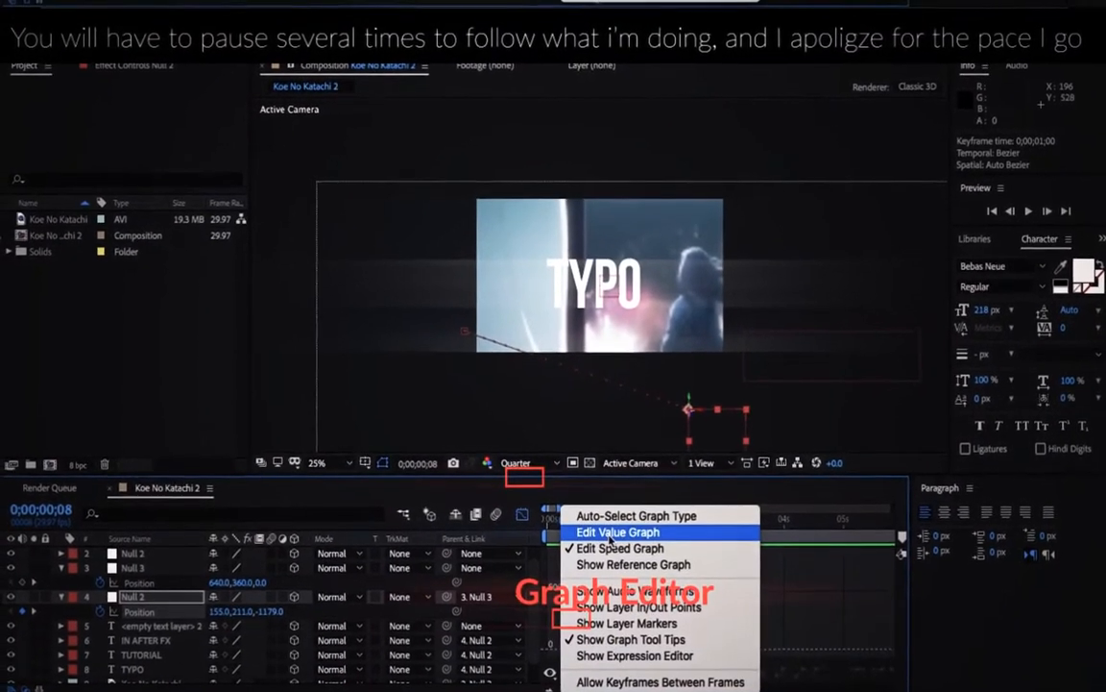
{"action": "left_click", "coordinate": [605, 524]}
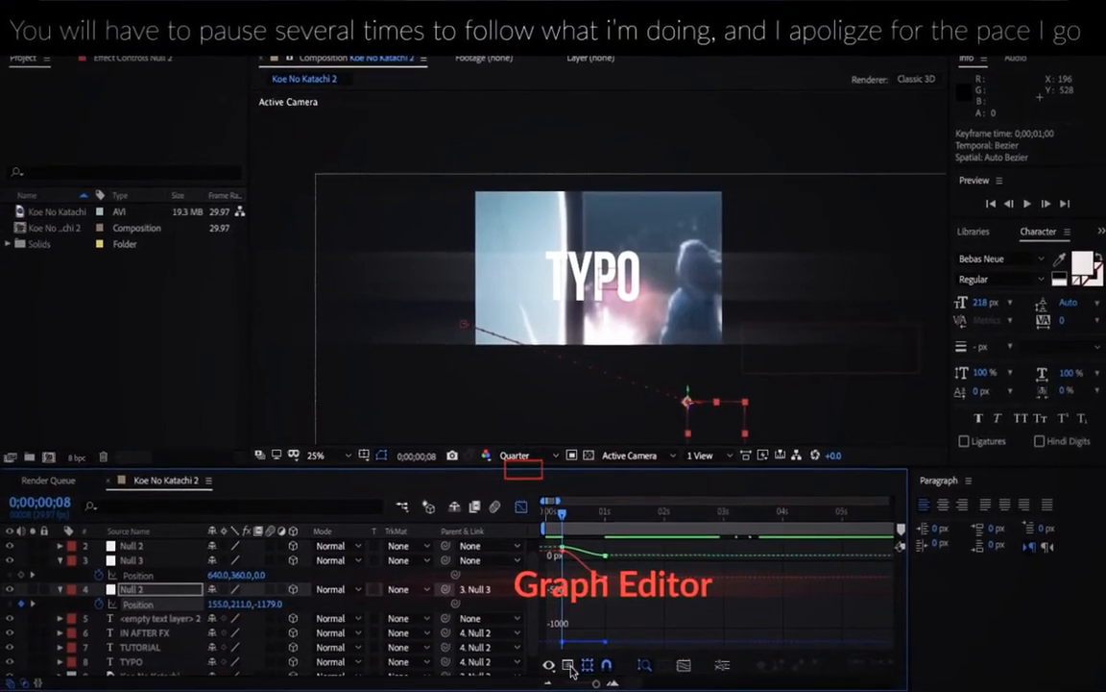
{"action": "left_click", "coordinate": [544, 662]}
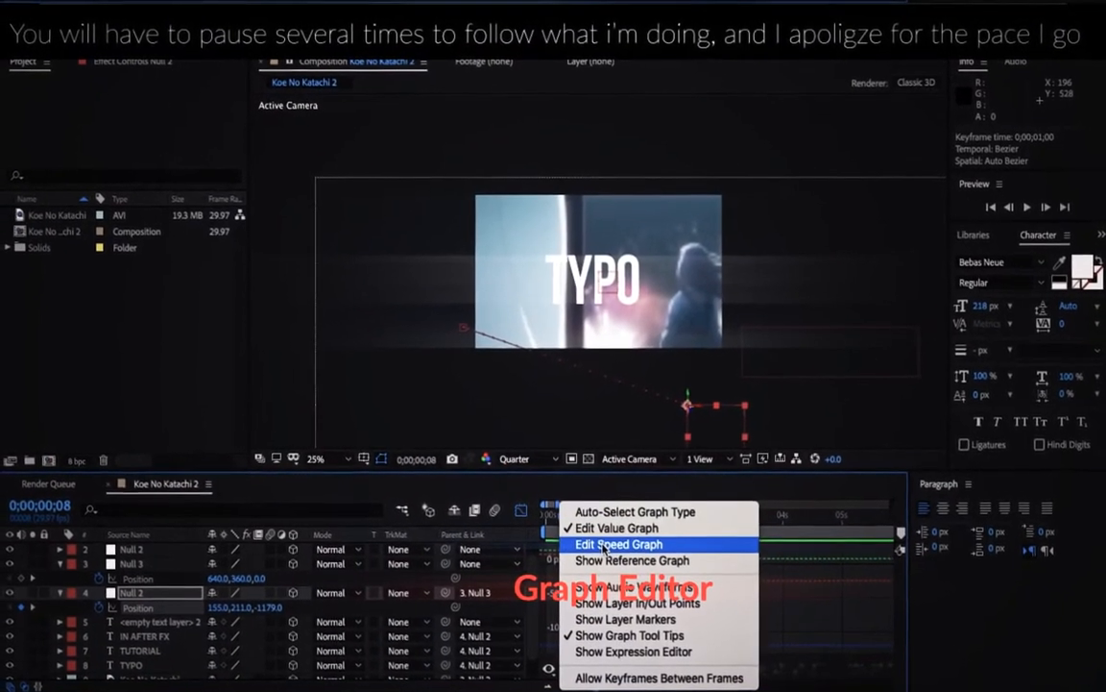
{"action": "left_click", "coordinate": [546, 614]}
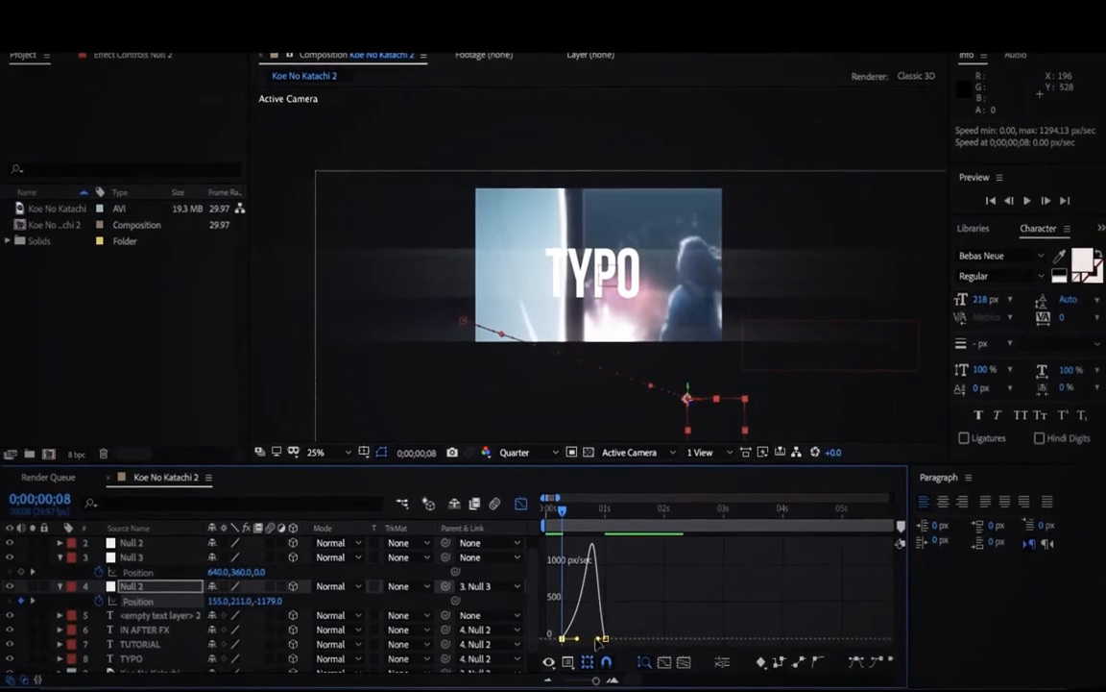
- Shape Null 2's Position speed curve into a steep peak of about 1750 px/sec, then leave the Graph Editor
{"action": "mouse_move", "coordinate": [597, 640]}
{"action": "left_mouse_down"}
{"action": "mouse_move", "coordinate": [572, 642]}
{"action": "mouse_move", "coordinate": [597, 653]}
{"action": "left_mouse_up"}
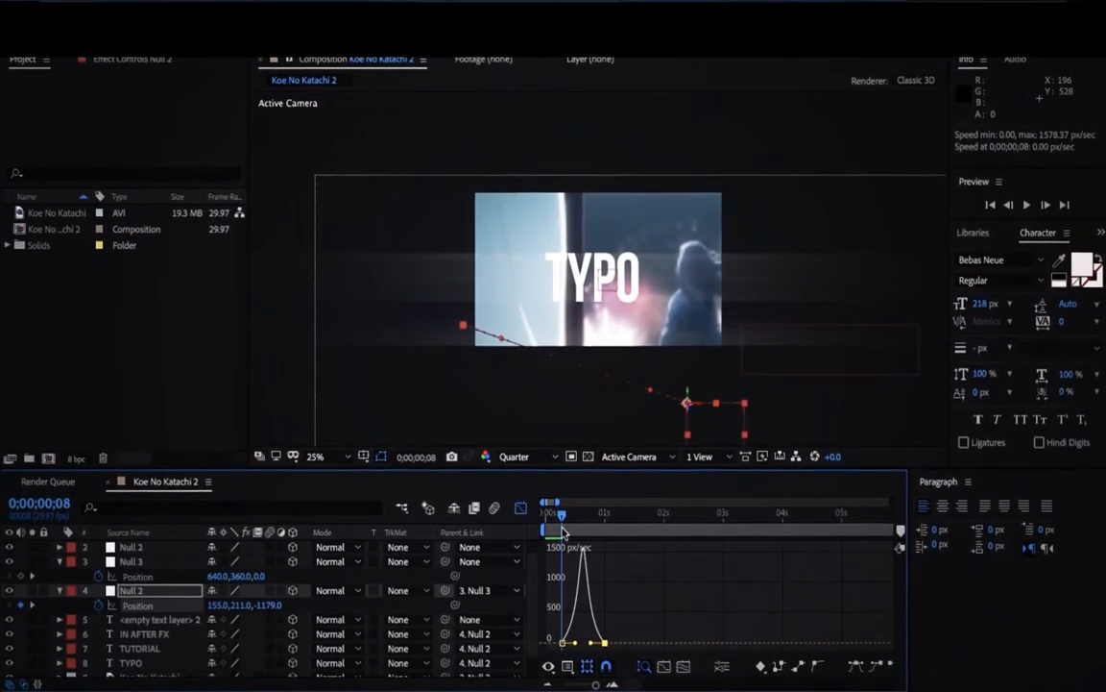
{"action": "left_click_drag", "start_coordinate": [563, 533], "coordinate": [601, 521]}
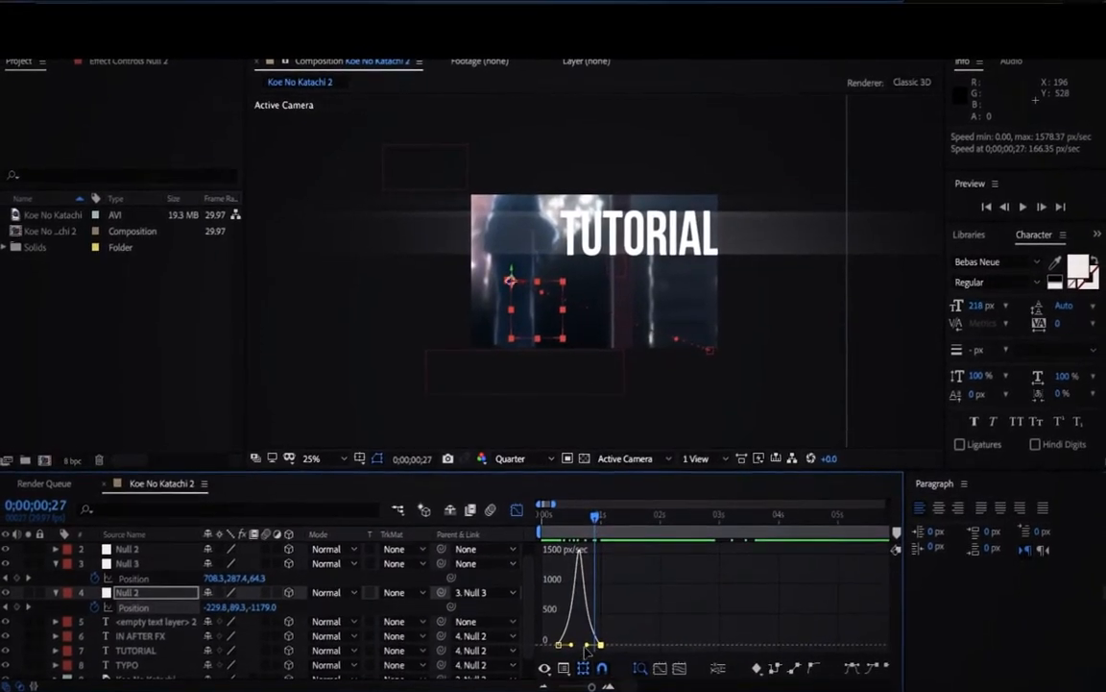
{"action": "left_click_drag", "start_coordinate": [586, 638], "coordinate": [583, 649]}
{"action": "left_click", "coordinate": [517, 509]}
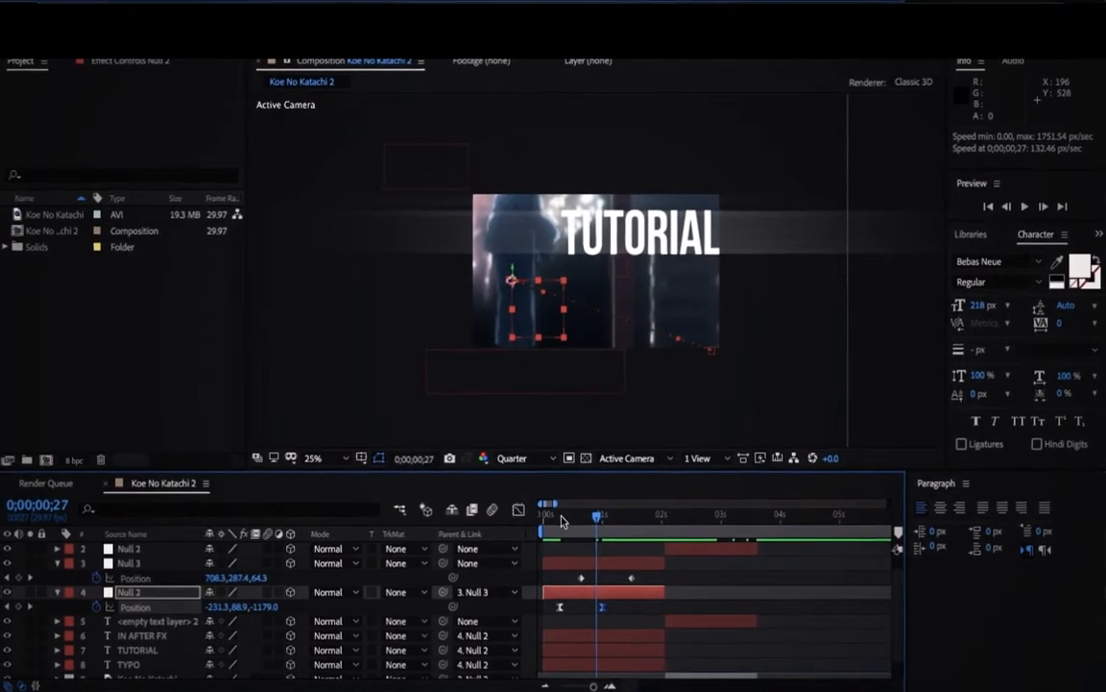
- Apply Easy Ease to both Position keyframes of the first clip's Null 3
{"action": "left_click", "coordinate": [562, 520]}
{"action": "left_click_drag", "start_coordinate": [574, 517], "coordinate": [581, 517]}
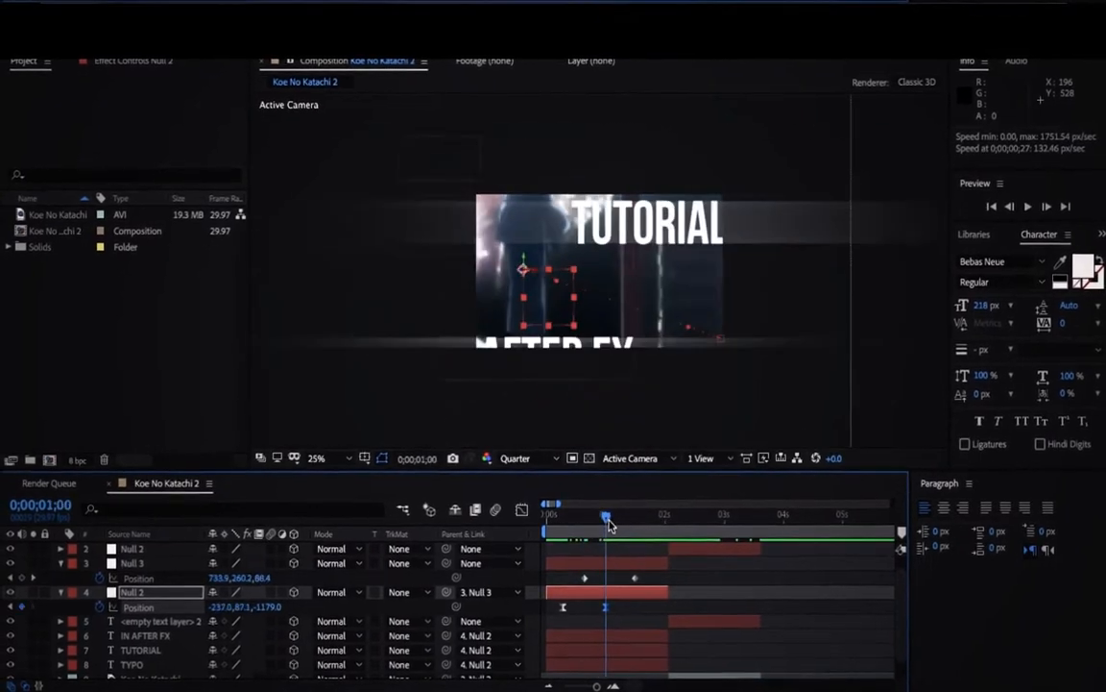
{"action": "left_click_drag", "start_coordinate": [608, 524], "coordinate": [612, 524]}
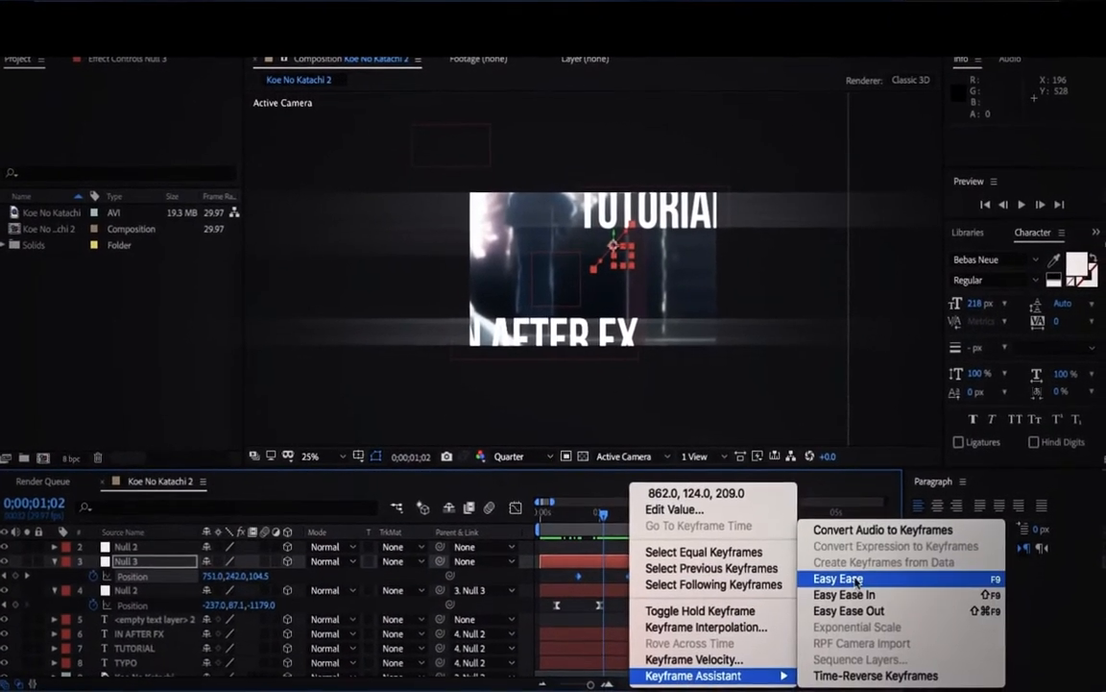
{"action": "left_click", "coordinate": [841, 583]}
- Shape Null 3's Position speed curve into a steep central peak of about 1650 px/sec, then leave the Graph Editor
{"action": "left_click", "coordinate": [518, 511]}
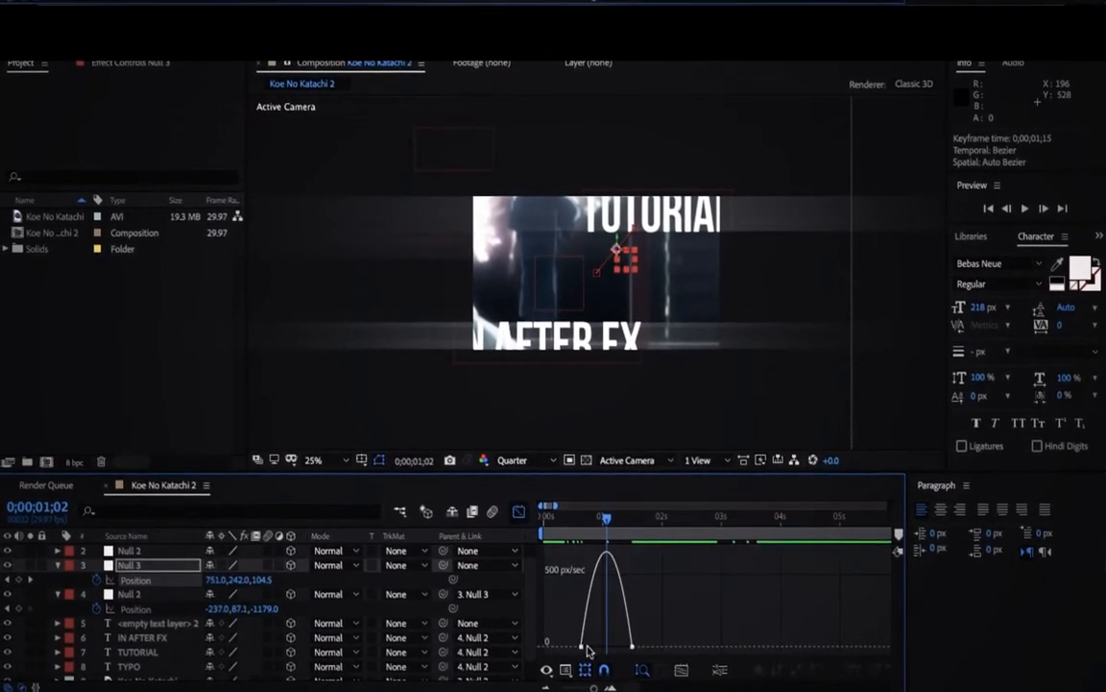
{"action": "left_click", "coordinate": [588, 648]}
{"action": "left_click_drag", "start_coordinate": [592, 644], "coordinate": [620, 653]}
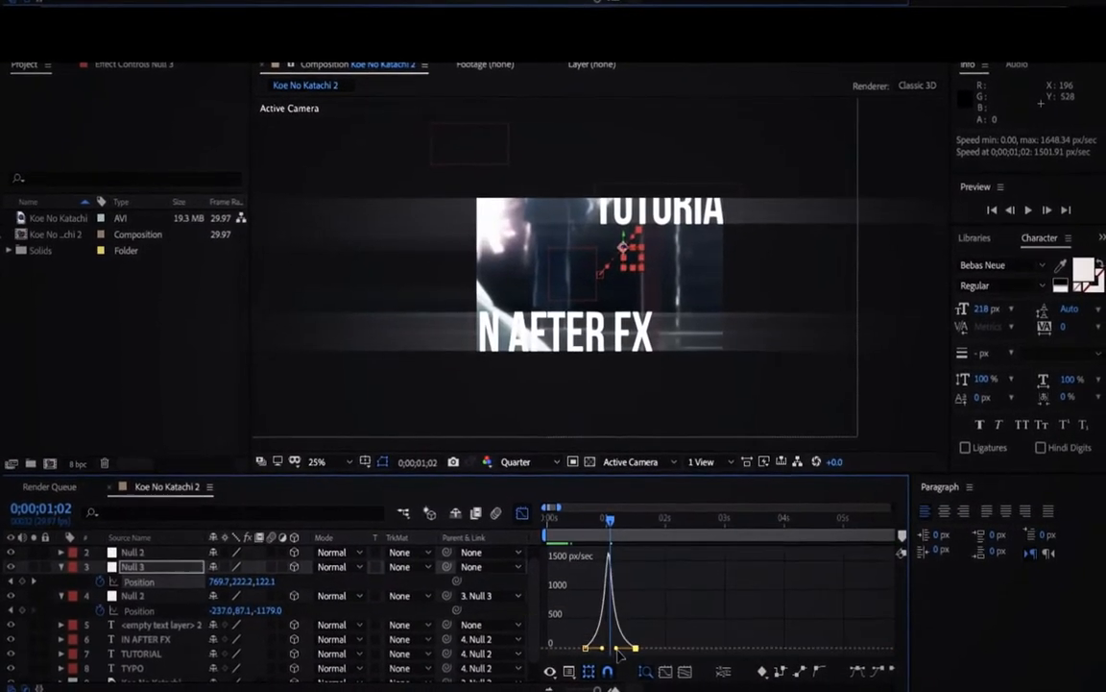
{"action": "mouse_move", "coordinate": [610, 518]}
{"action": "left_mouse_down"}
{"action": "mouse_move", "coordinate": [546, 524]}
{"action": "mouse_move", "coordinate": [626, 519]}
{"action": "left_mouse_up"}
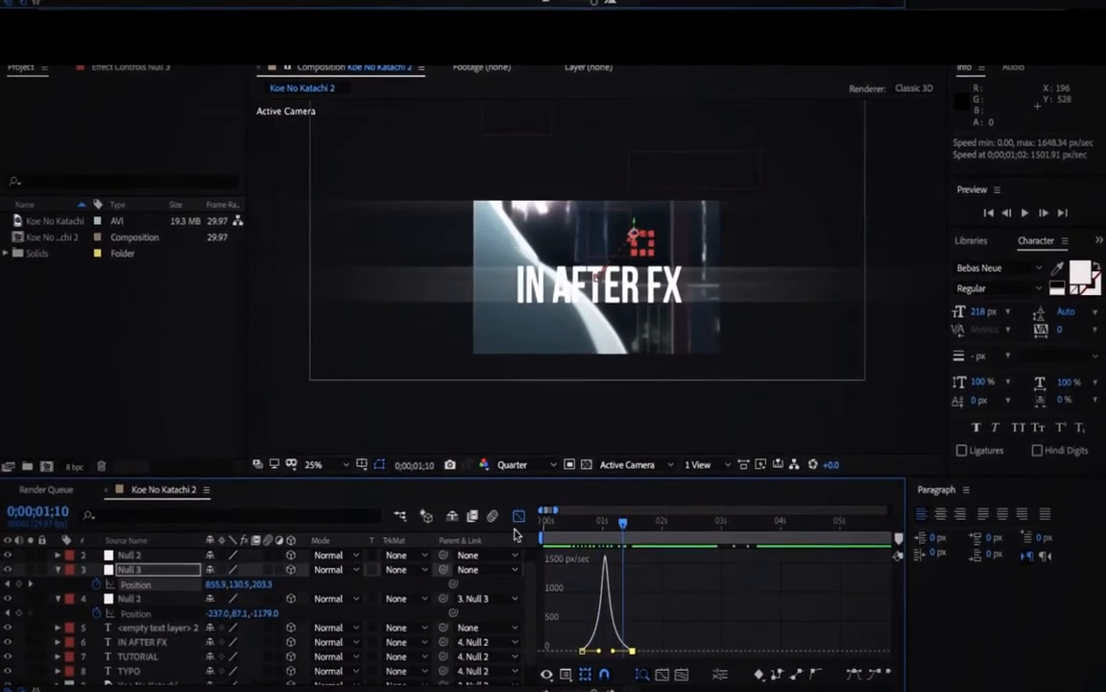
{"action": "left_click_drag", "start_coordinate": [553, 521], "coordinate": [625, 514]}
{"action": "left_click", "coordinate": [519, 509]}
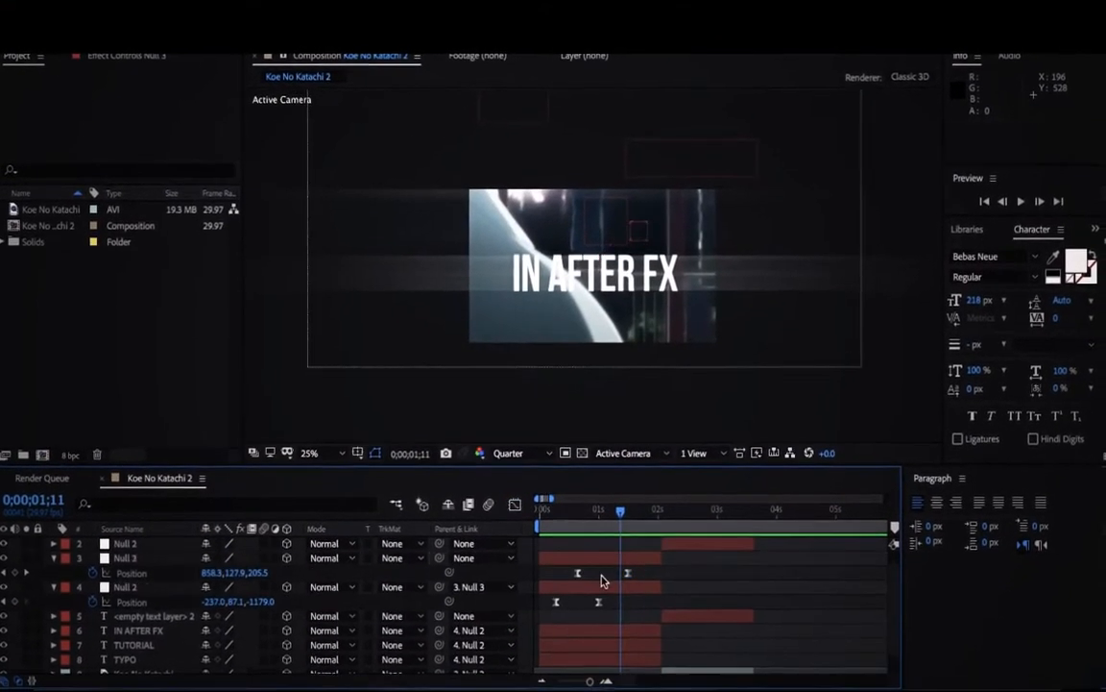
- Scrub through the eased text moves and collapse the Position properties of the first clip's Null 3 and Null 2
{"action": "left_click", "coordinate": [126, 564]}
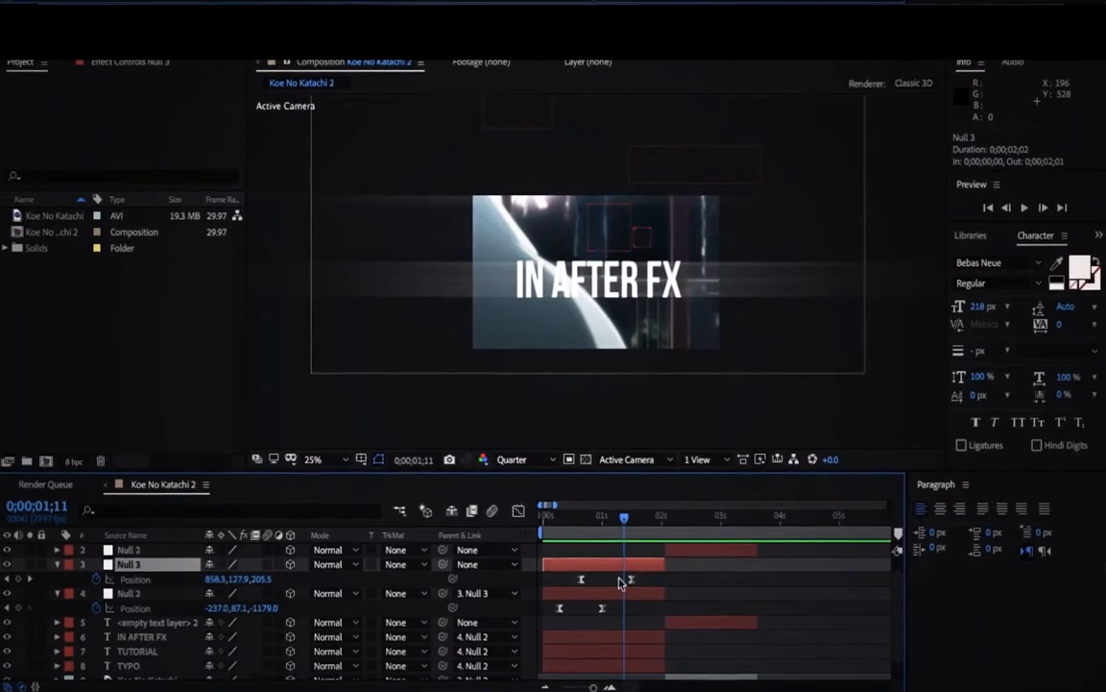
{"action": "left_click", "coordinate": [547, 520]}
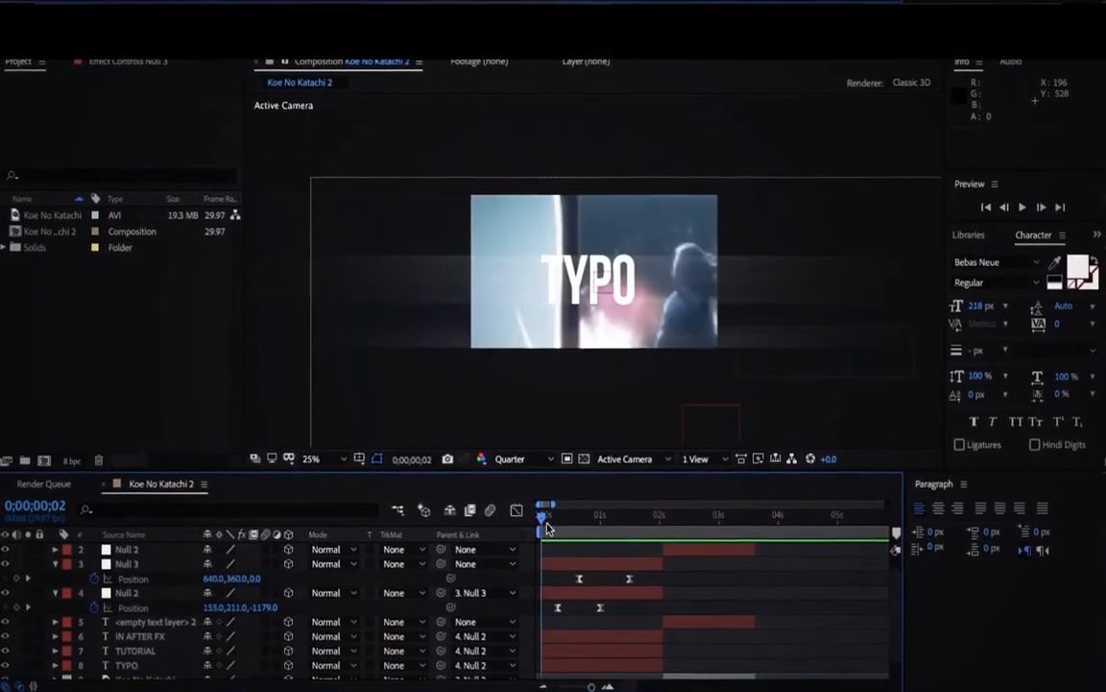
{"action": "left_click_drag", "start_coordinate": [547, 527], "coordinate": [625, 510]}
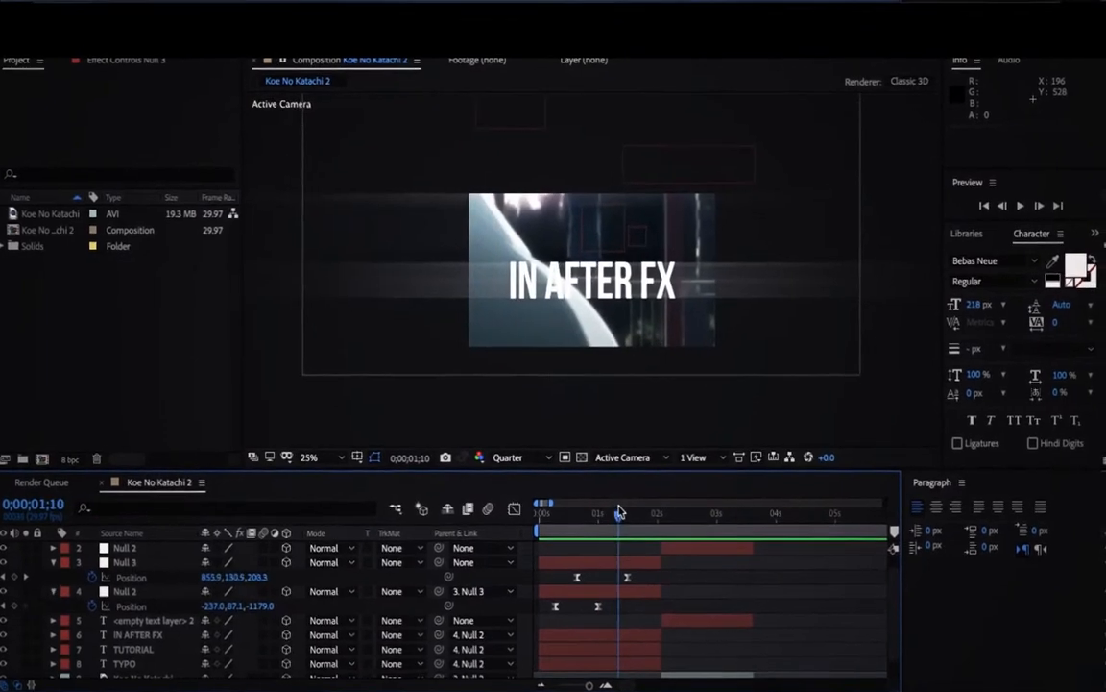
{"action": "left_click", "coordinate": [615, 559]}
{"action": "left_click", "coordinate": [57, 558]}
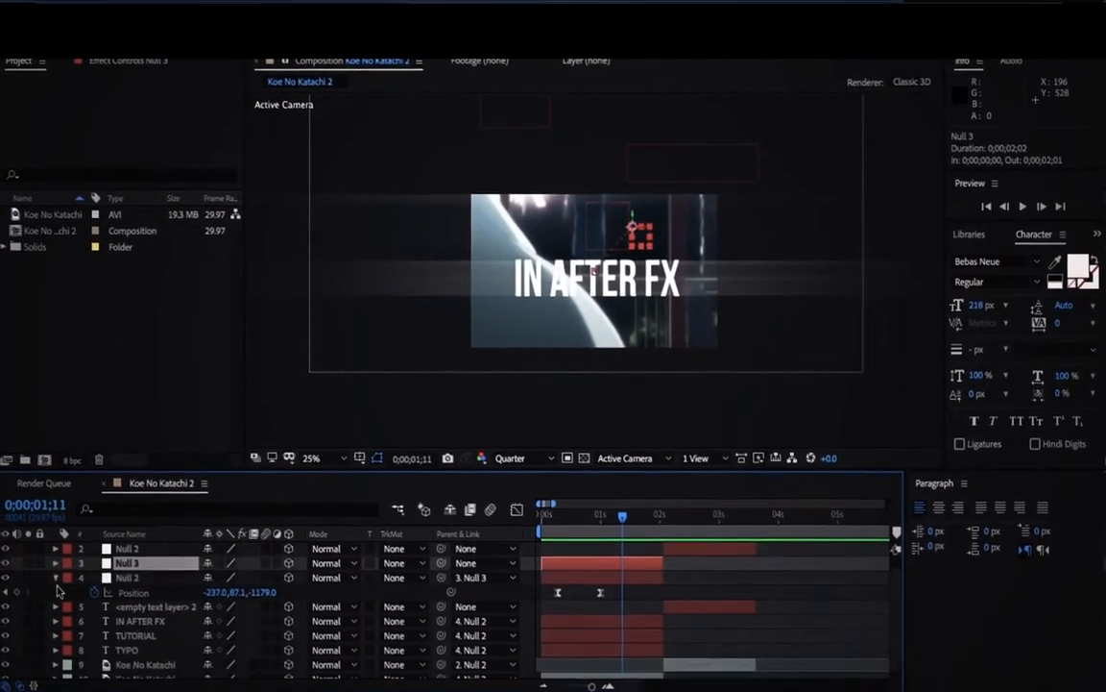
{"action": "left_click", "coordinate": [53, 574]}
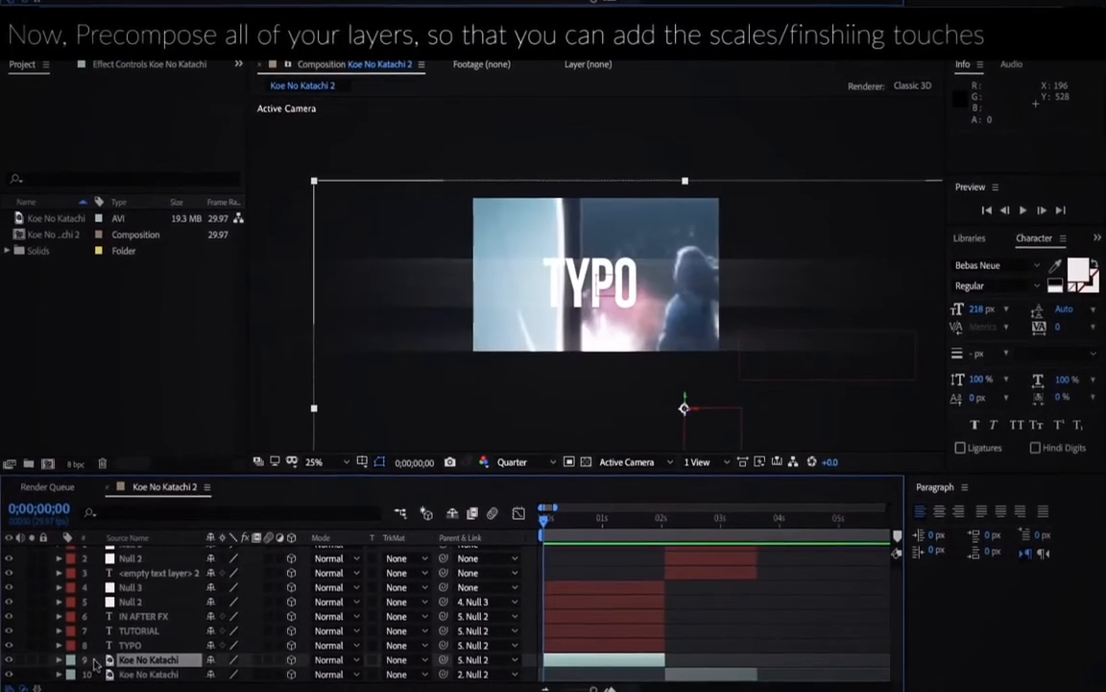
- Pre-compose the first clip with its two nulls and three text layers as Pre-comp 1, adjusting the duration to their time span
{"action": "left_click_drag", "start_coordinate": [95, 663], "coordinate": [587, 632]}
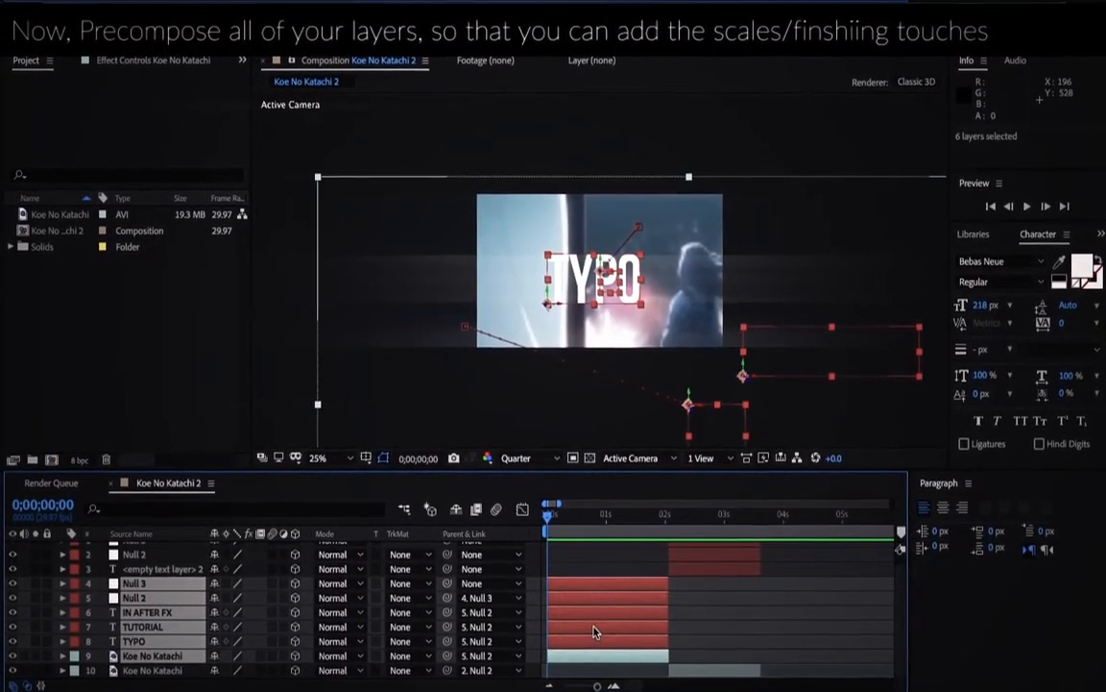
{"action": "key", "text": "ctrl+shift+c"}
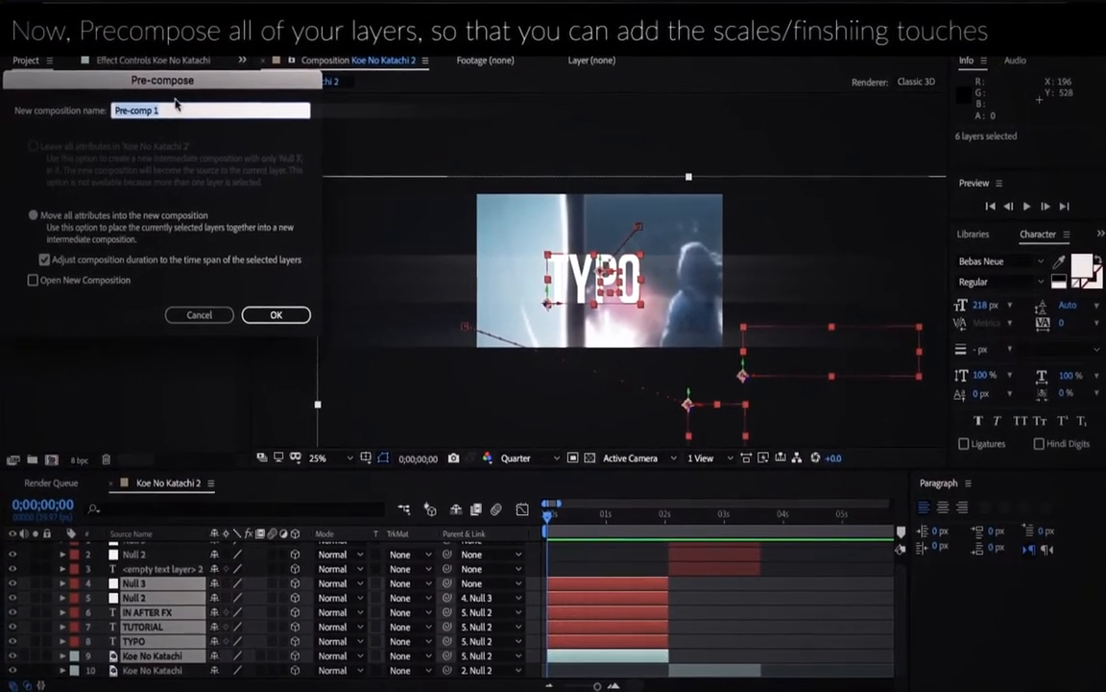
{"action": "left_click", "coordinate": [178, 102]}
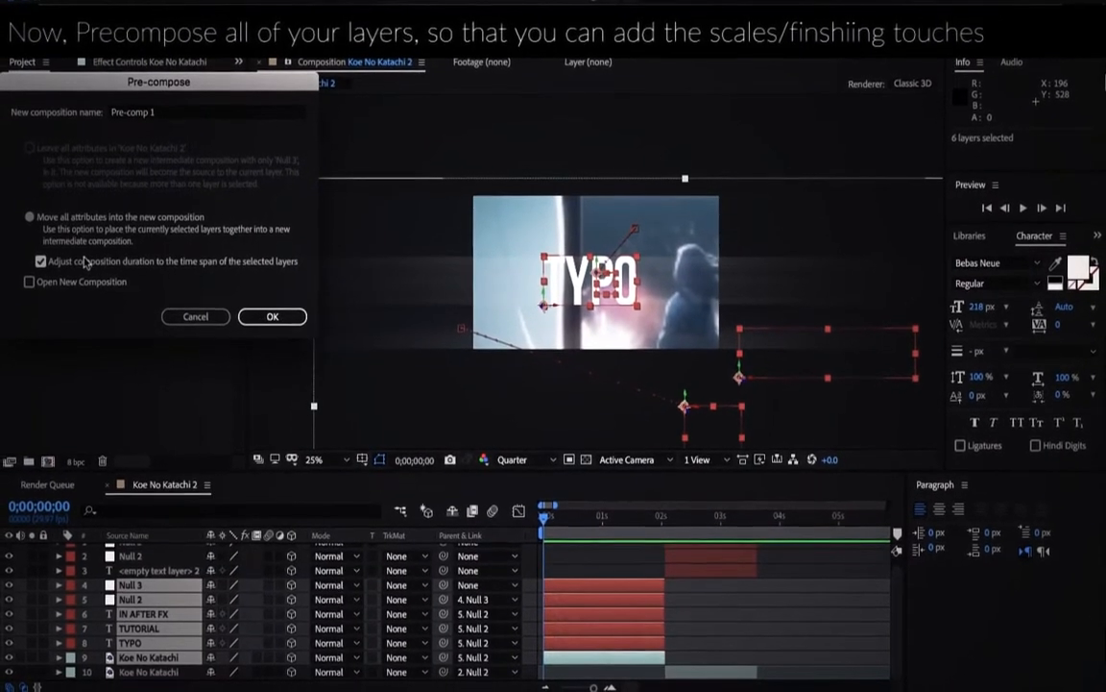
{"action": "left_click", "coordinate": [299, 324]}
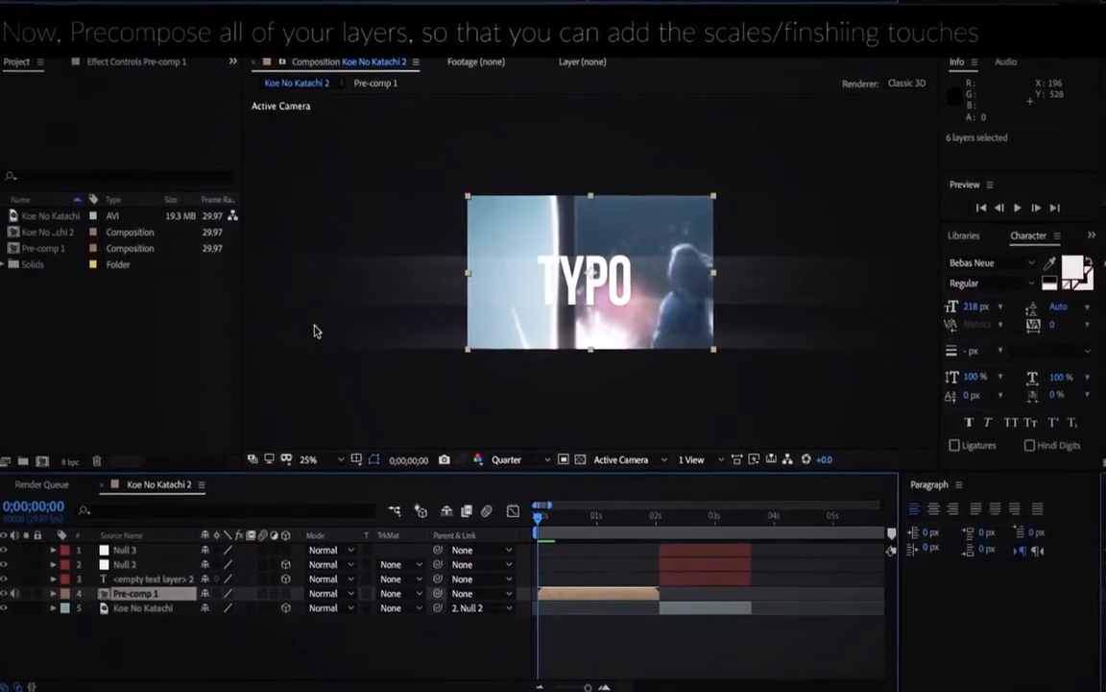
- Select the Pre-comp 1 layer and bring up the Effects & Presets list
{"action": "mouse_move", "coordinate": [544, 523]}
{"action": "left_mouse_down"}
{"action": "mouse_move", "coordinate": [659, 519]}
{"action": "mouse_move", "coordinate": [543, 519]}
{"action": "left_mouse_up"}
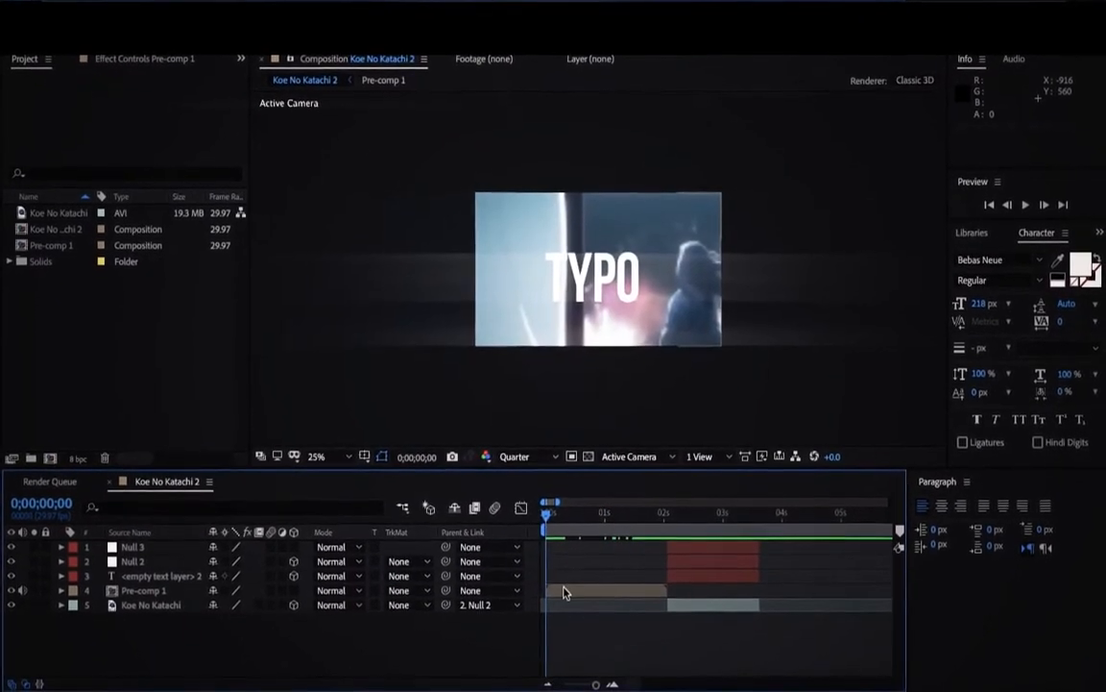
{"action": "left_click", "coordinate": [564, 593]}
{"action": "left_click", "coordinate": [1064, 232]}
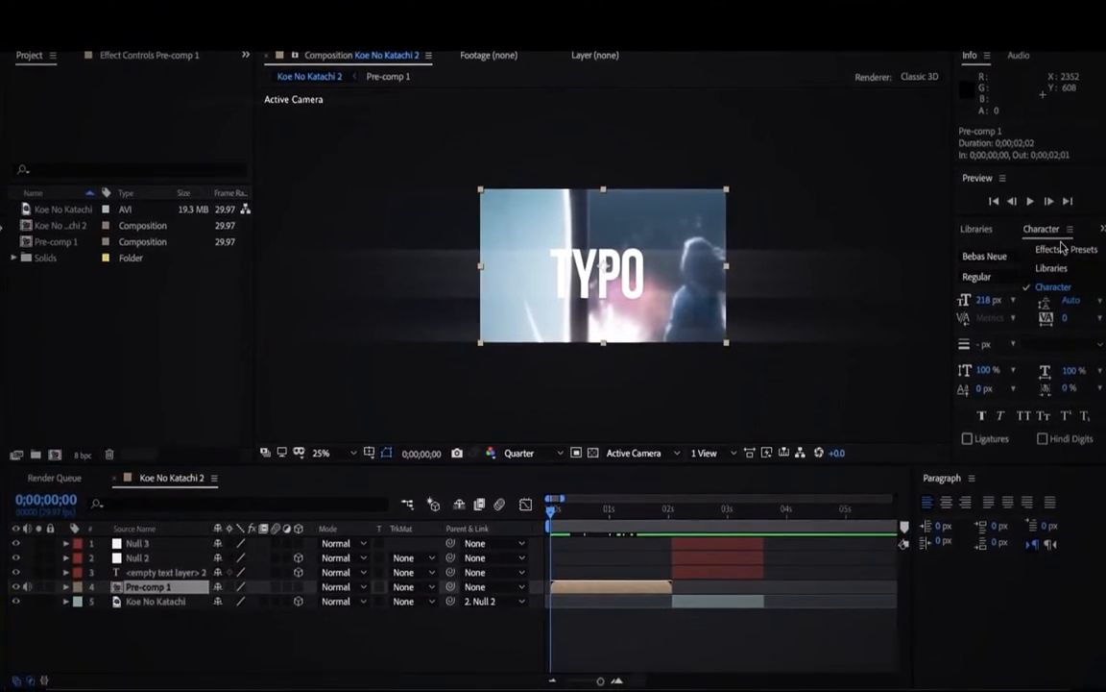
{"action": "left_click", "coordinate": [1066, 249]}
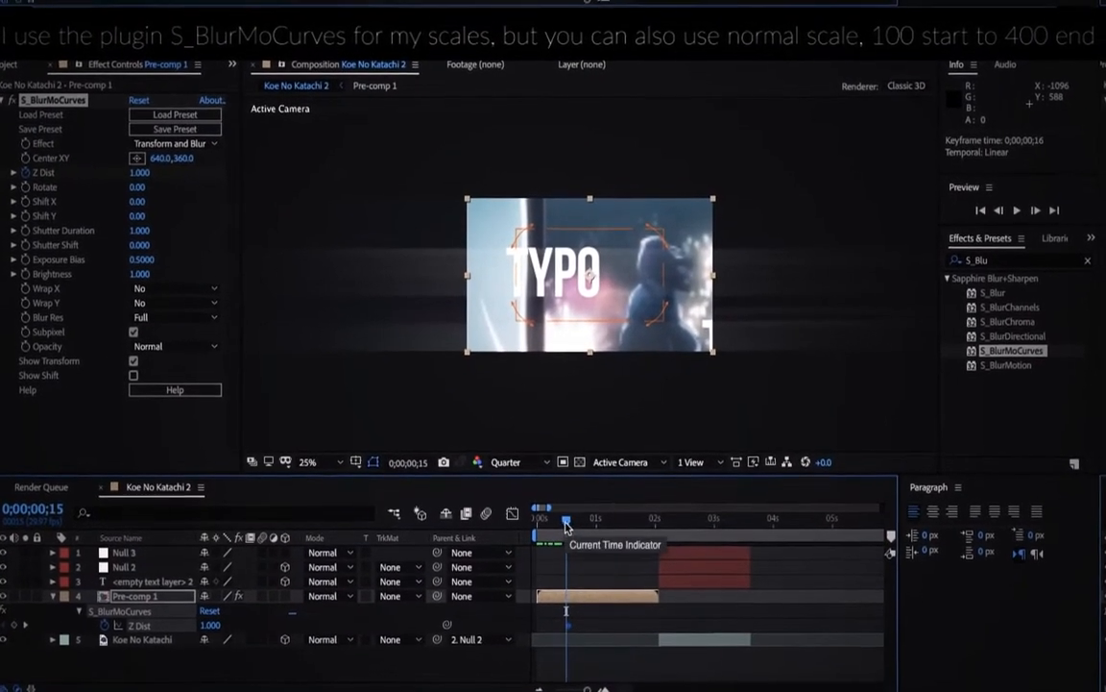
- Set the S_BlurMoCurves Z Dist of Pre-comp 1 to 0.031 at 0;00;00;00
{"action": "left_click_drag", "start_coordinate": [556, 524], "coordinate": [546, 523]}
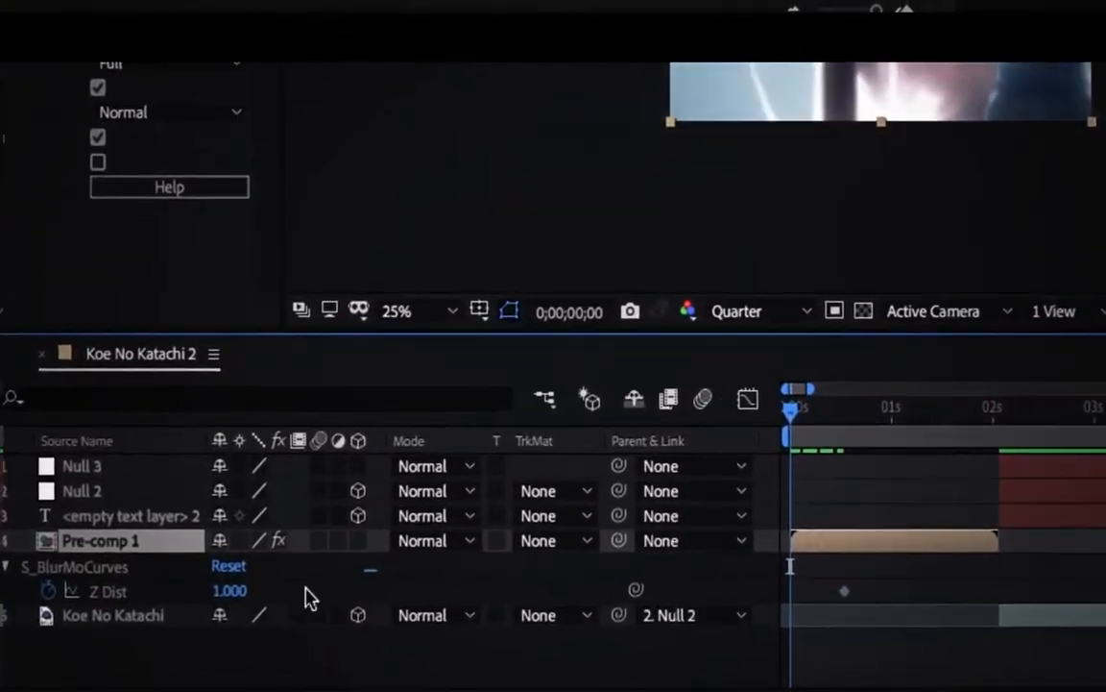
{"action": "left_click_drag", "start_coordinate": [231, 584], "coordinate": [72, 557]}
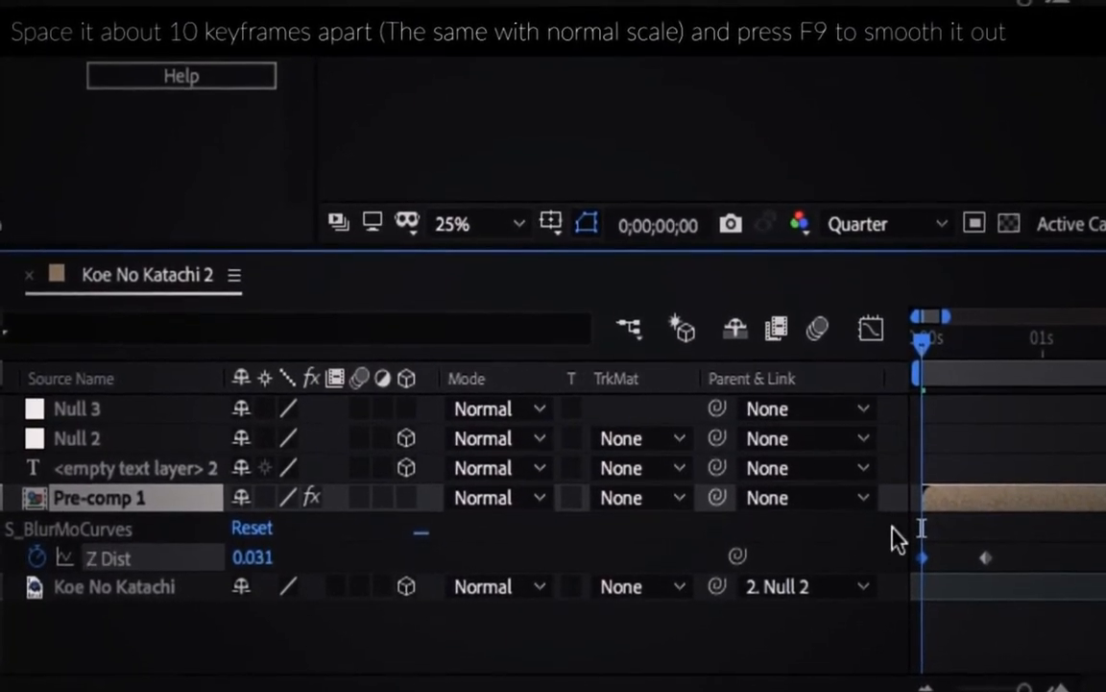
- Apply Easy Ease to both Z Dist keyframes of Pre-comp 1 and show their speed graph
{"action": "right_click", "coordinate": [917, 572]}
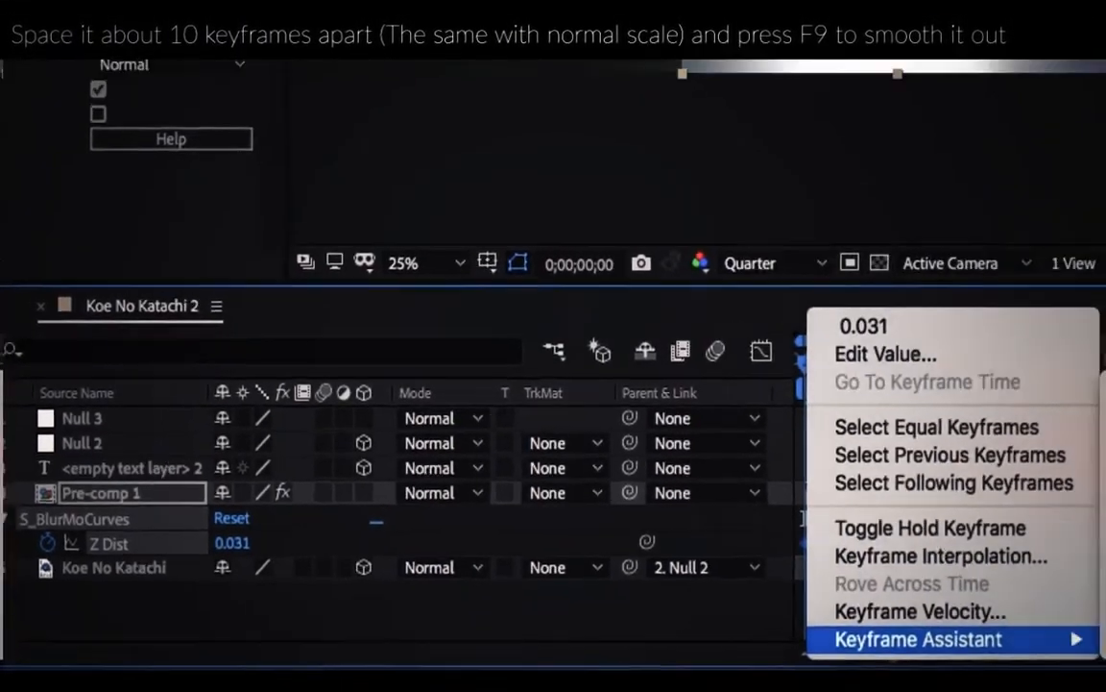
{"action": "mouse_move", "coordinate": [918, 639]}
{"action": "left_click", "coordinate": [1020, 506]}
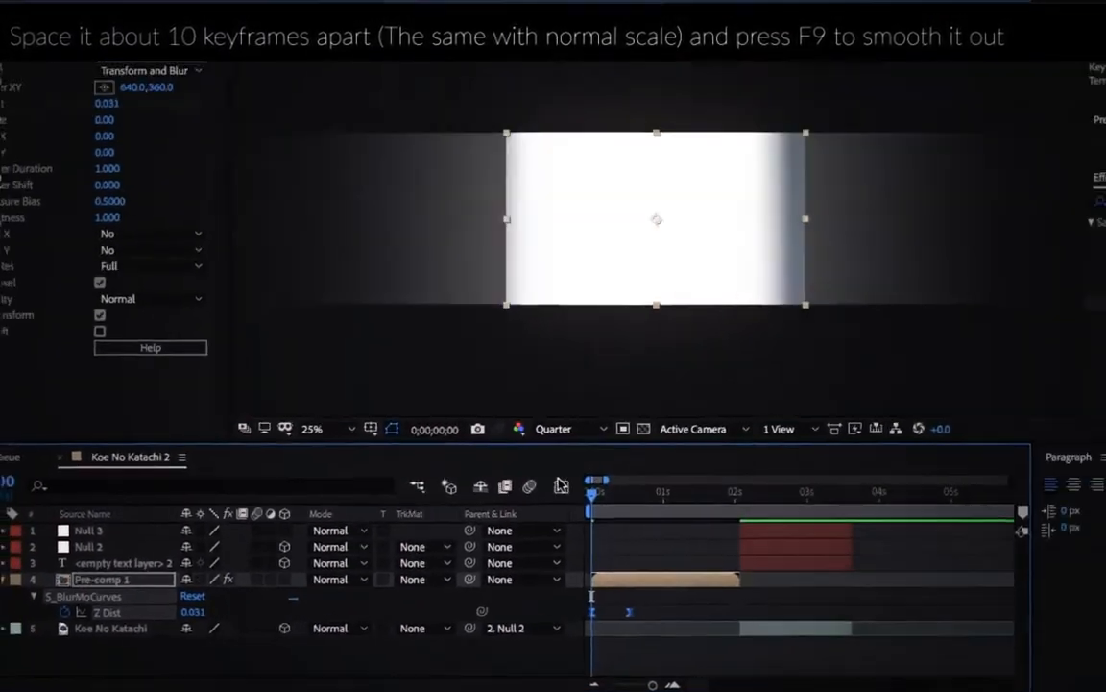
{"action": "key", "text": "shift+F3"}
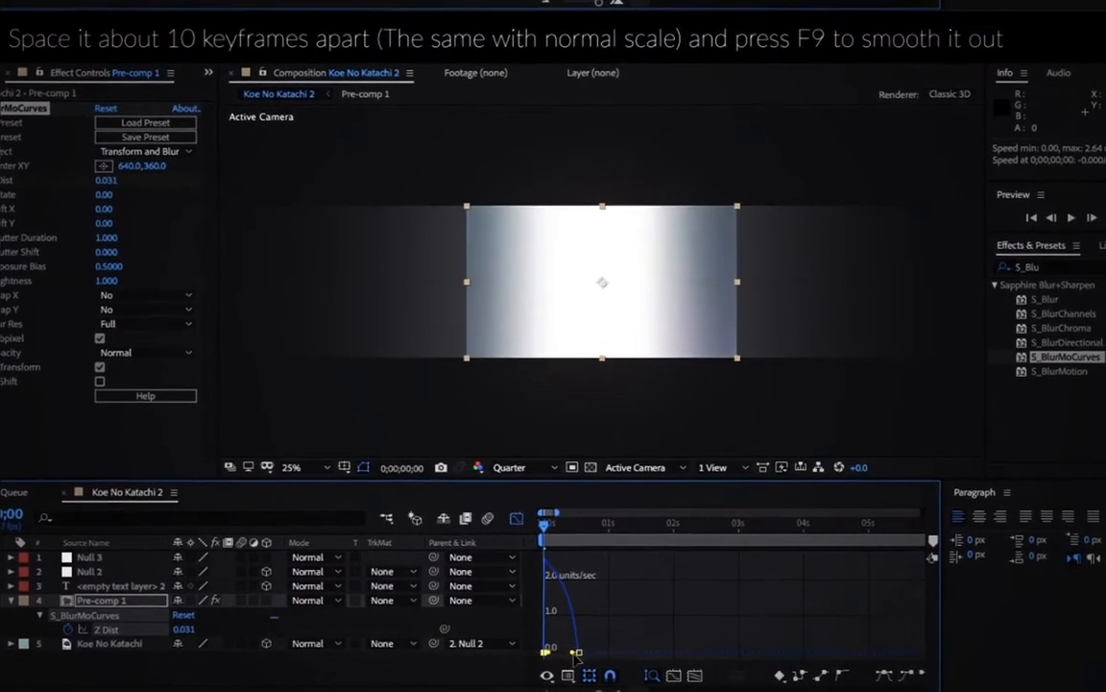
- Reshape Pre-comp 1's Z Dist speed curve to start fast and settle gradually, and preview the opening transition
{"action": "left_click_drag", "start_coordinate": [573, 653], "coordinate": [550, 650]}
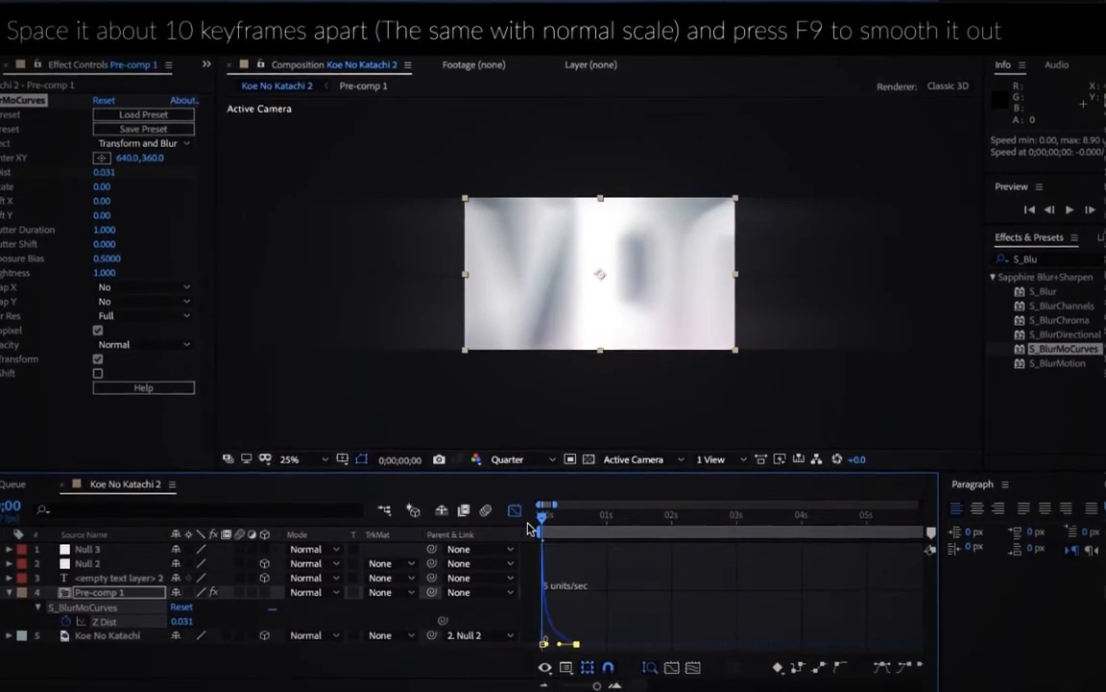
{"action": "key", "text": "shift+F3"}
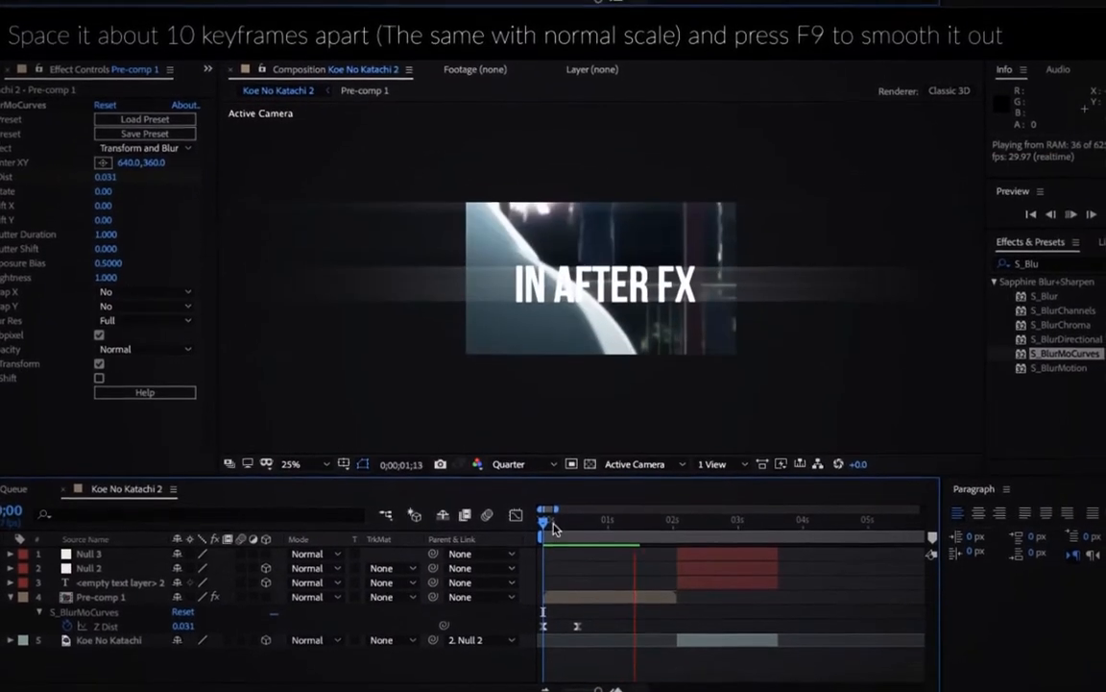
{"action": "left_click_drag", "start_coordinate": [545, 532], "coordinate": [640, 515]}
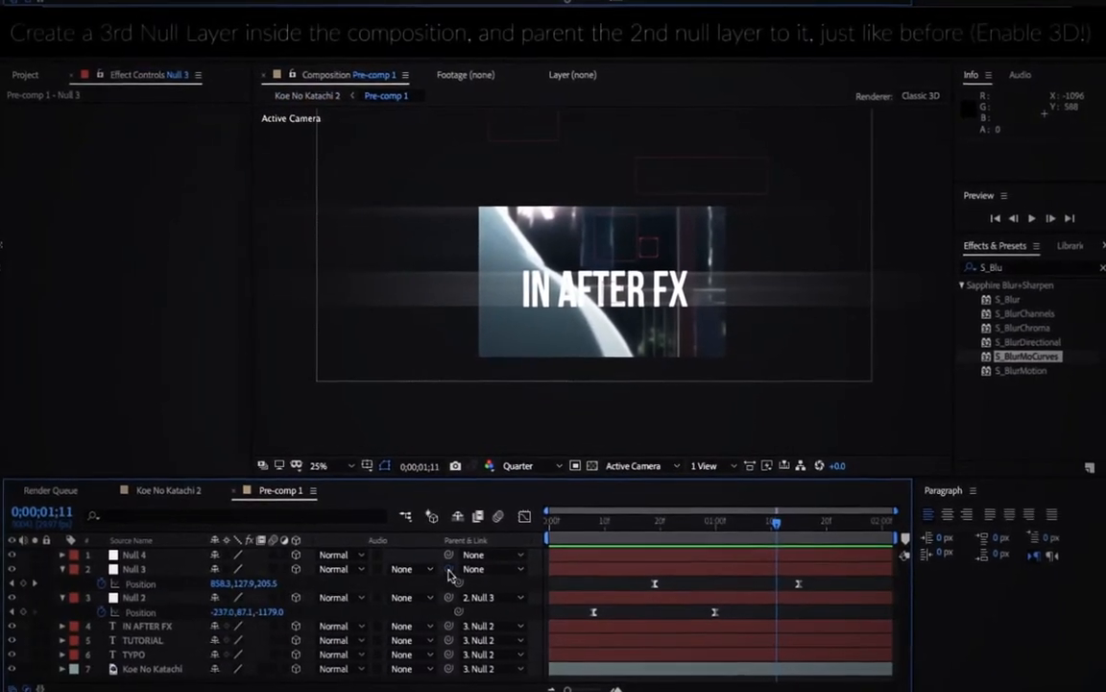
- Inside Pre-comp 1, parent Null 3 to Null 4 and keyframe Null 4's Position at 0;00;01;08
{"action": "left_click_drag", "start_coordinate": [449, 570], "coordinate": [143, 558]}
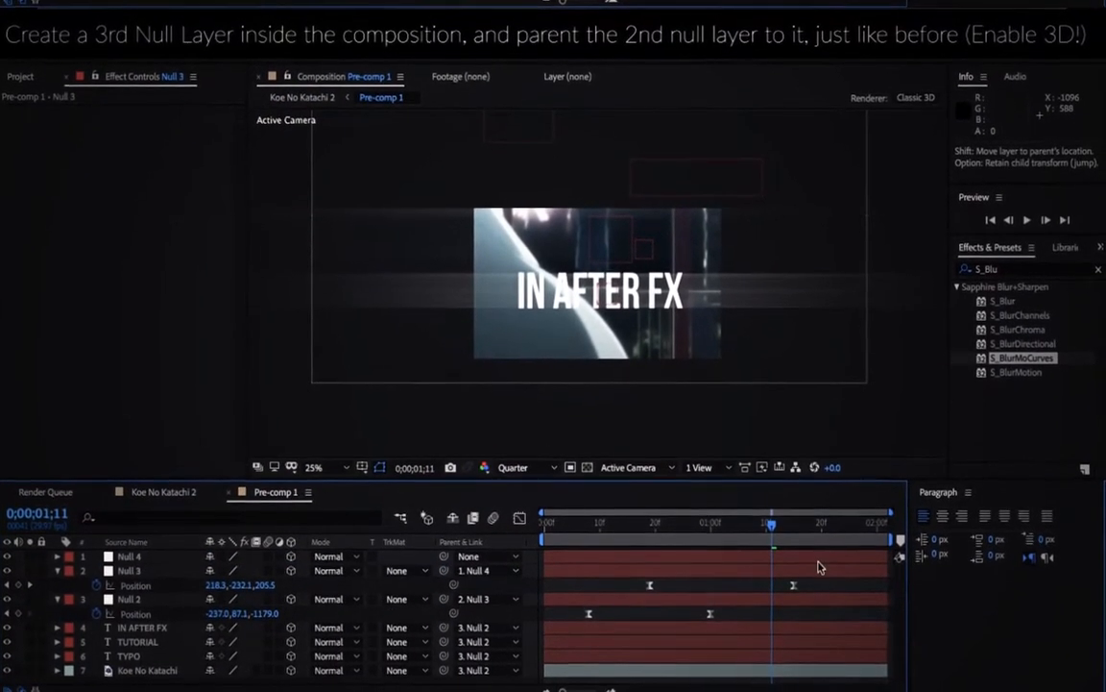
{"action": "left_click_drag", "start_coordinate": [766, 534], "coordinate": [760, 535]}
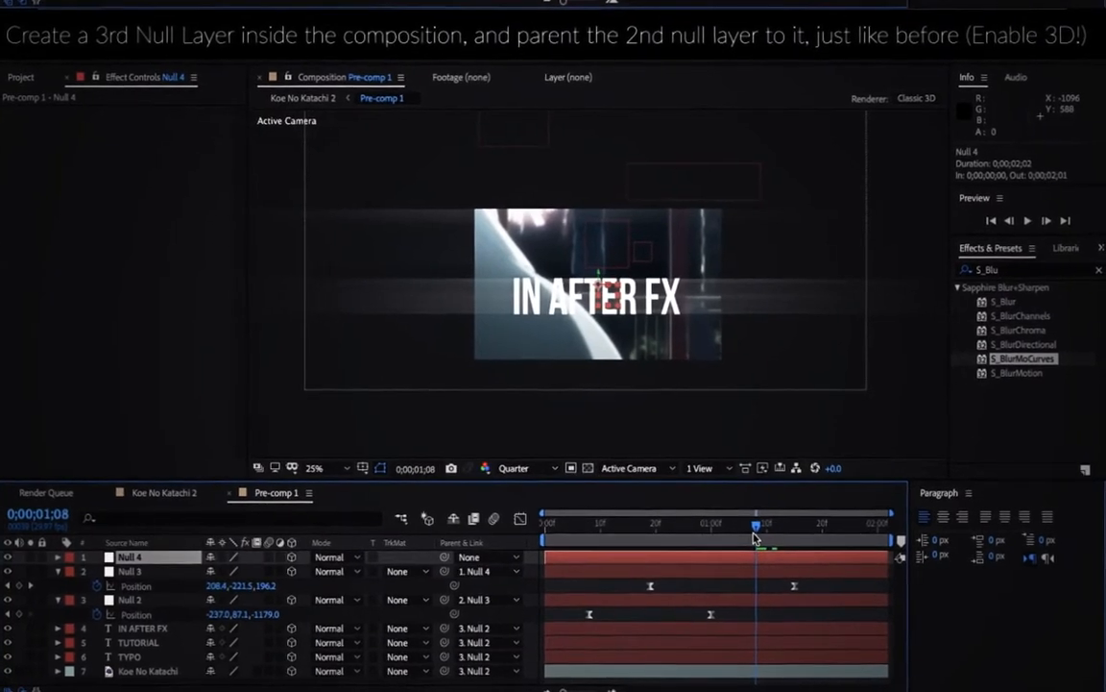
{"action": "key", "text": "p"}
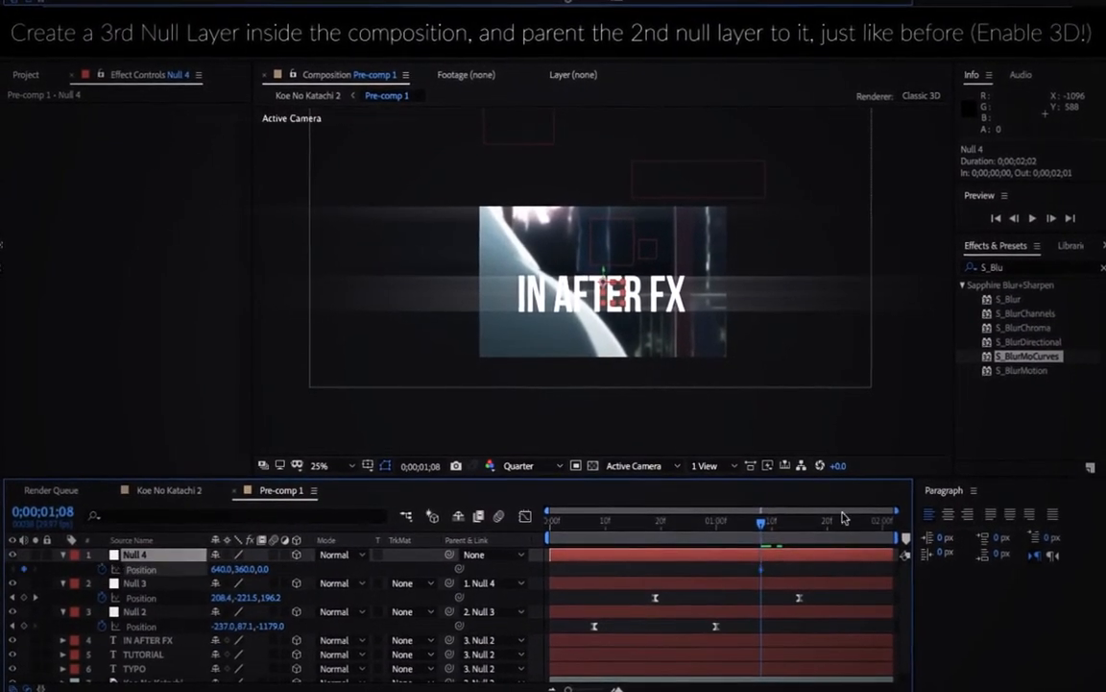
- Set Null 4's Position to 664.0, 529.0, 517.0 at 0;00;02;01 to frame all three texts, and shift that keyframe slightly later
{"action": "left_click_drag", "start_coordinate": [809, 532], "coordinate": [884, 533]}
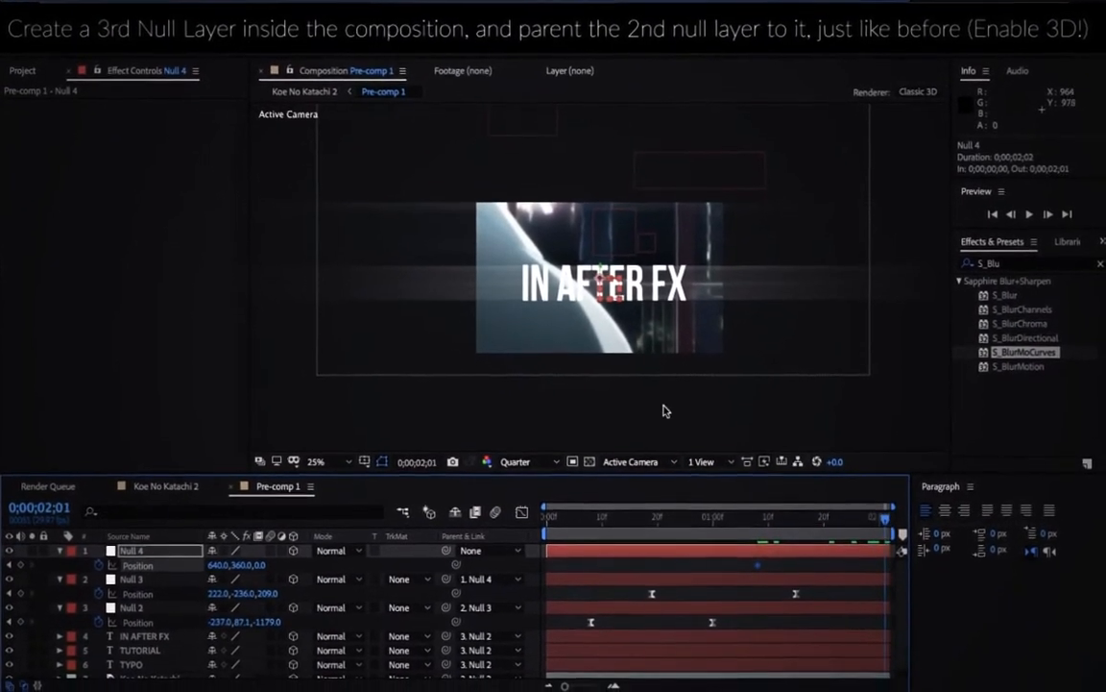
{"action": "left_click", "coordinate": [241, 567]}
{"action": "type", "text": "480"}
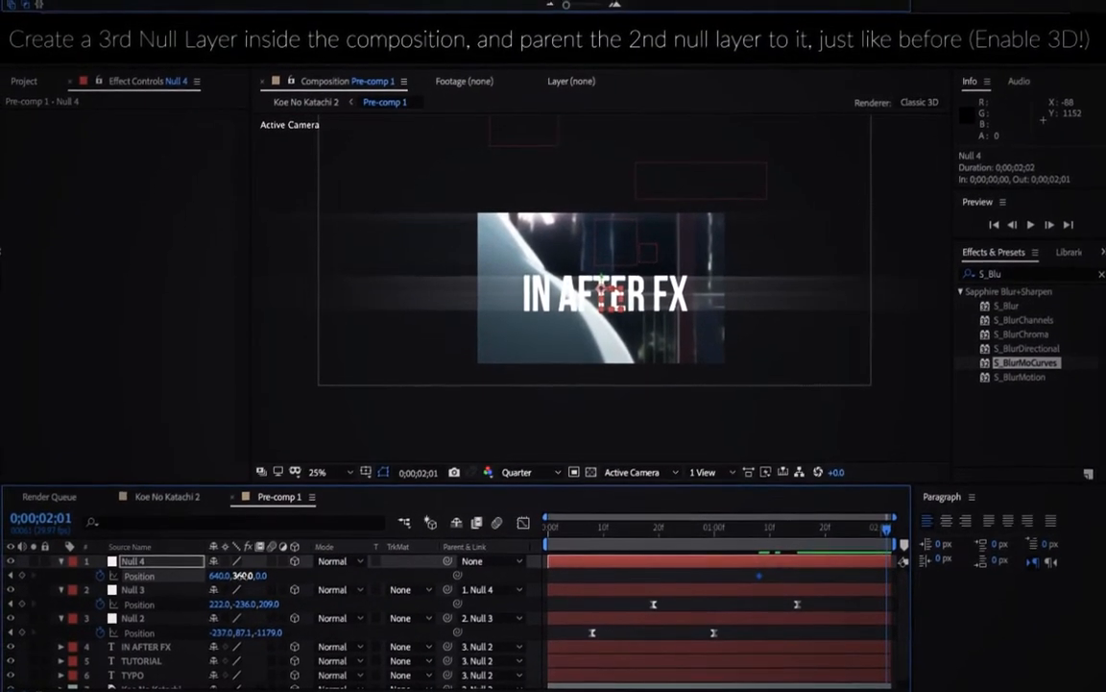
{"action": "key", "text": "Return"}
{"action": "left_click_drag", "start_coordinate": [240, 574], "coordinate": [418, 562]}
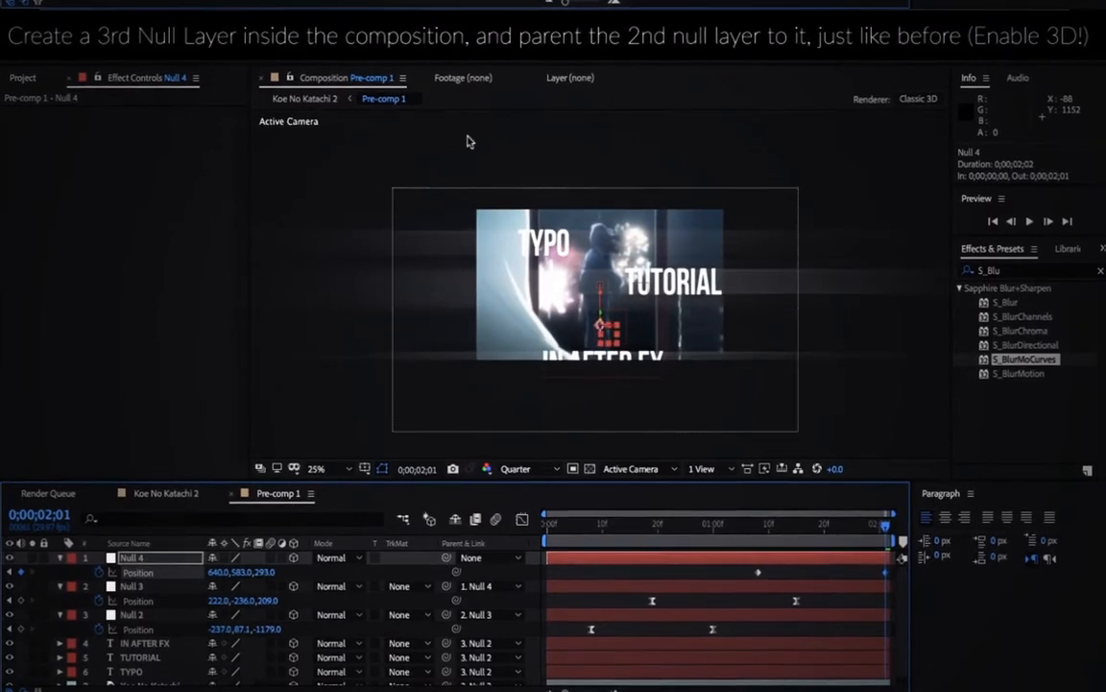
{"action": "mouse_move", "coordinate": [241, 571]}
{"action": "left_mouse_down"}
{"action": "mouse_move", "coordinate": [193, 581]}
{"action": "mouse_move", "coordinate": [245, 573]}
{"action": "left_mouse_up"}
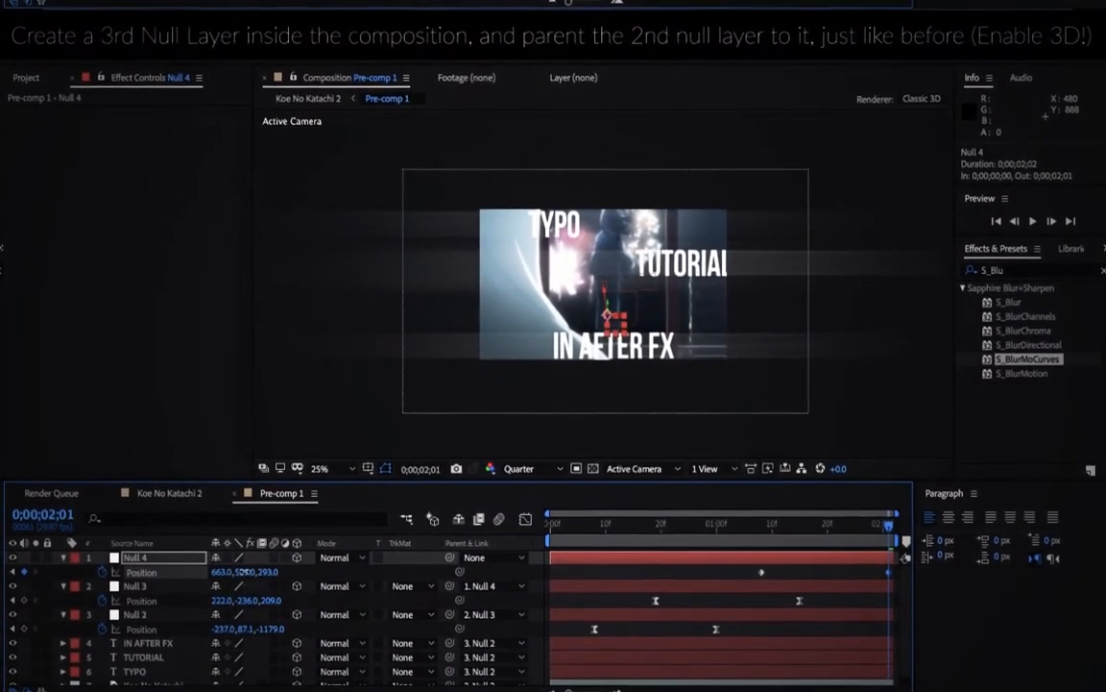
{"action": "left_click_drag", "start_coordinate": [468, 556], "coordinate": [541, 552]}
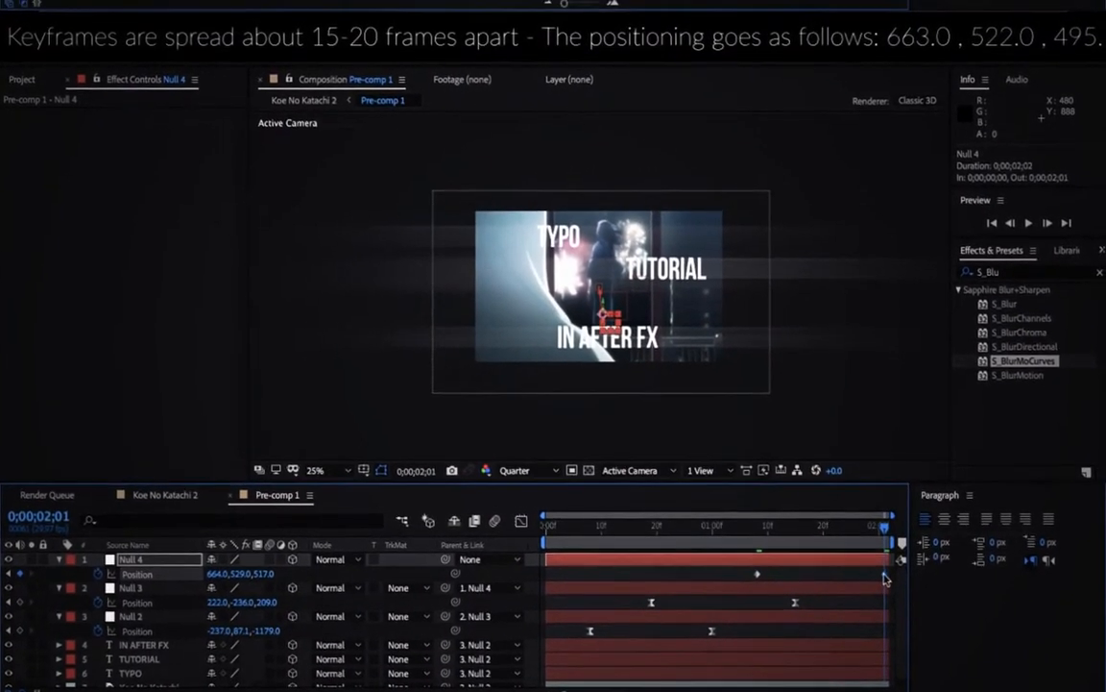
{"action": "left_click_drag", "start_coordinate": [889, 569], "coordinate": [893, 573]}
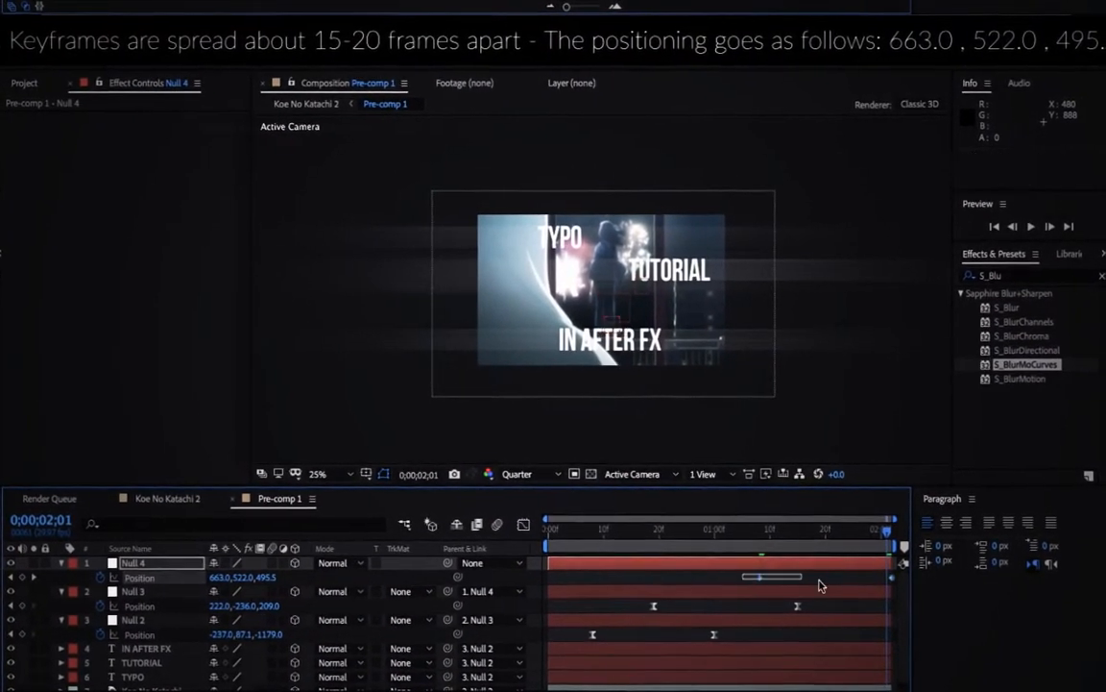
- Apply Easy Ease to both Null 4 Position keyframes and show their speed graph
{"action": "right_click", "coordinate": [759, 572]}
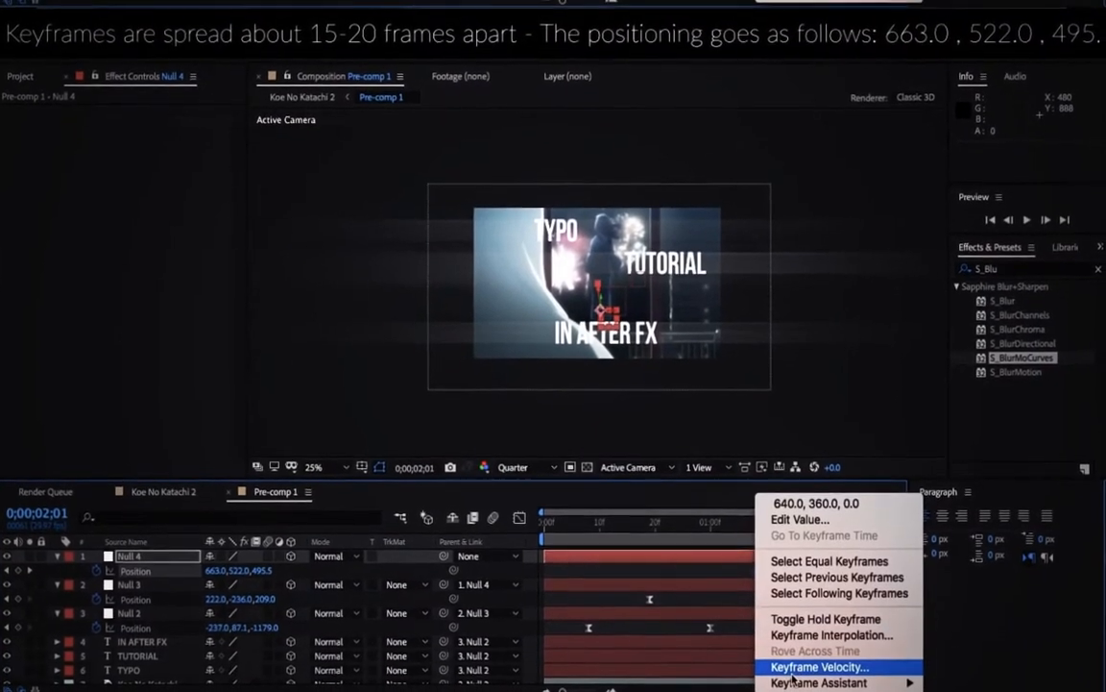
{"action": "mouse_move", "coordinate": [797, 680]}
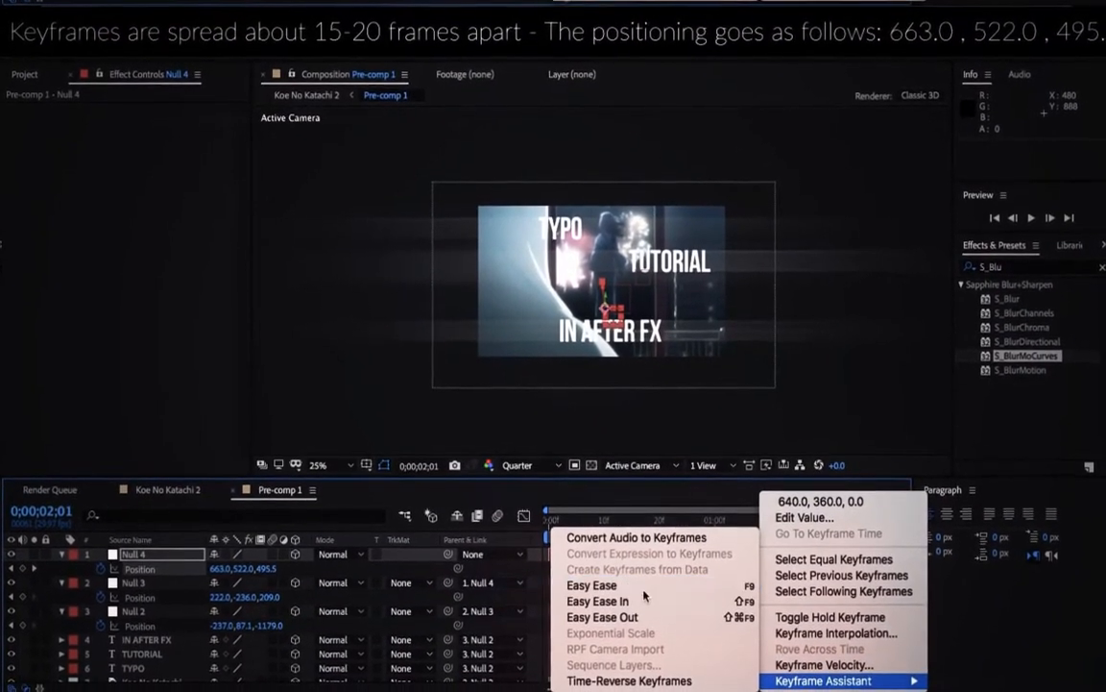
{"action": "left_click", "coordinate": [644, 595]}
{"action": "key", "text": "shift+F3"}
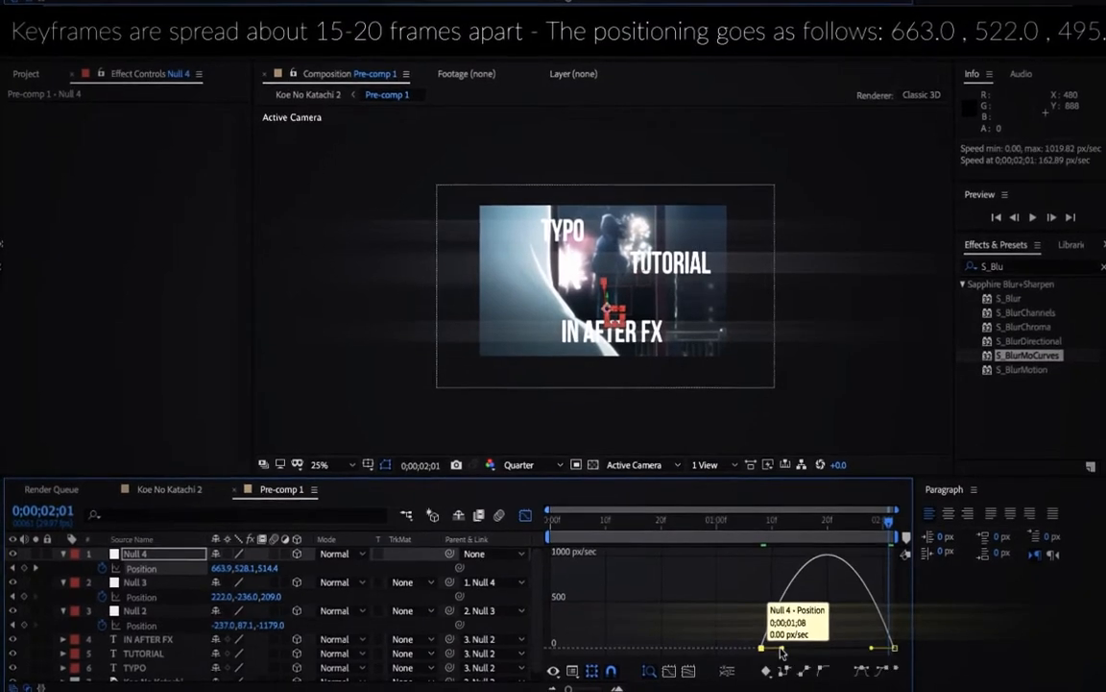
- Stretch the easing handles of Null 4's Position keyframes into a steep central speed peak, preview the move and close the graph
{"action": "left_click_drag", "start_coordinate": [782, 653], "coordinate": [851, 658]}
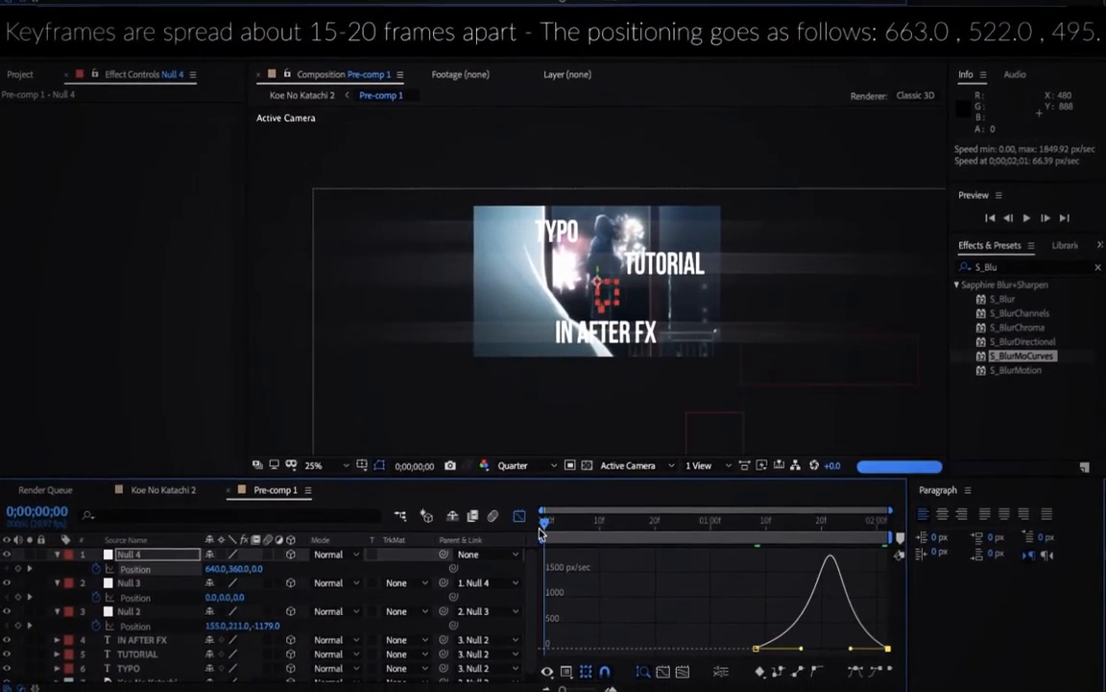
{"action": "key", "text": "space"}
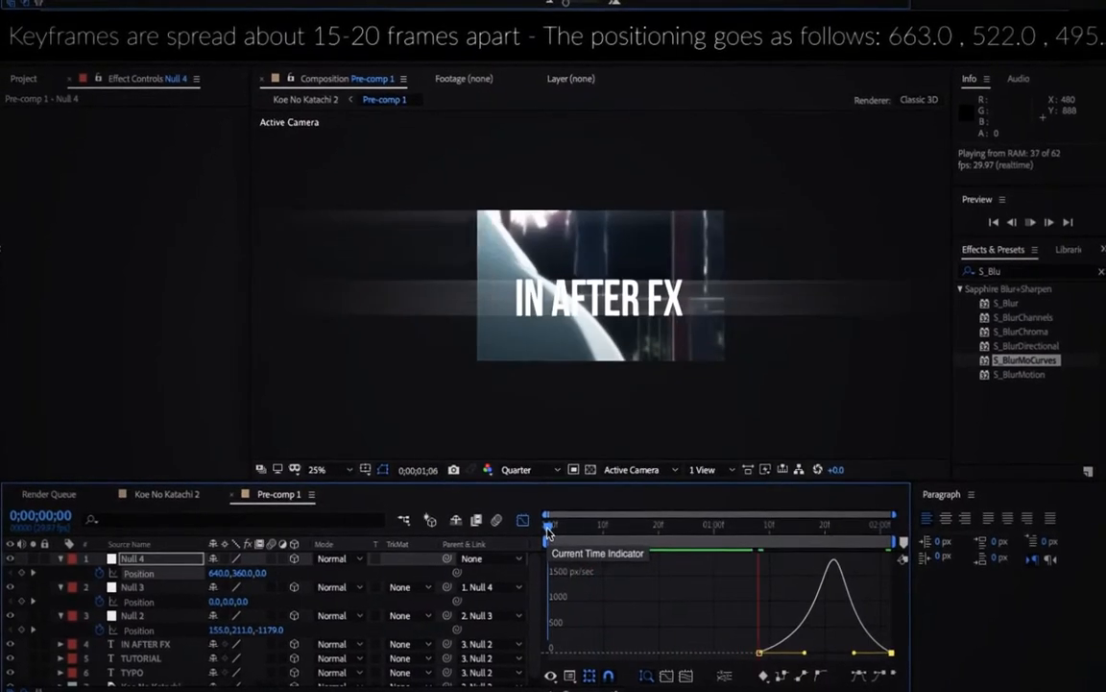
{"action": "left_click_drag", "start_coordinate": [547, 526], "coordinate": [817, 520]}
{"action": "left_click_drag", "start_coordinate": [766, 642], "coordinate": [795, 648]}
{"action": "left_click_drag", "start_coordinate": [752, 525], "coordinate": [849, 525]}
{"action": "left_click", "coordinate": [519, 522]}
- In Koe No Katachi 2, keyframe Pre-comp 1's Z Dist at 1.000 shortly before the clip's end and at 1.900 at 0;00;02;02
{"action": "left_click", "coordinate": [161, 493]}
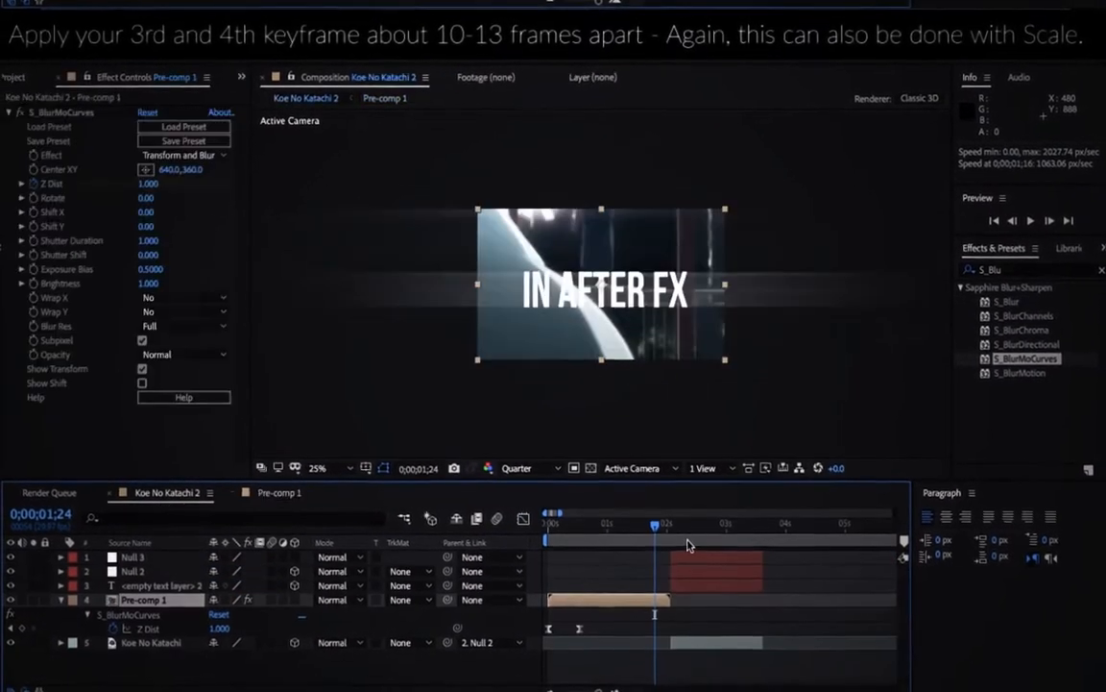
{"action": "mouse_move", "coordinate": [655, 525]}
{"action": "left_mouse_down"}
{"action": "mouse_move", "coordinate": [638, 531]}
{"action": "mouse_move", "coordinate": [661, 531]}
{"action": "left_mouse_up"}
{"action": "left_click", "coordinate": [20, 627]}
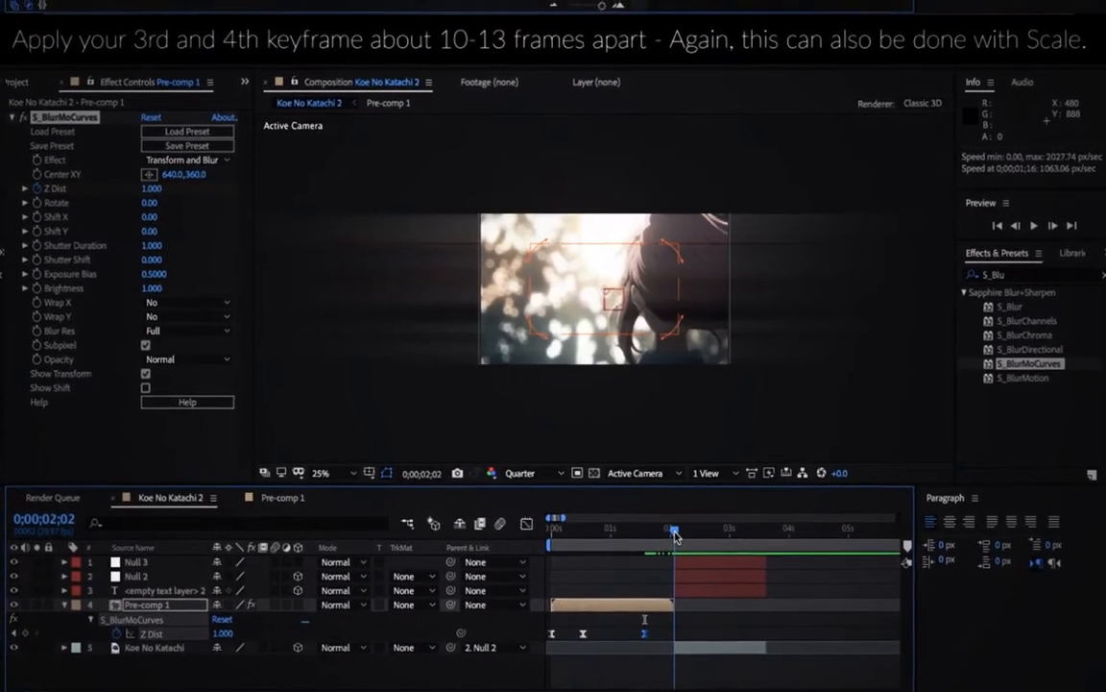
{"action": "left_click", "coordinate": [662, 603]}
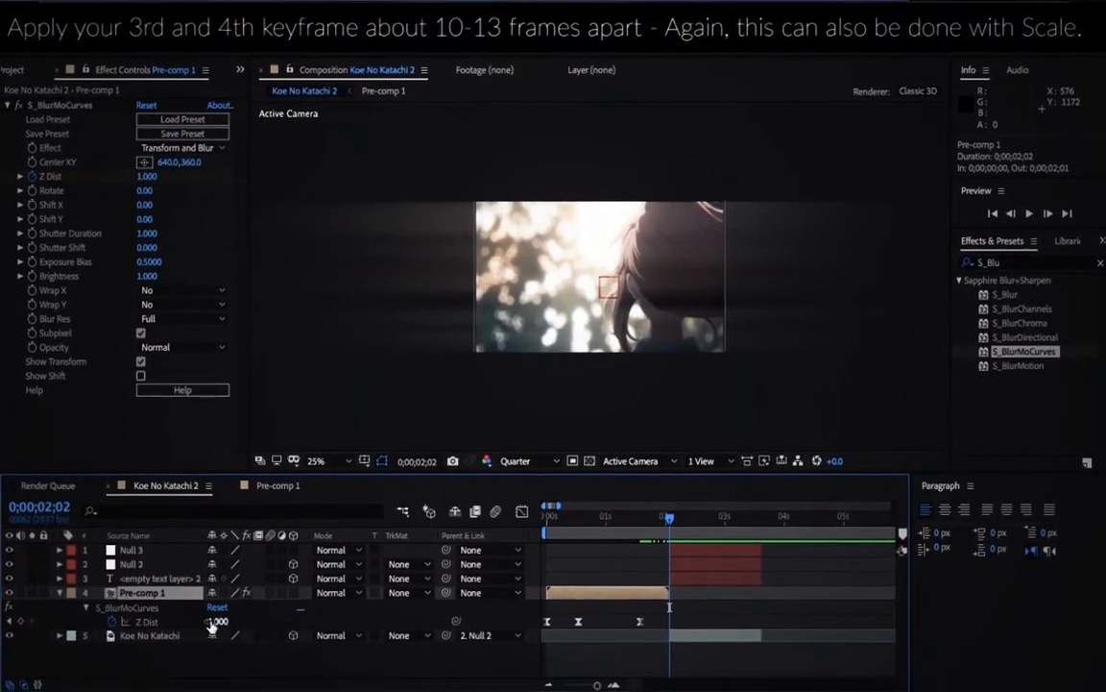
{"action": "left_click_drag", "start_coordinate": [219, 630], "coordinate": [276, 626]}
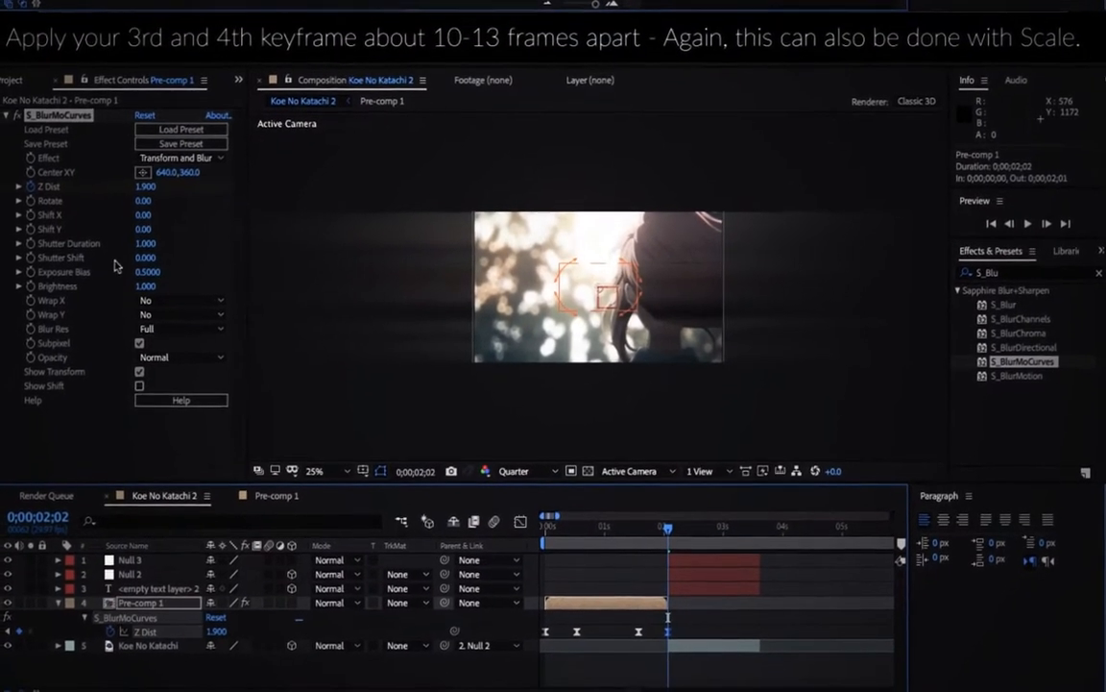
- Set both Wrap X and Wrap Y of Pre-comp 1's S_BlurMoCurves effect to Reflect
{"action": "mouse_move", "coordinate": [664, 531]}
{"action": "left_mouse_down"}
{"action": "mouse_move", "coordinate": [639, 532]}
{"action": "mouse_move", "coordinate": [664, 519]}
{"action": "left_mouse_up"}
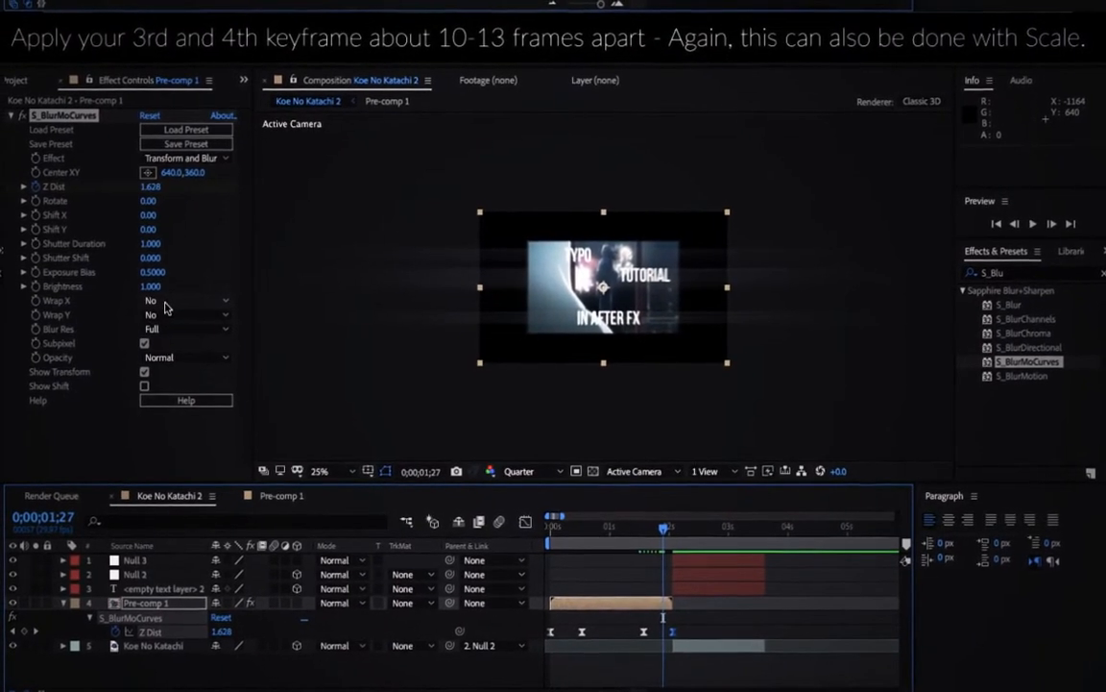
{"action": "left_click", "coordinate": [165, 302]}
{"action": "left_click", "coordinate": [168, 351]}
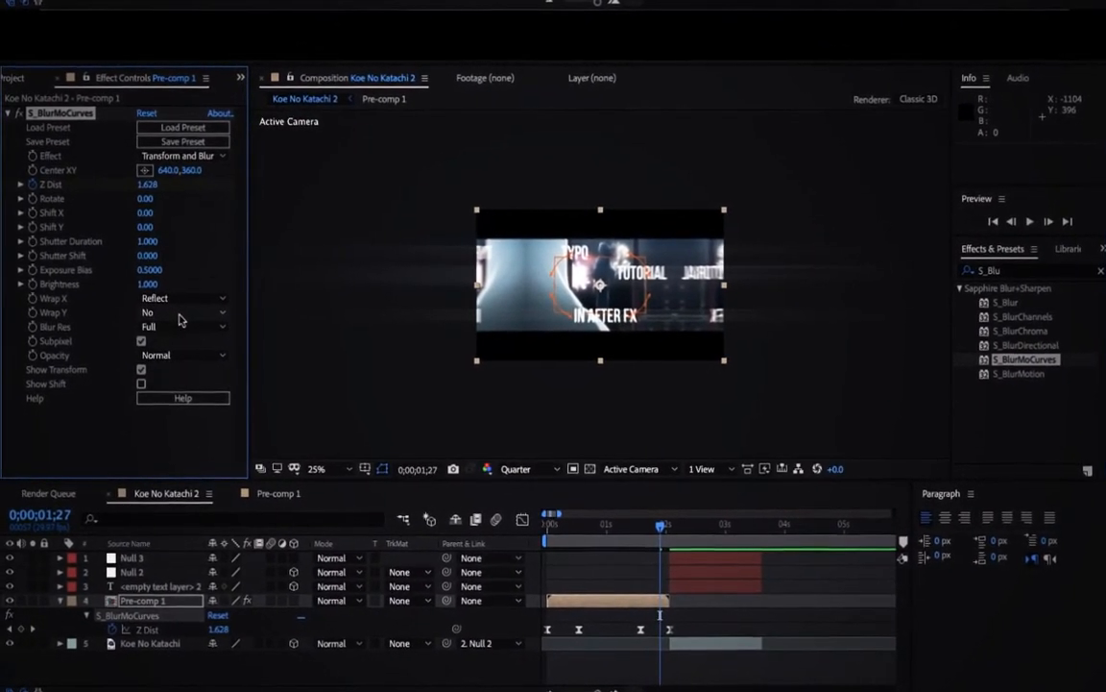
{"action": "left_click", "coordinate": [165, 360]}
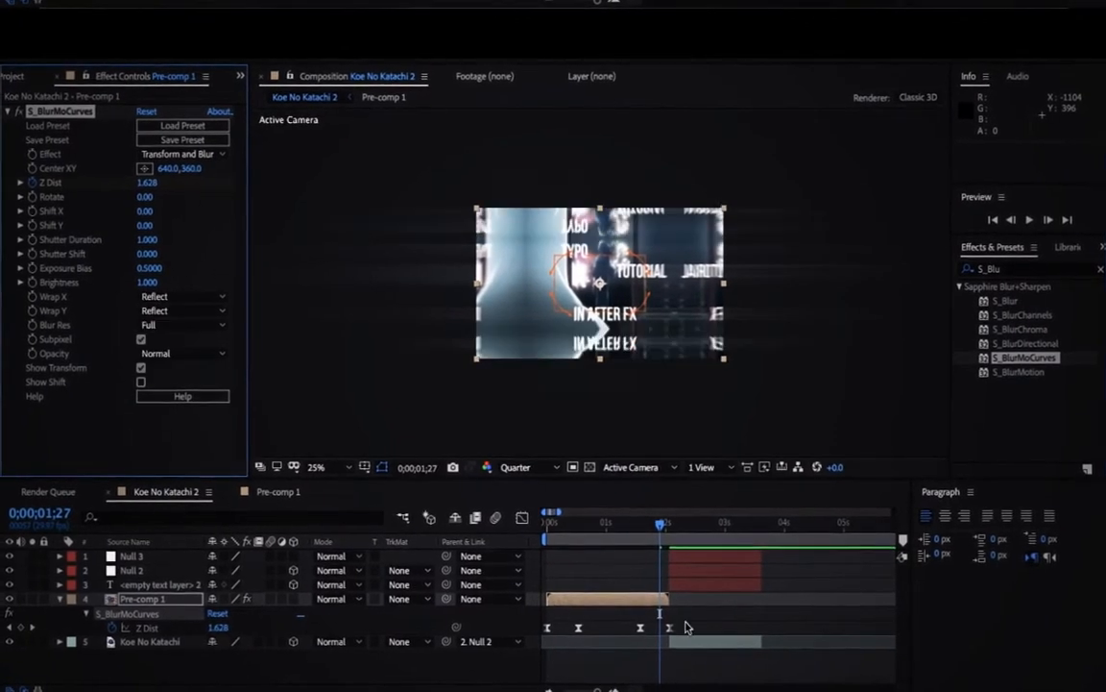
- Shape the speed curve of the last two Z Dist keyframes to accelerate sharply at the clip's end, and preview the transitions
{"action": "left_click_drag", "start_coordinate": [684, 622], "coordinate": [624, 617]}
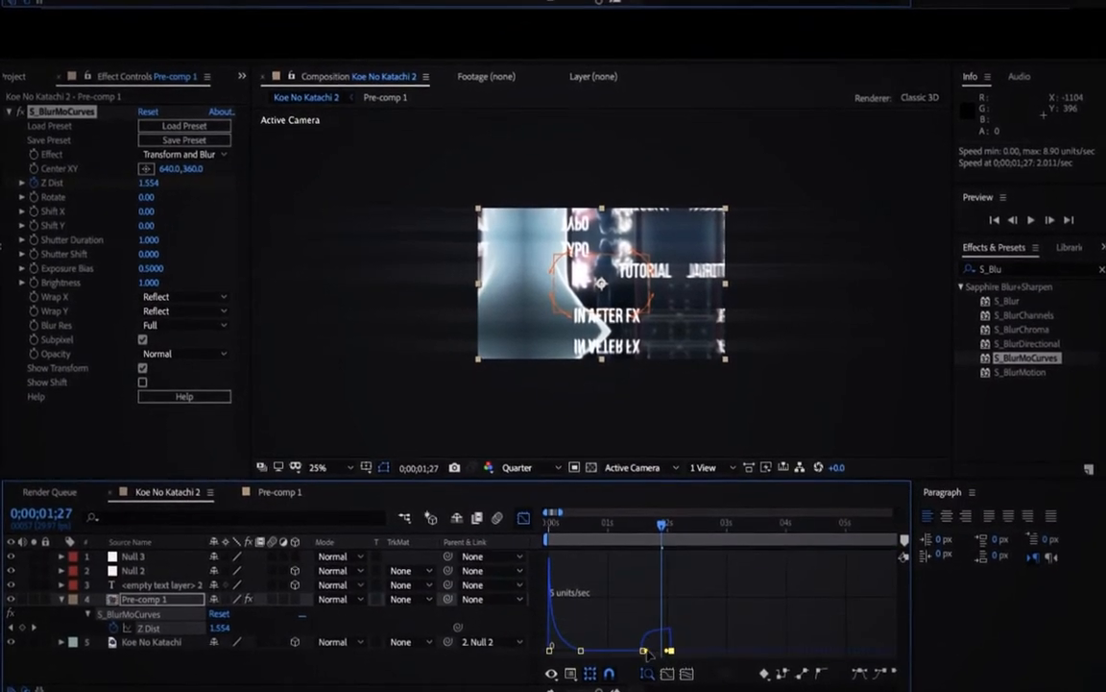
{"action": "left_click", "coordinate": [644, 652]}
{"action": "left_click_drag", "start_coordinate": [660, 657], "coordinate": [663, 654]}
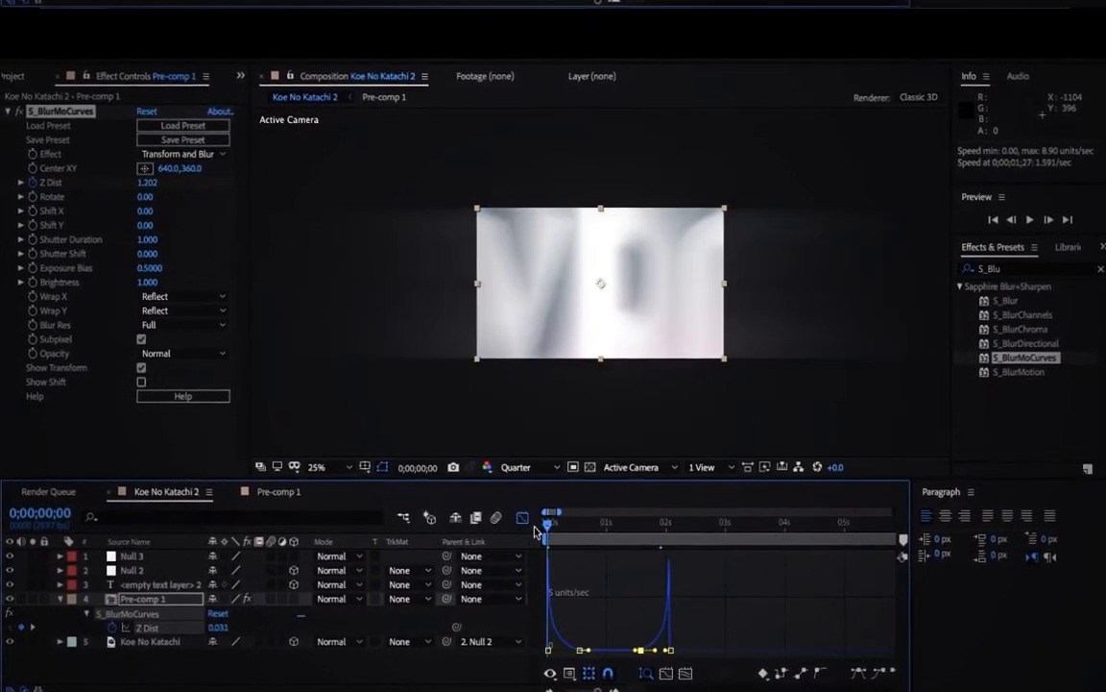
{"action": "key", "text": "space"}
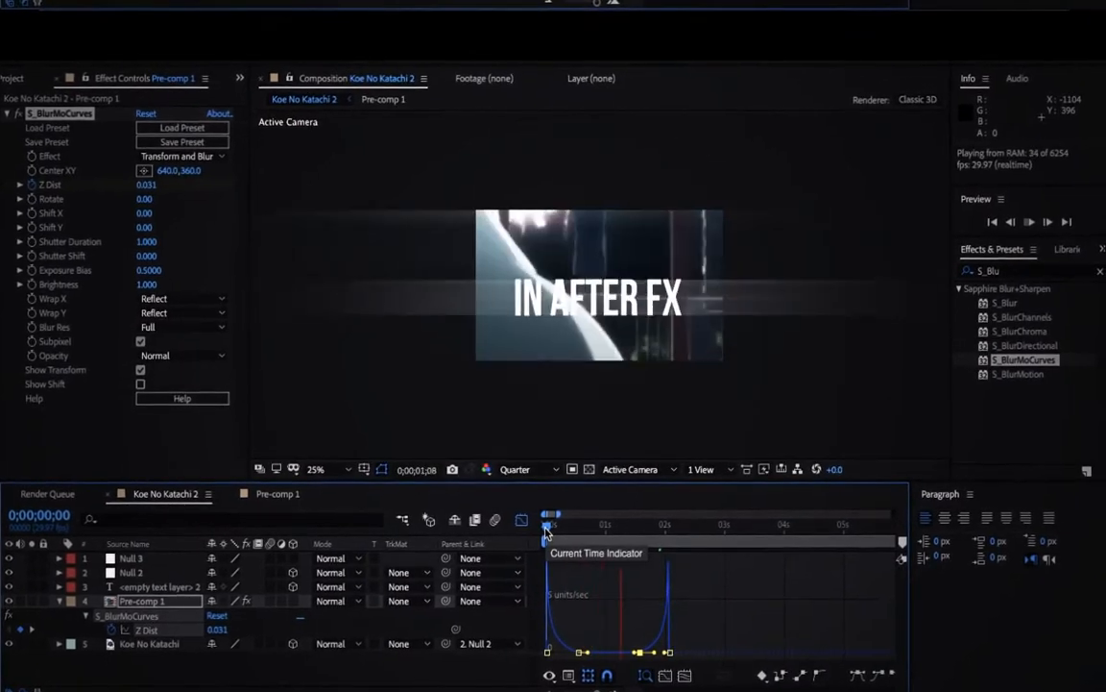
{"action": "key", "text": "space"}
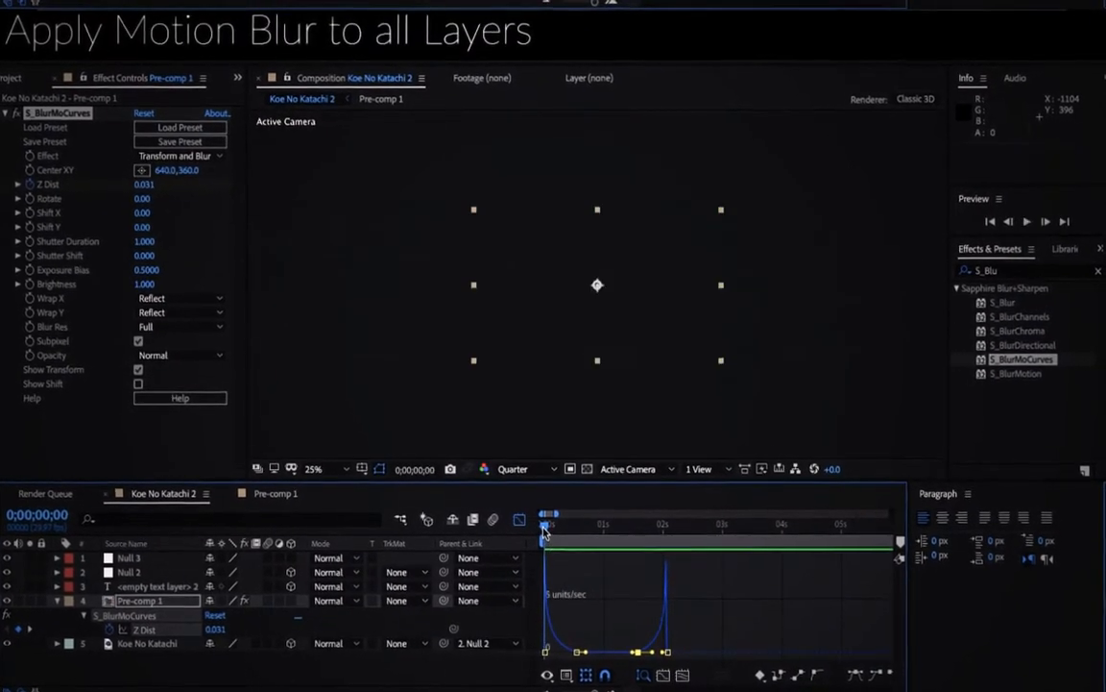
{"action": "key", "text": "space"}
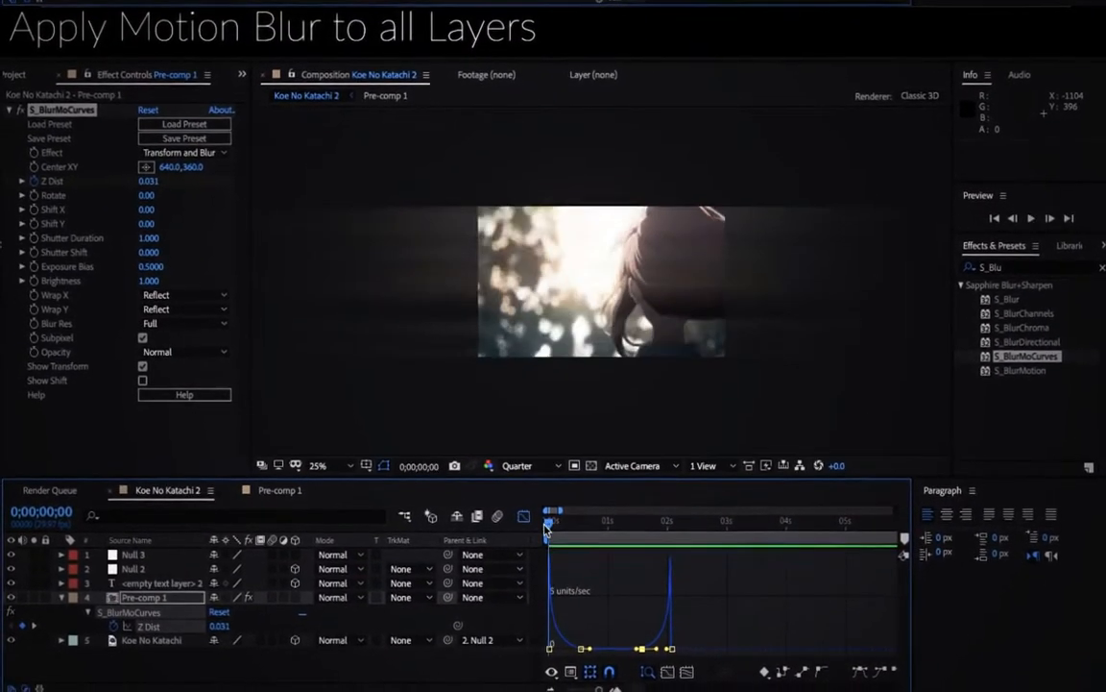
- Enable motion blur for Koe No Katachi 2 and its Pre-comp 1 layer, and open Pre-comp 1
{"action": "left_click", "coordinate": [524, 519]}
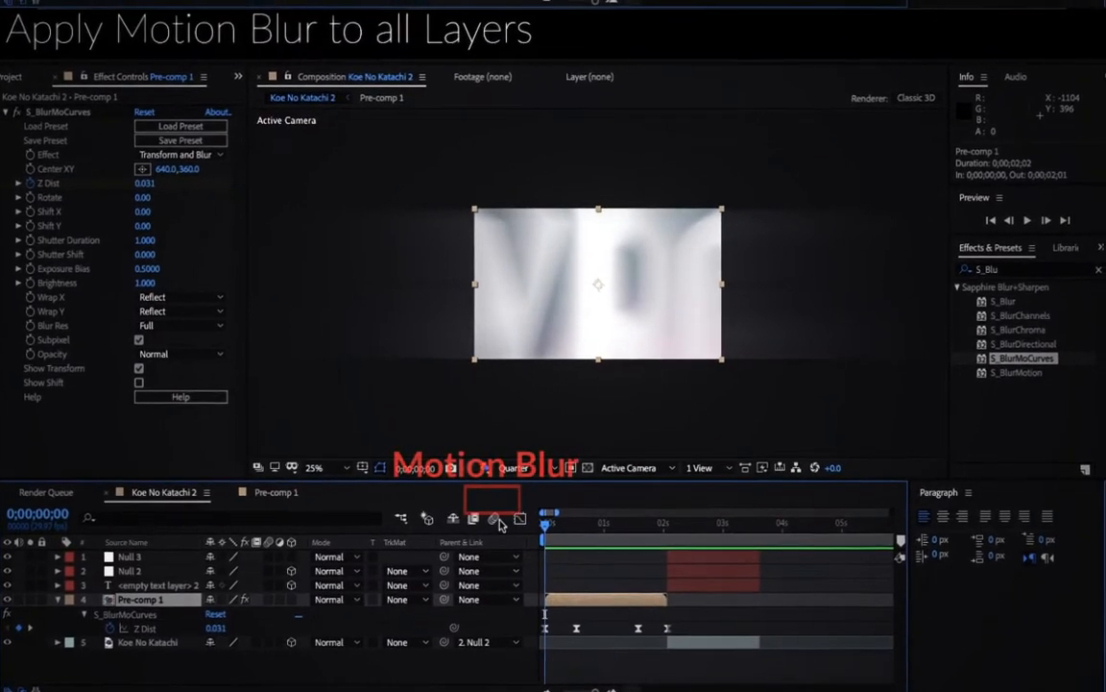
{"action": "left_click", "coordinate": [499, 517]}
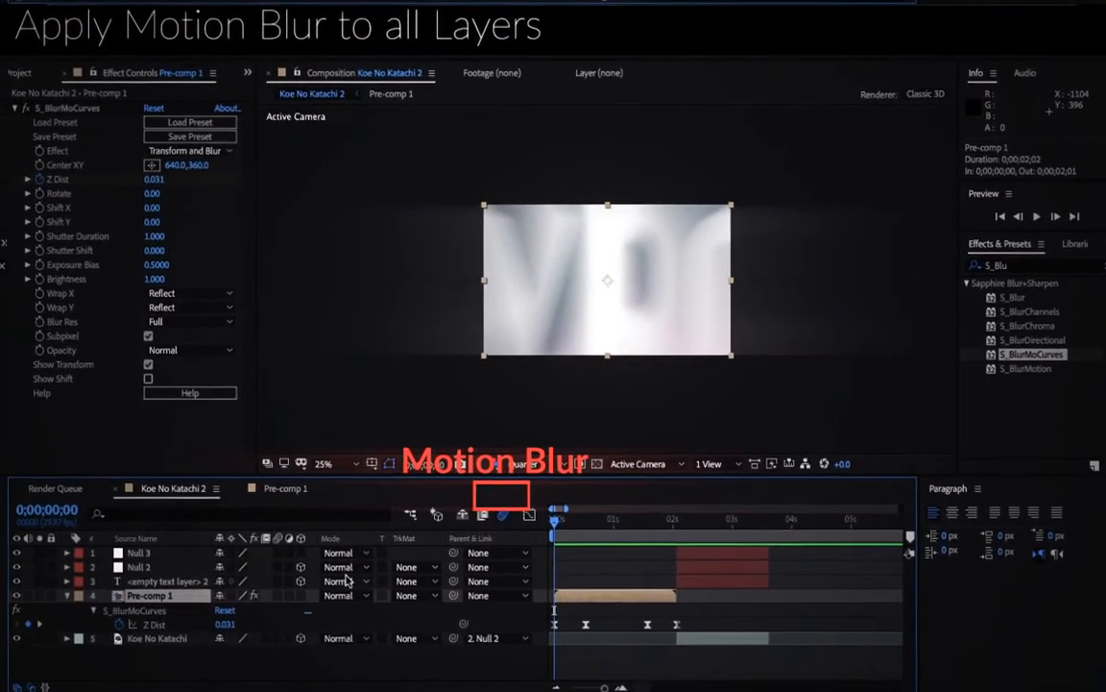
{"action": "double_click", "coordinate": [585, 596]}
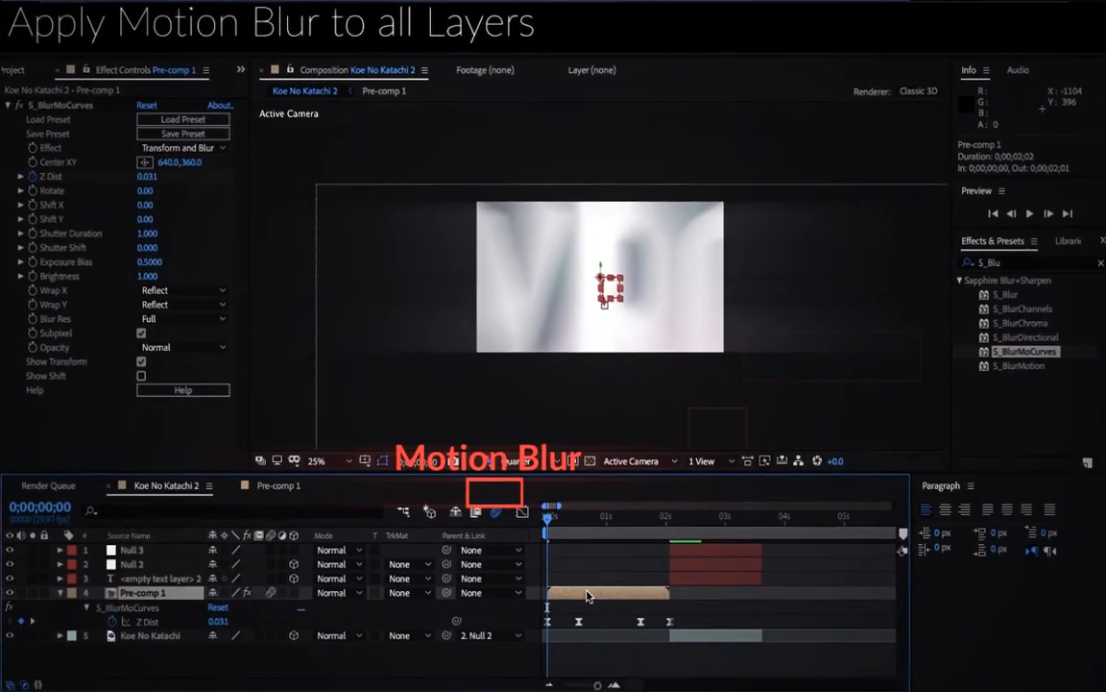
- Collapse the null layers' properties in Pre-comp 1 and turn on motion blur for its text, footage and null layers
{"action": "left_click", "coordinate": [59, 547]}
{"action": "left_click", "coordinate": [59, 562]}
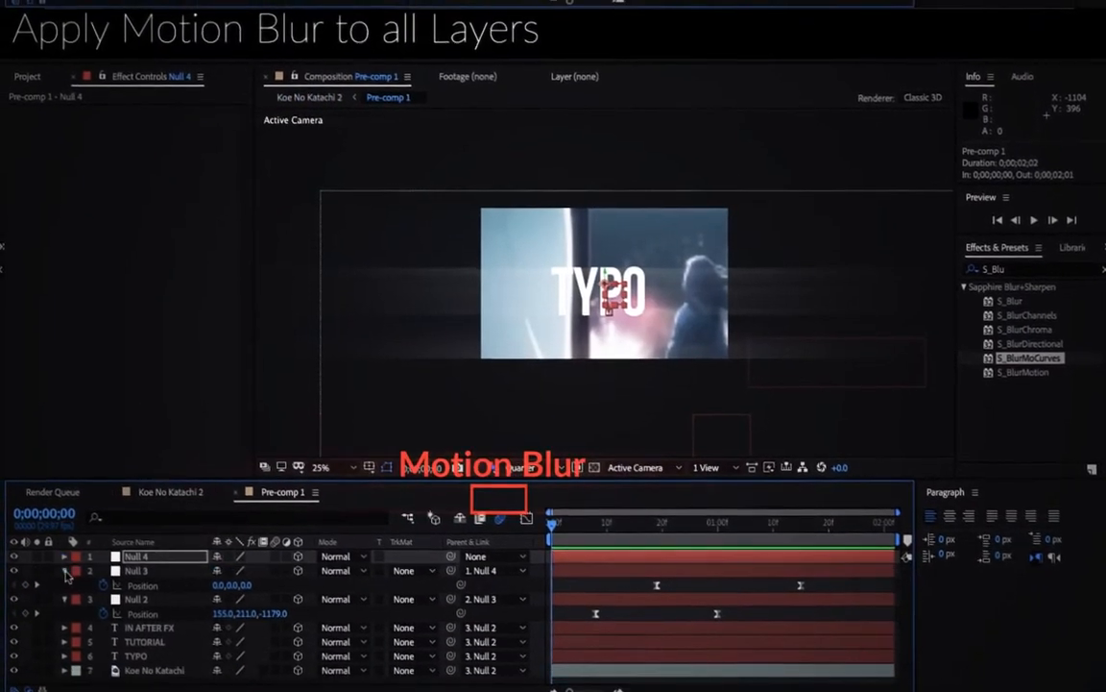
{"action": "left_click", "coordinate": [66, 585]}
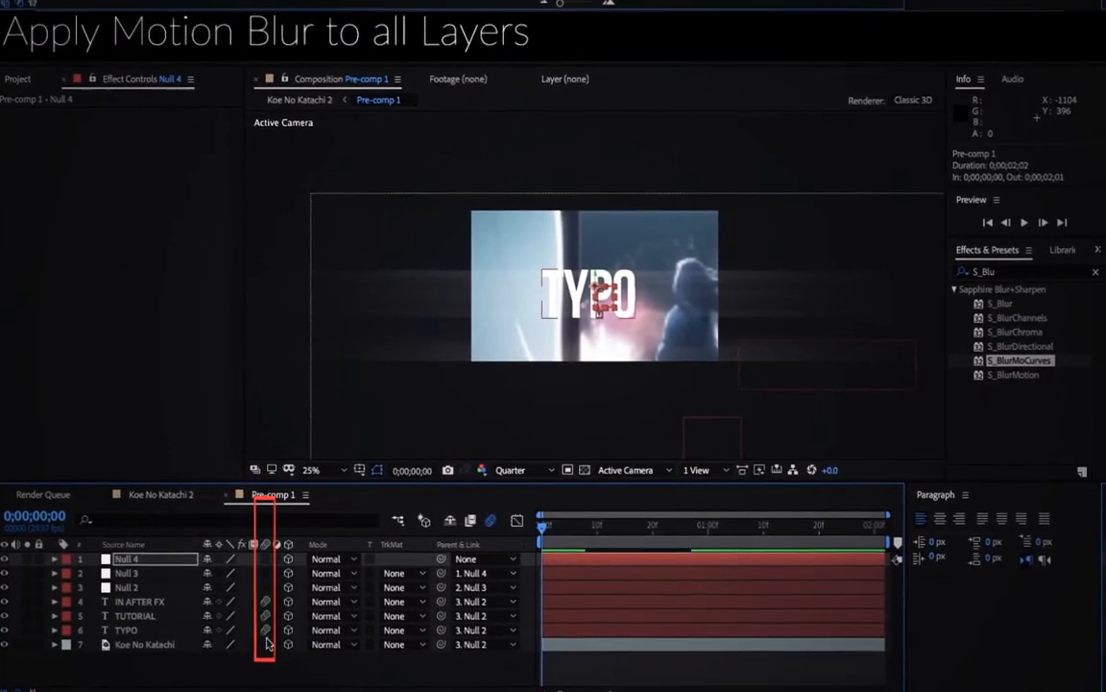
{"action": "left_click_drag", "start_coordinate": [271, 638], "coordinate": [271, 571]}
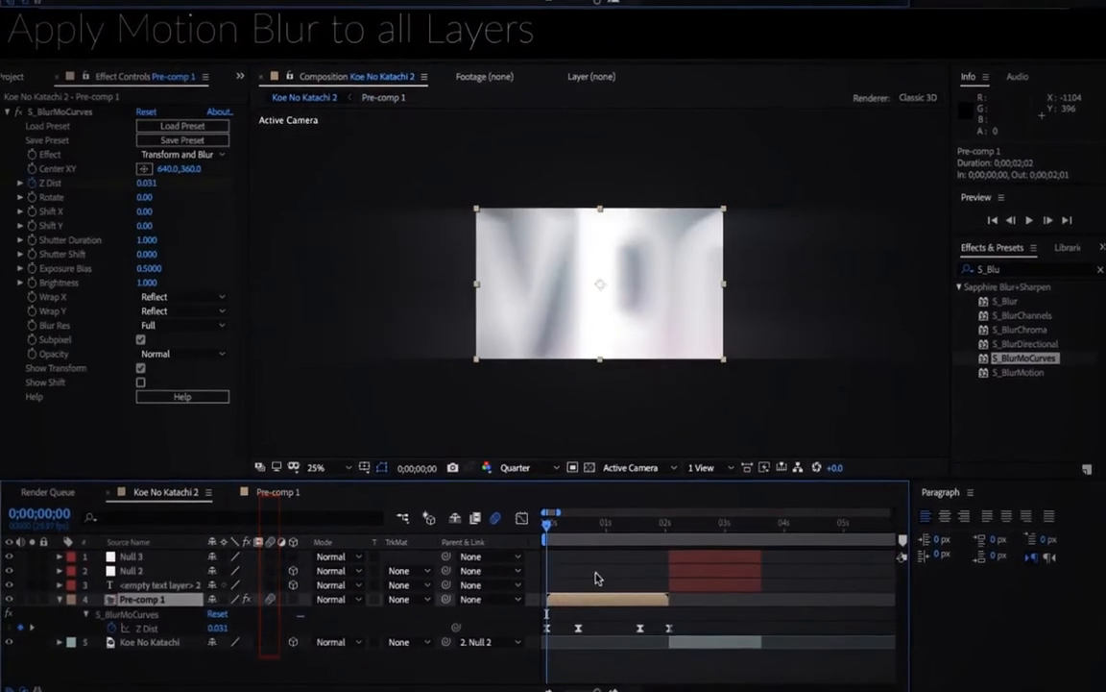
- Apply Animation Kit for Text's Demo Presets IN preset 31 to the TYPO layer in Pre-comp 1, with OUT disabled
{"action": "key", "text": "space"}
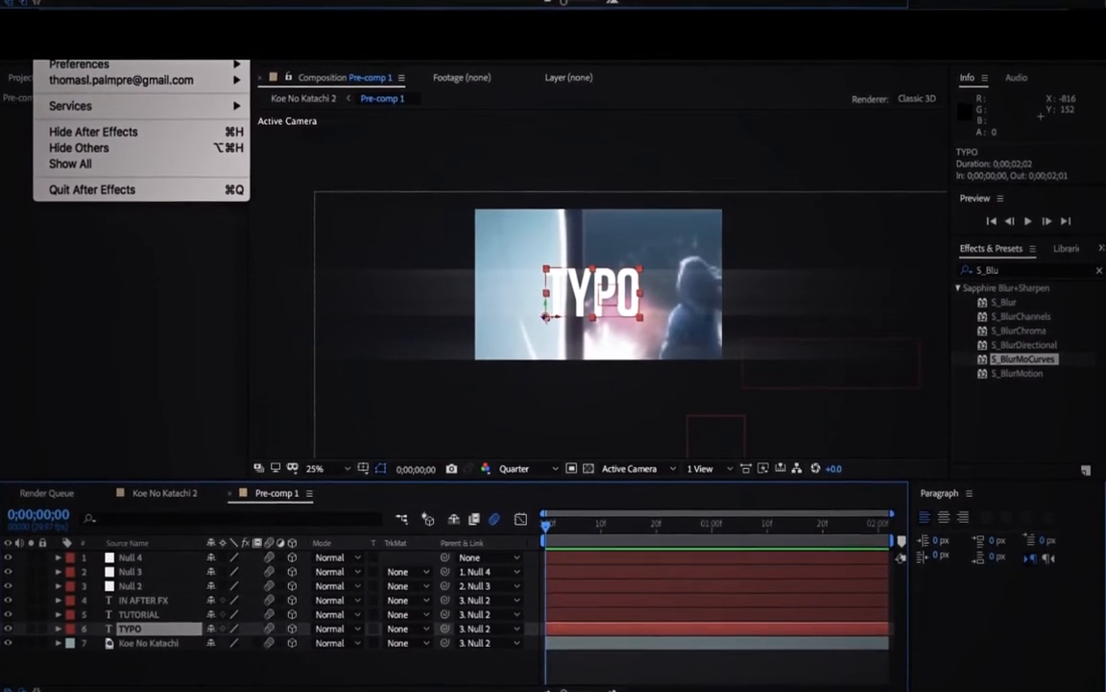
{"action": "mouse_move", "coordinate": [94, 63]}
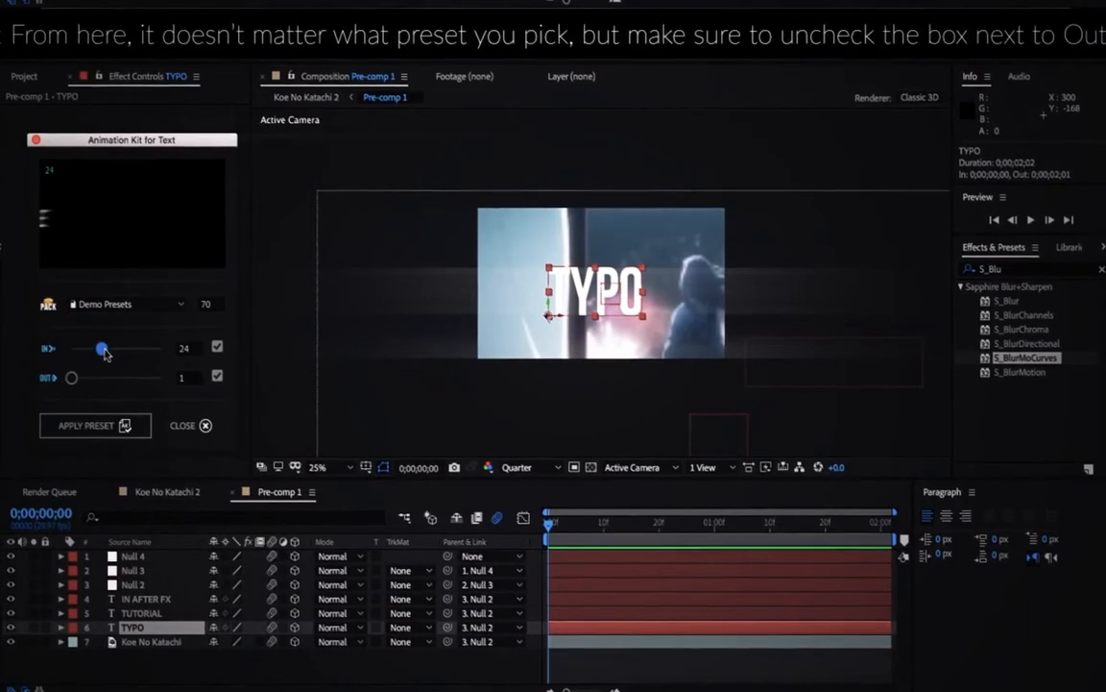
{"action": "left_click_drag", "start_coordinate": [105, 352], "coordinate": [111, 356]}
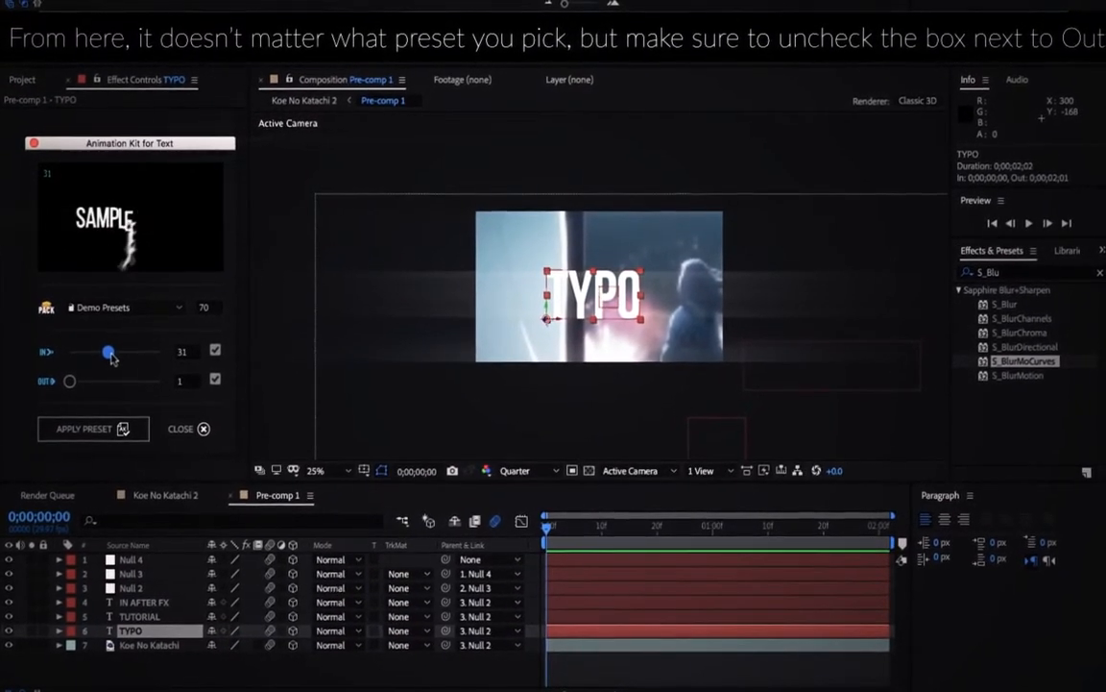
{"action": "left_click", "coordinate": [215, 380]}
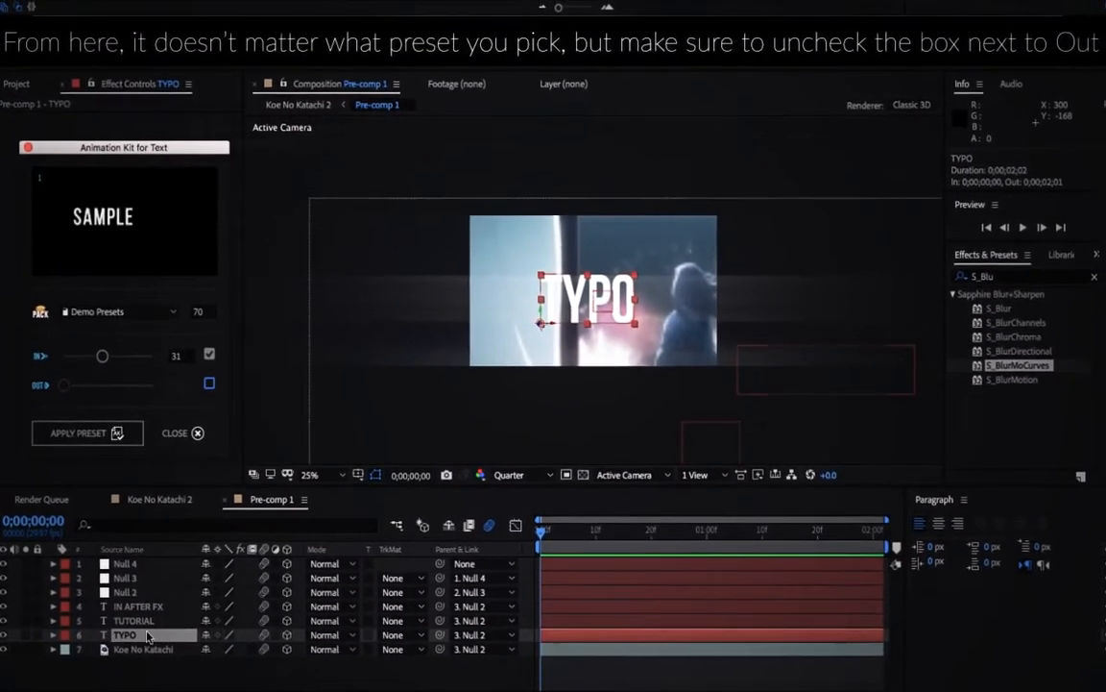
{"action": "left_click", "coordinate": [75, 431]}
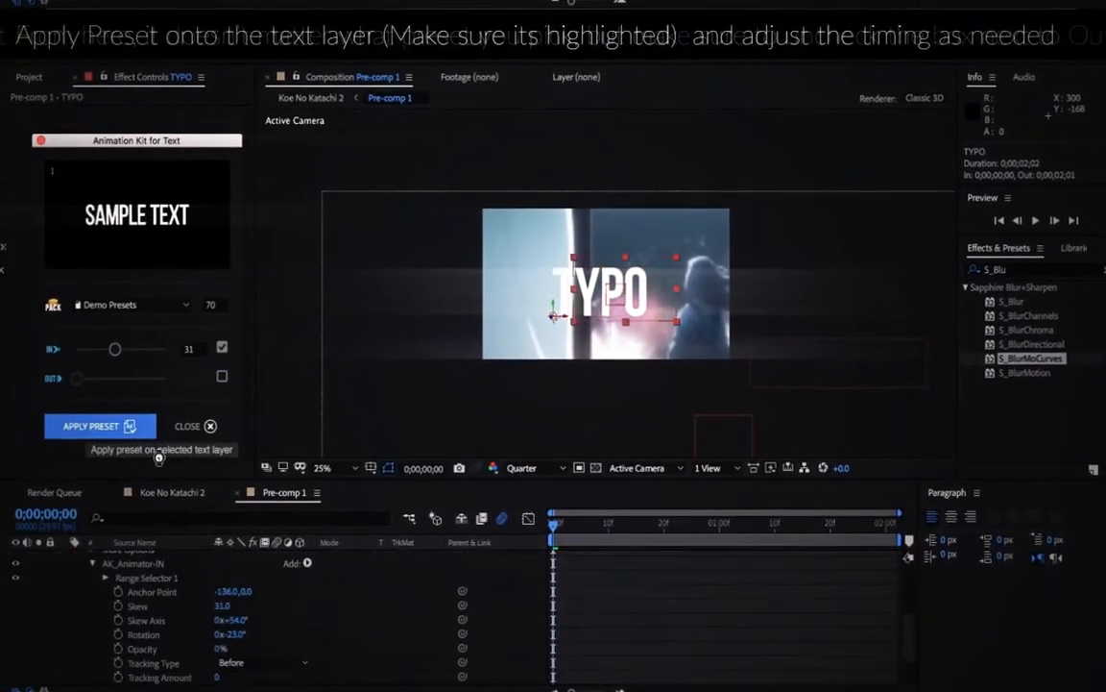
{"action": "key", "text": "u"}
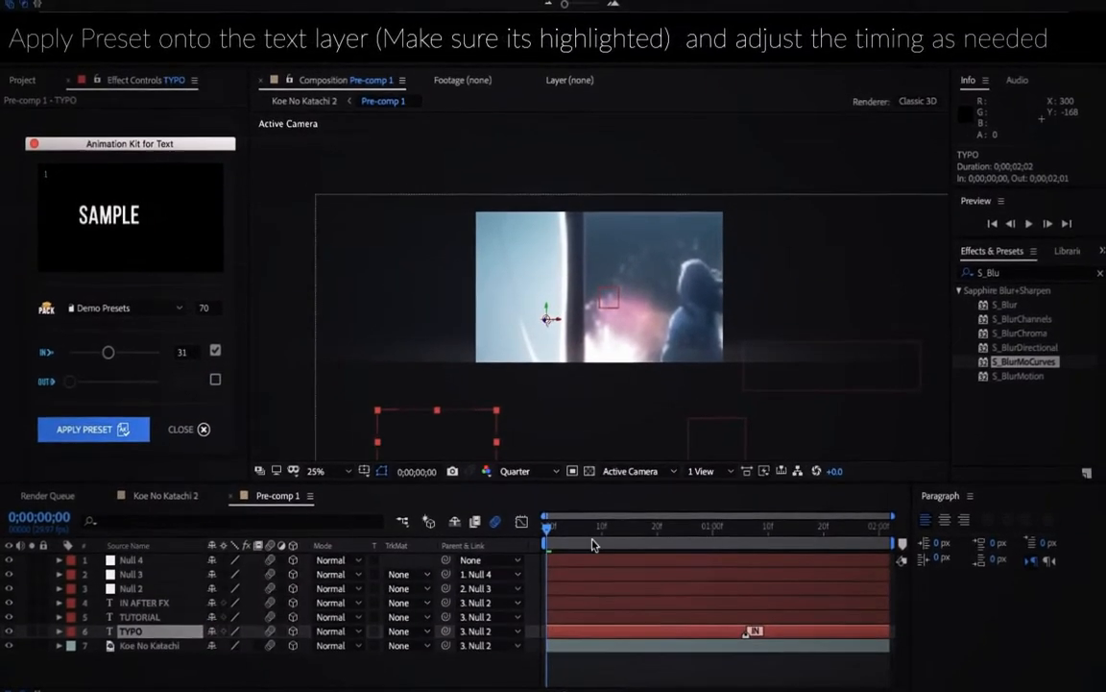
- Slide the TYPO layer's IN marker to 0;00;00;20 and preview the text animation from the start
{"action": "left_click_drag", "start_coordinate": [581, 525], "coordinate": [612, 525]}
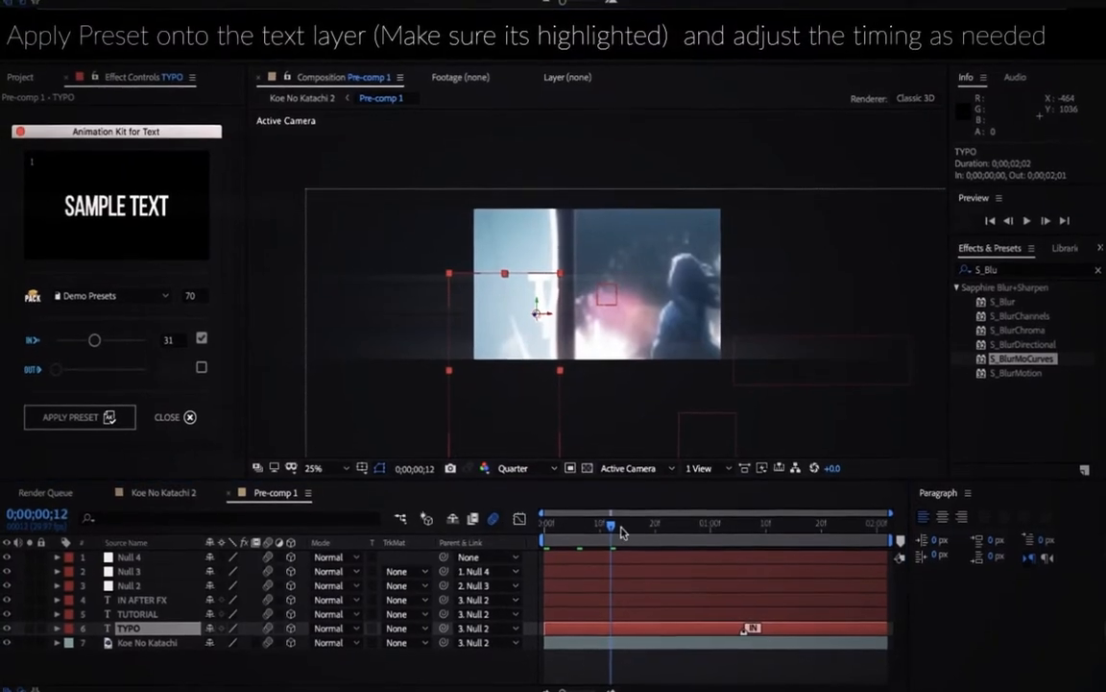
{"action": "left_click_drag", "start_coordinate": [609, 524], "coordinate": [650, 526]}
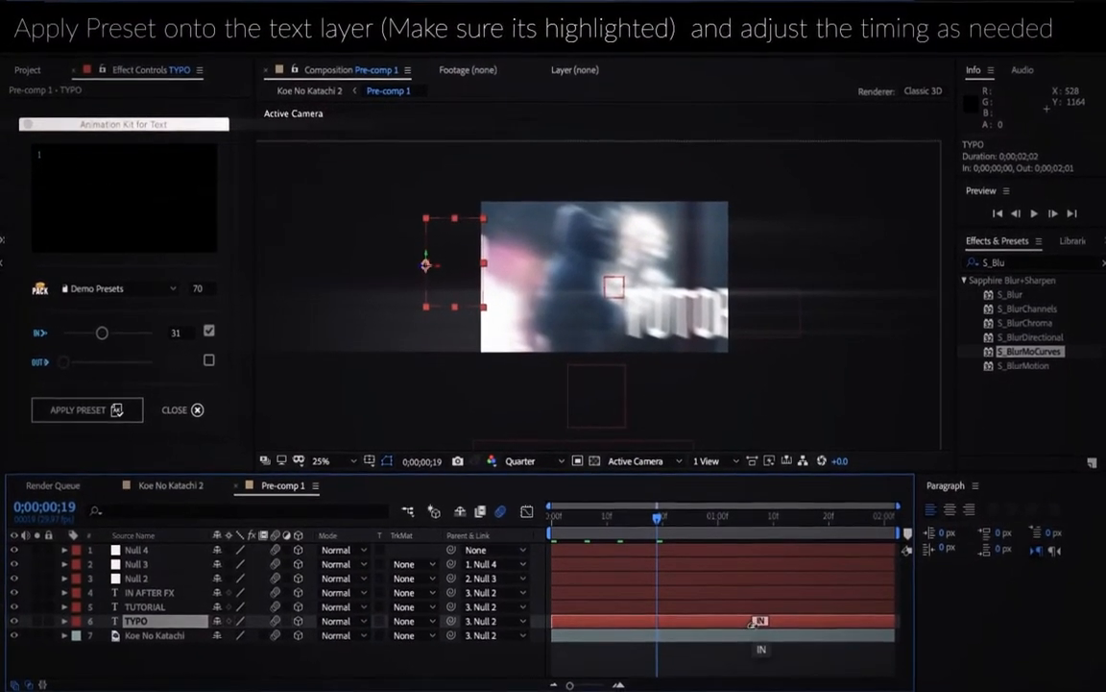
{"action": "left_click_drag", "start_coordinate": [755, 625], "coordinate": [656, 630]}
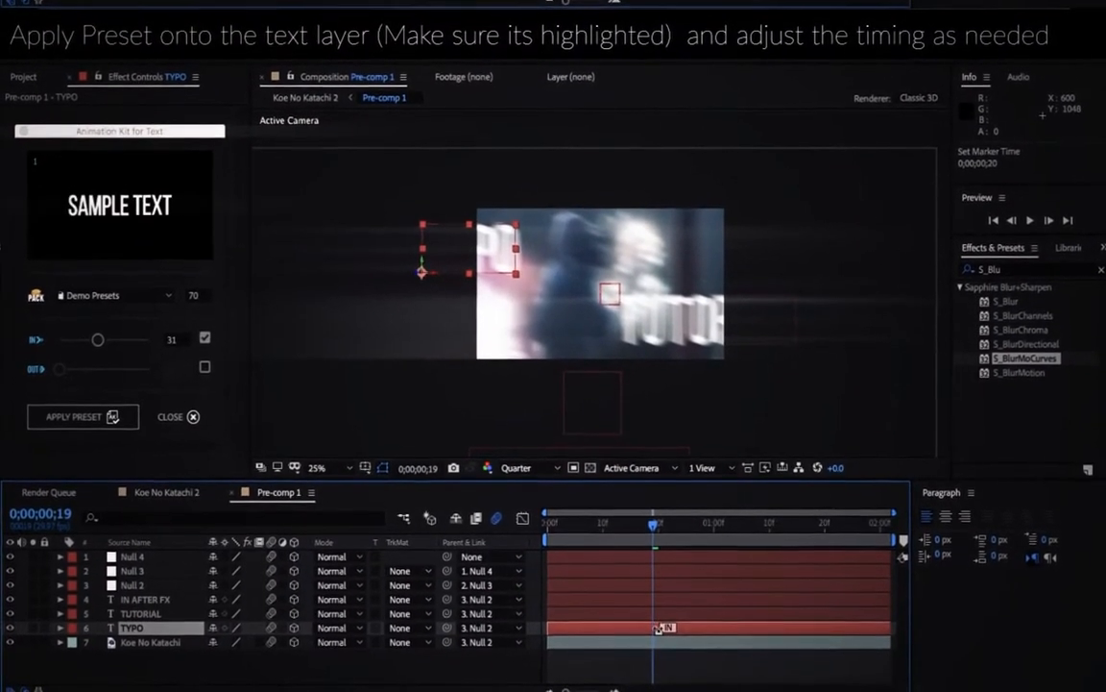
{"action": "left_click", "coordinate": [544, 523]}
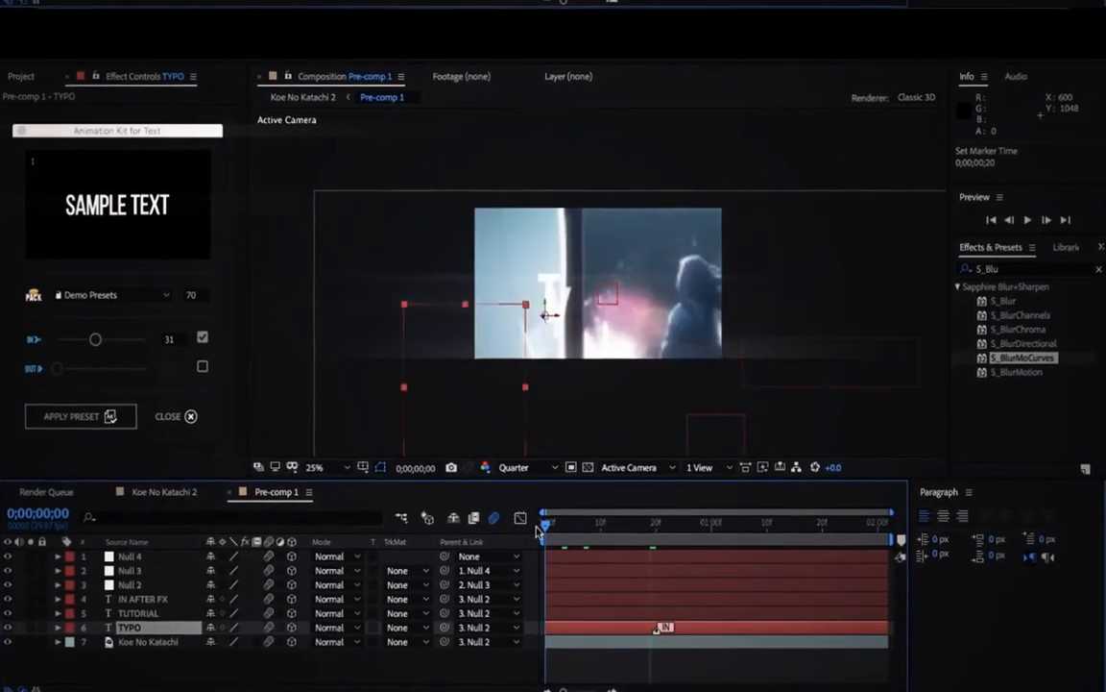
{"action": "scroll", "coordinate": [486, 313], "scroll_direction": "up", "scroll_amount": 2}
{"action": "mouse_move", "coordinate": [540, 534]}
{"action": "left_mouse_down"}
{"action": "mouse_move", "coordinate": [603, 534]}
{"action": "mouse_move", "coordinate": [549, 534]}
{"action": "left_mouse_up"}
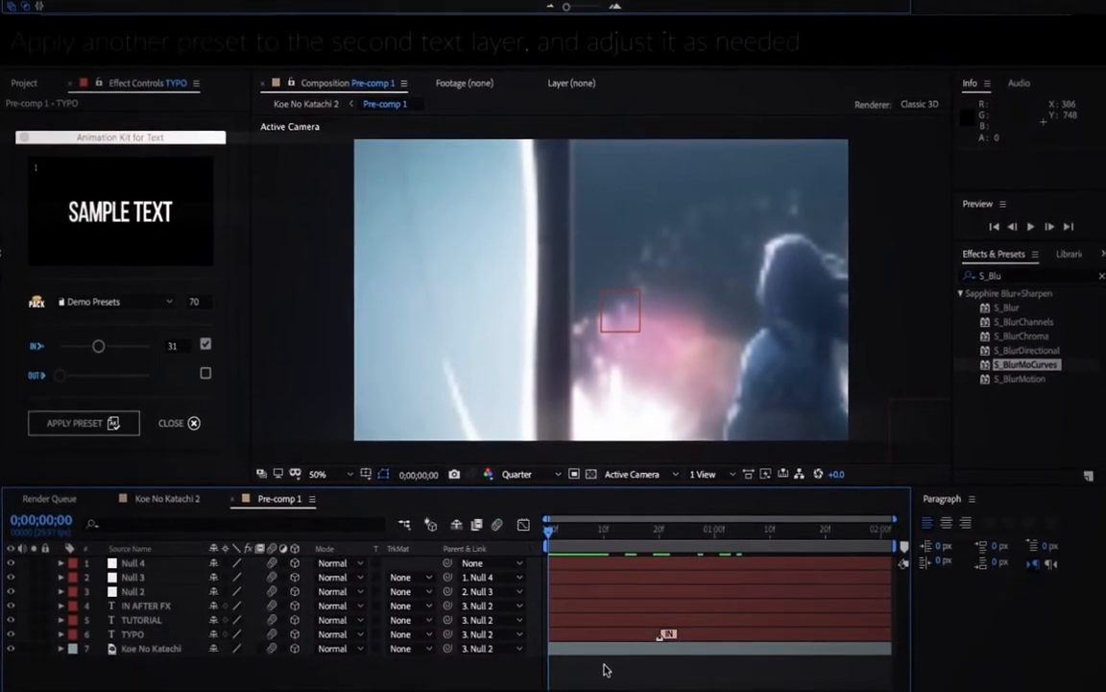
{"action": "key", "text": "space"}
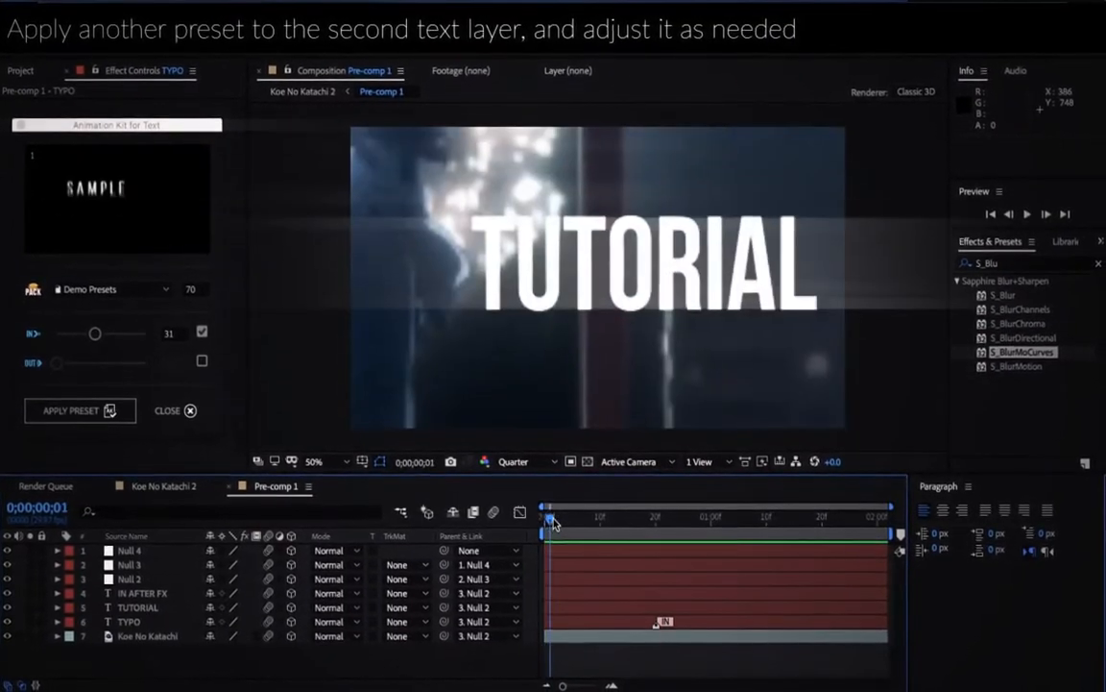
- At 0;00;00;24, apply Demo Presets IN preset 36 to the TUTORIAL text layer
{"action": "left_click_drag", "start_coordinate": [551, 524], "coordinate": [682, 501]}
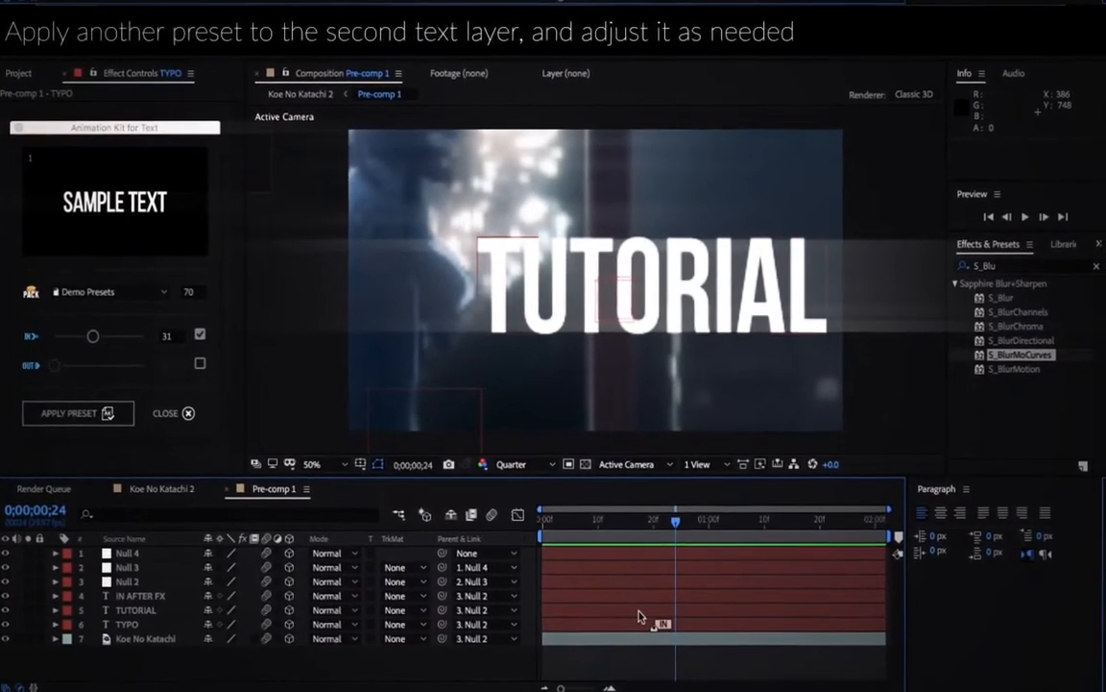
{"action": "left_click", "coordinate": [142, 615]}
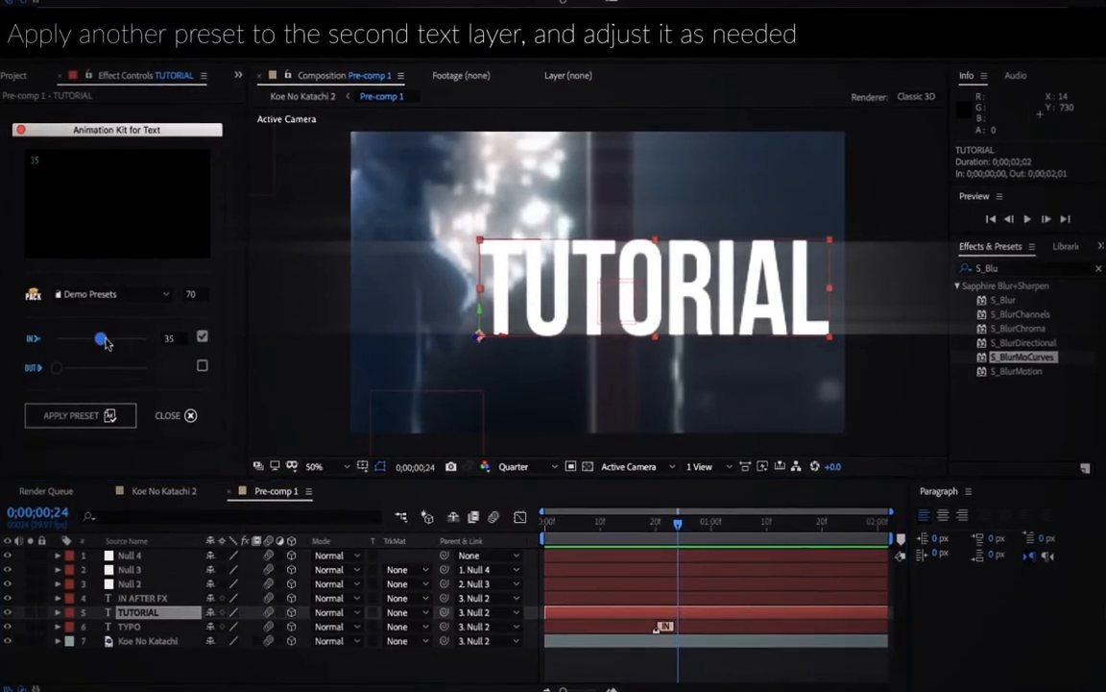
{"action": "left_click_drag", "start_coordinate": [100, 342], "coordinate": [107, 344]}
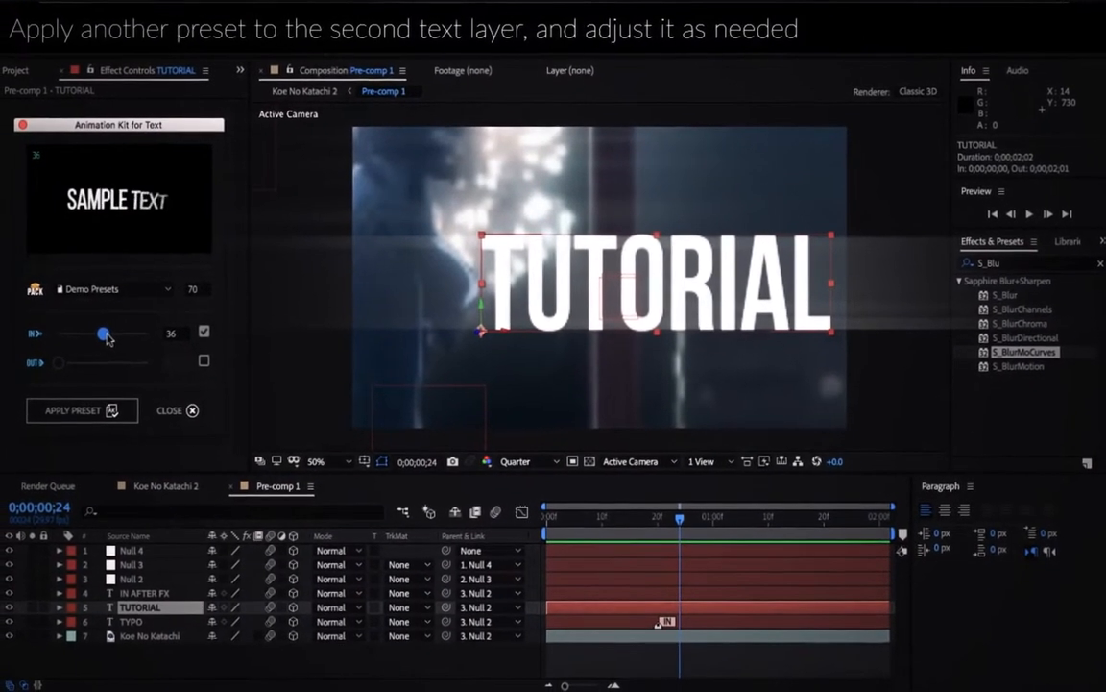
{"action": "left_click", "coordinate": [62, 422]}
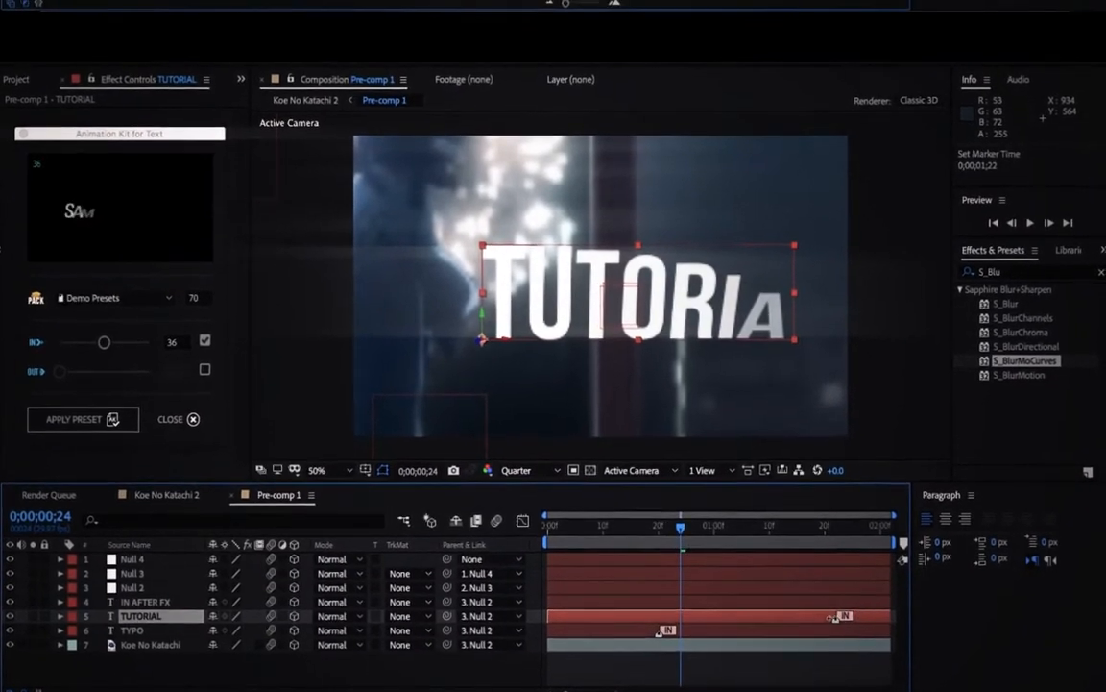
- Retime the TUTORIAL layer's animation by sliding its IN marker to about 0;00;01;10, checking the motion along the timeline
{"action": "left_click_drag", "start_coordinate": [841, 610], "coordinate": [678, 611]}
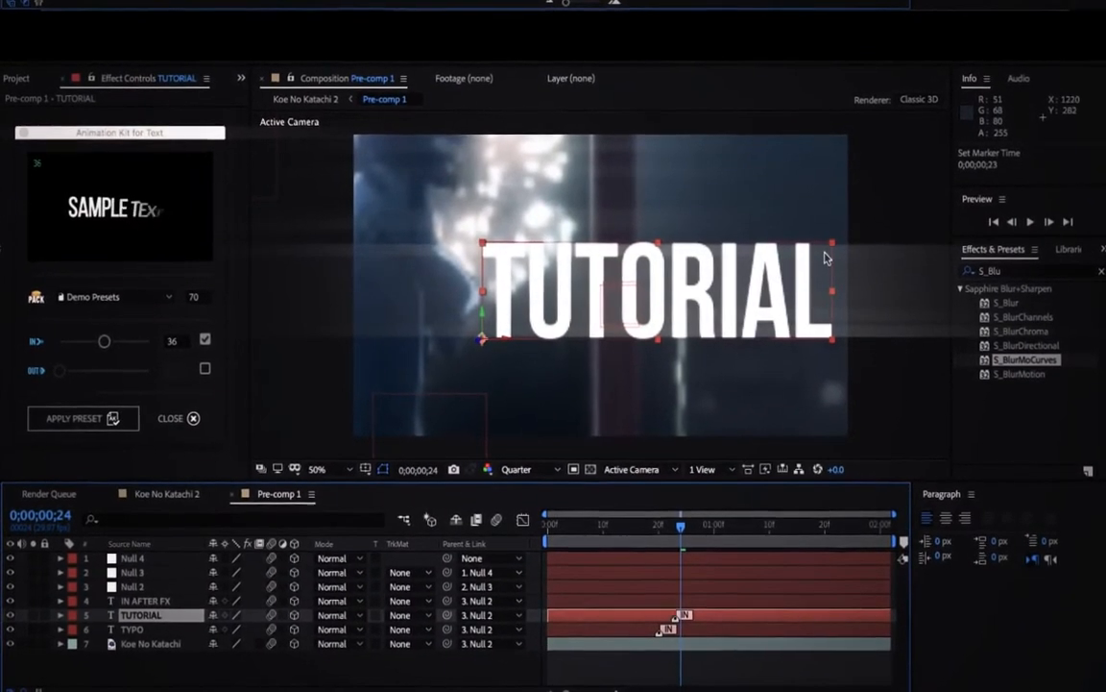
{"action": "left_click", "coordinate": [711, 528]}
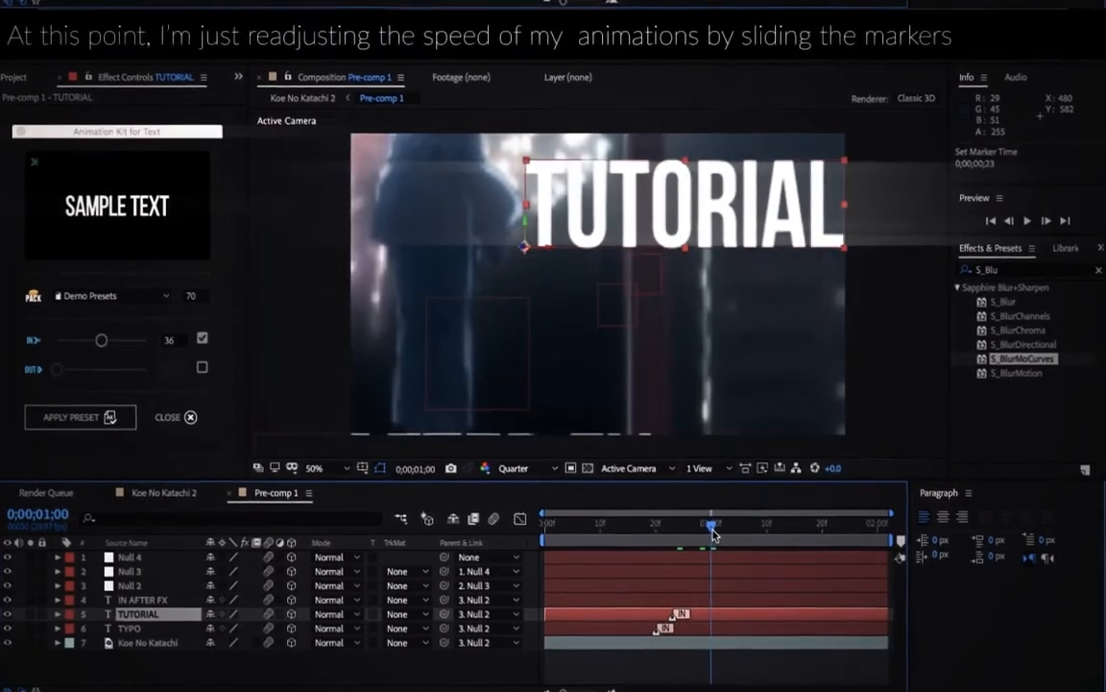
{"action": "mouse_move", "coordinate": [713, 531]}
{"action": "left_mouse_down"}
{"action": "mouse_move", "coordinate": [736, 529]}
{"action": "mouse_move", "coordinate": [723, 536]}
{"action": "left_mouse_up"}
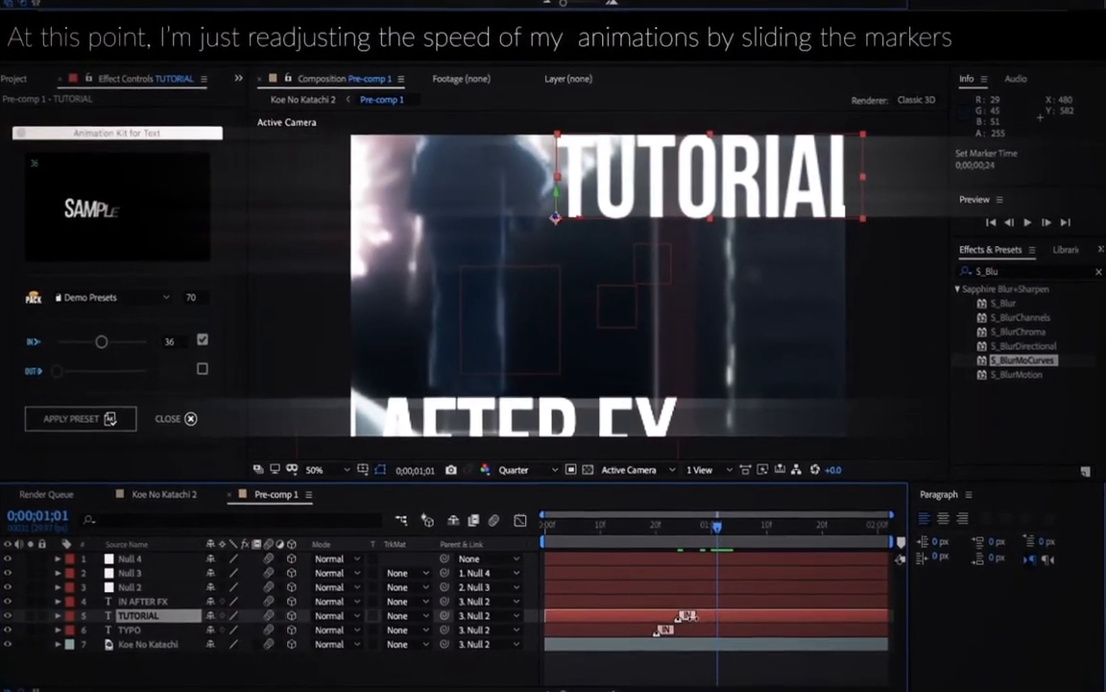
{"action": "left_click_drag", "start_coordinate": [676, 619], "coordinate": [739, 617]}
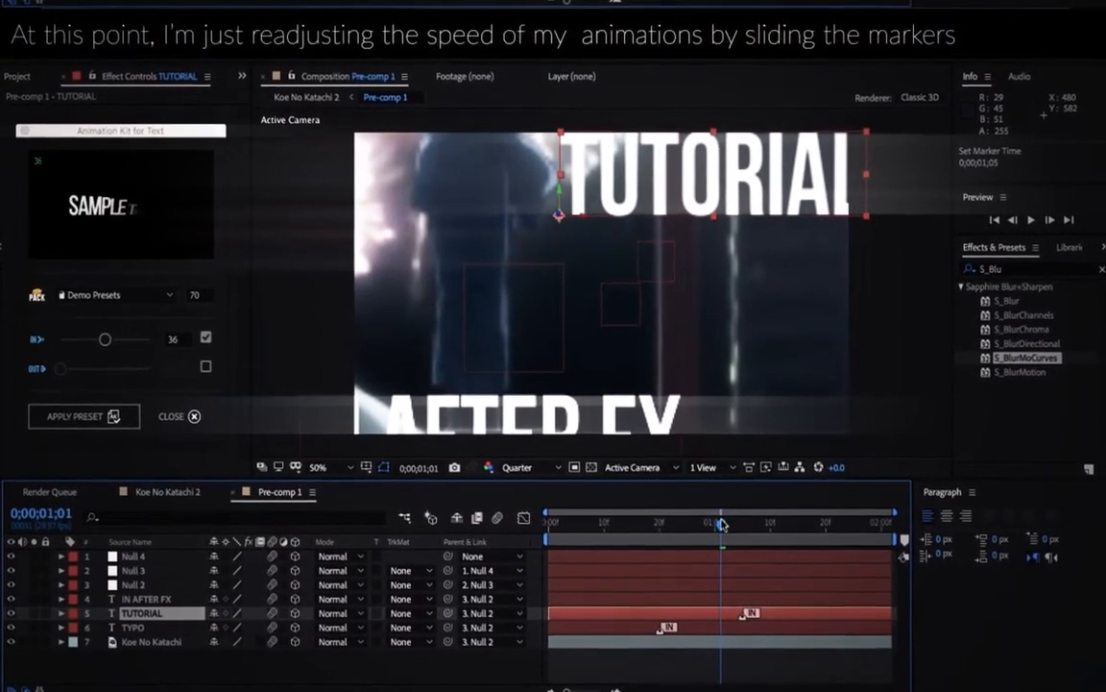
{"action": "mouse_move", "coordinate": [721, 524]}
{"action": "left_mouse_down"}
{"action": "mouse_move", "coordinate": [640, 536]}
{"action": "mouse_move", "coordinate": [703, 544]}
{"action": "mouse_move", "coordinate": [737, 526]}
{"action": "left_mouse_up"}
{"action": "left_click_drag", "start_coordinate": [748, 527], "coordinate": [756, 528]}
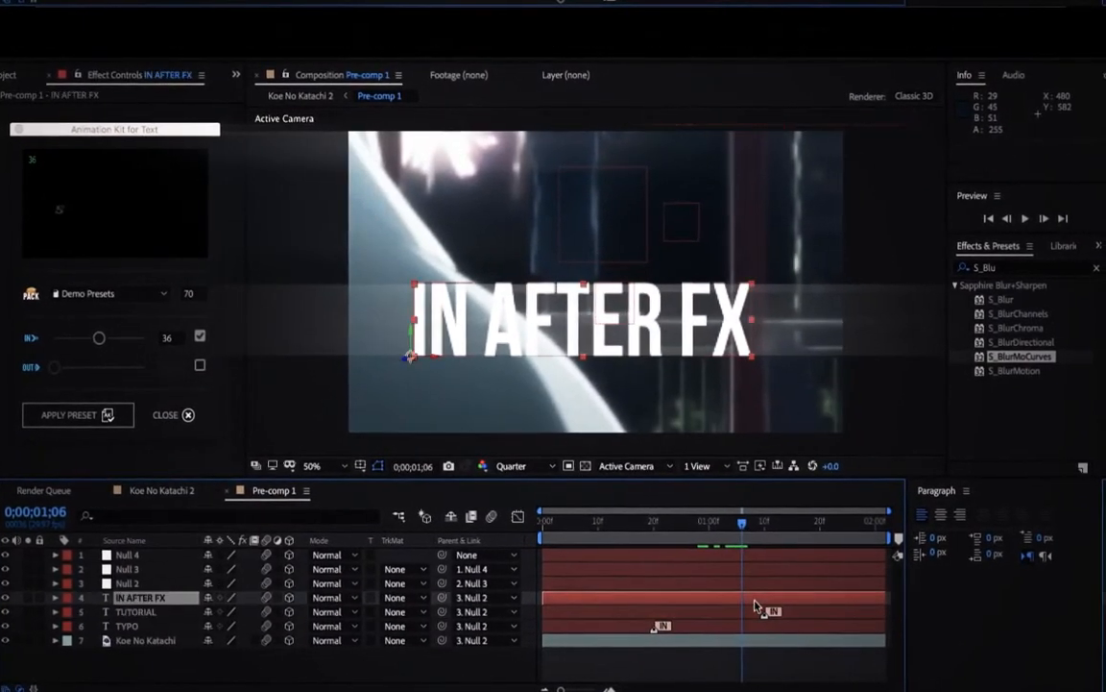
- Apply IN preset 36 to the IN AFTER FX layer, slide its IN marker to 0;00;01;29, and close the preset dialog
{"action": "left_click", "coordinate": [755, 607]}
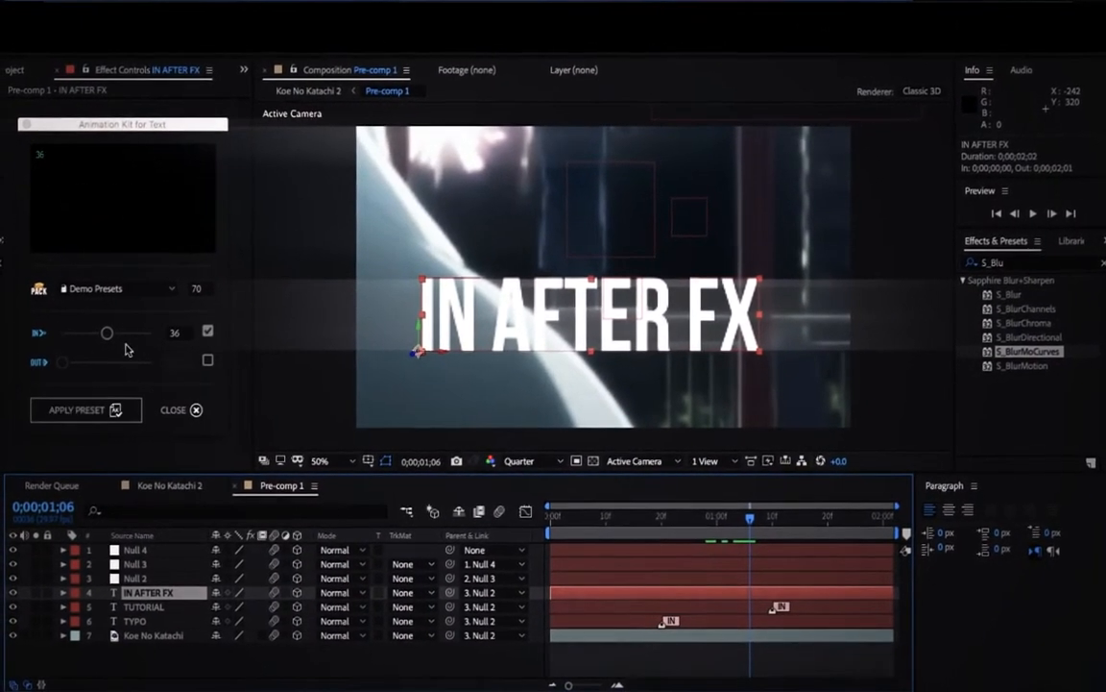
{"action": "left_click", "coordinate": [96, 413]}
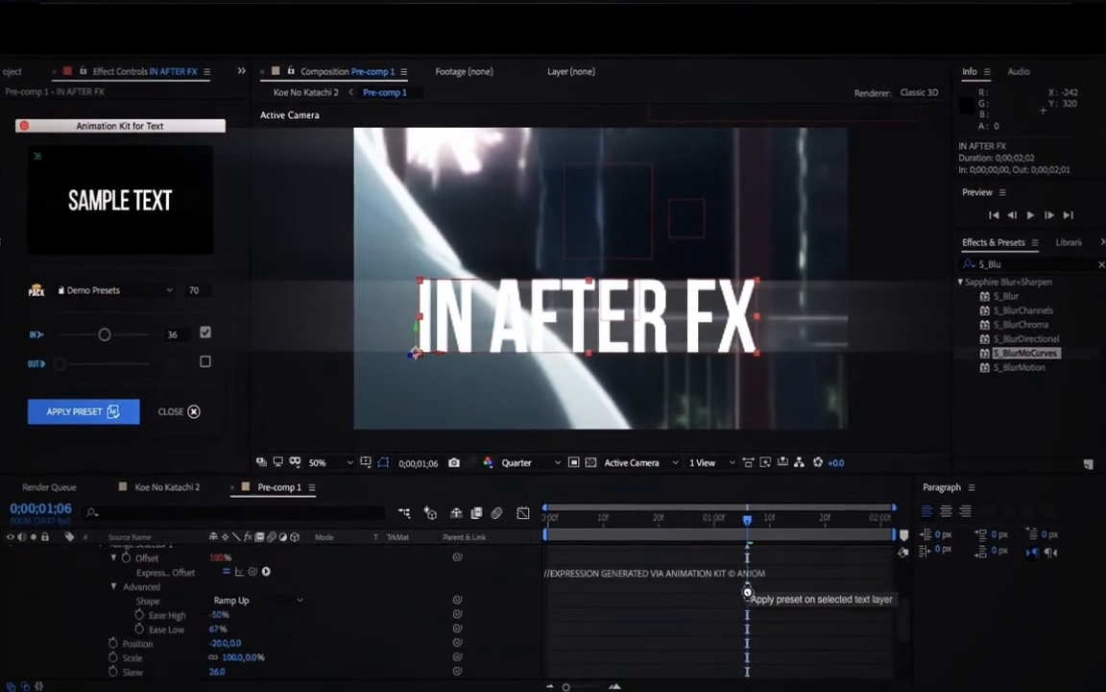
{"action": "left_click_drag", "start_coordinate": [754, 592], "coordinate": [837, 591]}
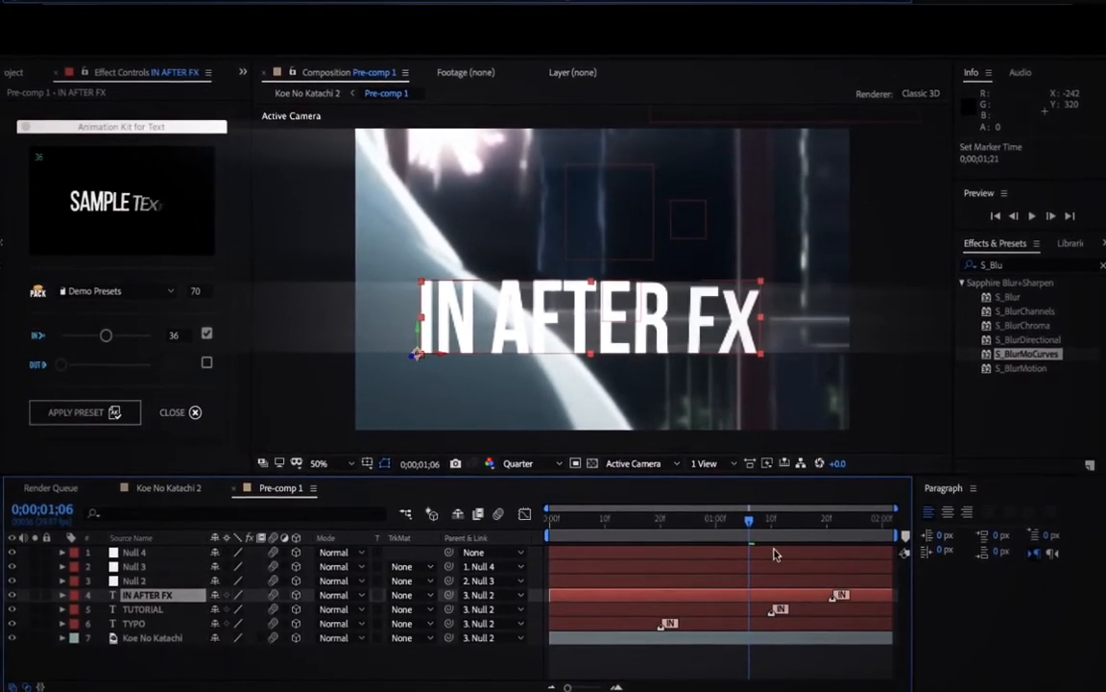
{"action": "left_click", "coordinate": [692, 521]}
{"action": "left_click_drag", "start_coordinate": [692, 526], "coordinate": [548, 530]}
{"action": "left_click", "coordinate": [144, 131]}
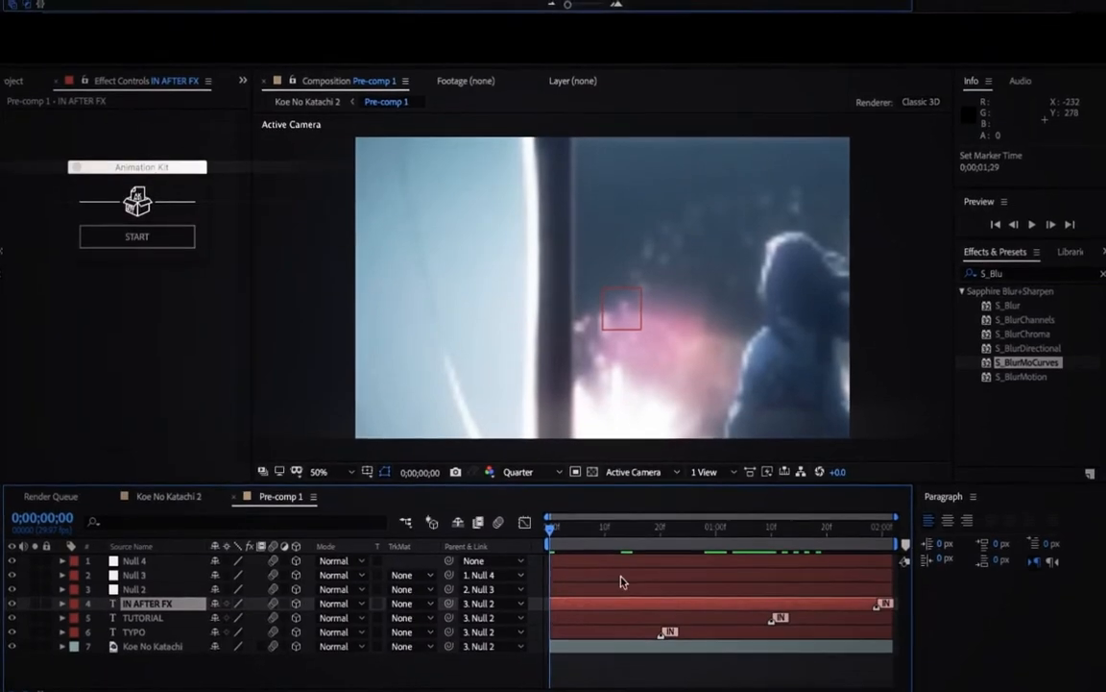
- Preview Pre-comp 1 and check the timing of the IN AFTER FX and TUTORIAL text animations
{"action": "key", "text": "space"}
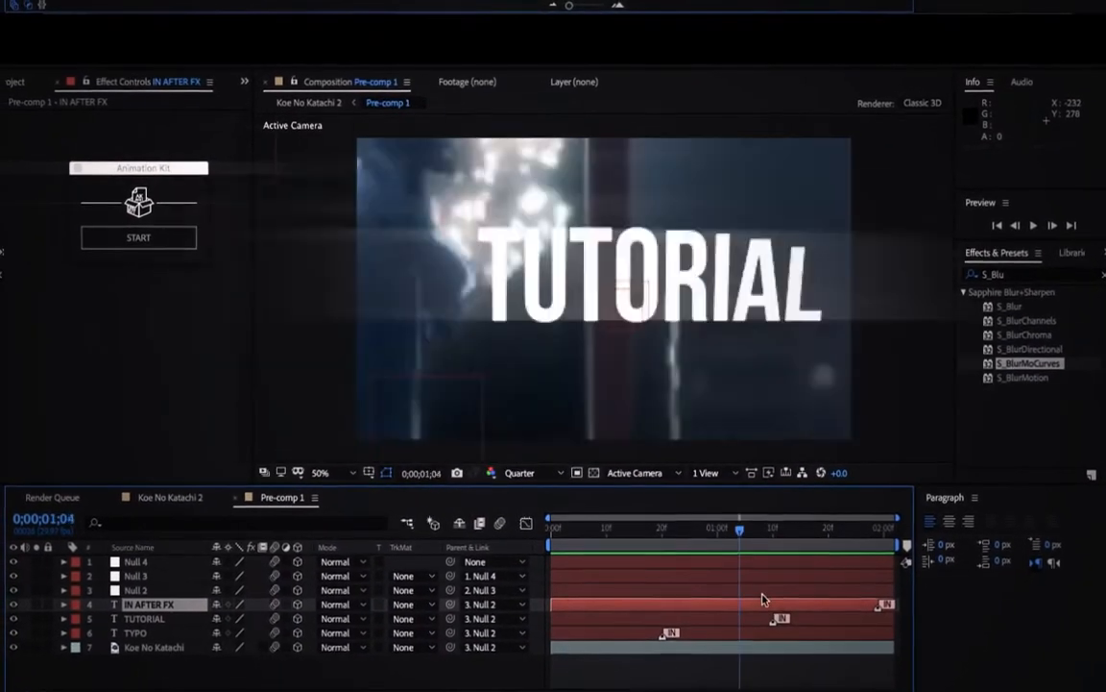
{"action": "left_click", "coordinate": [762, 600]}
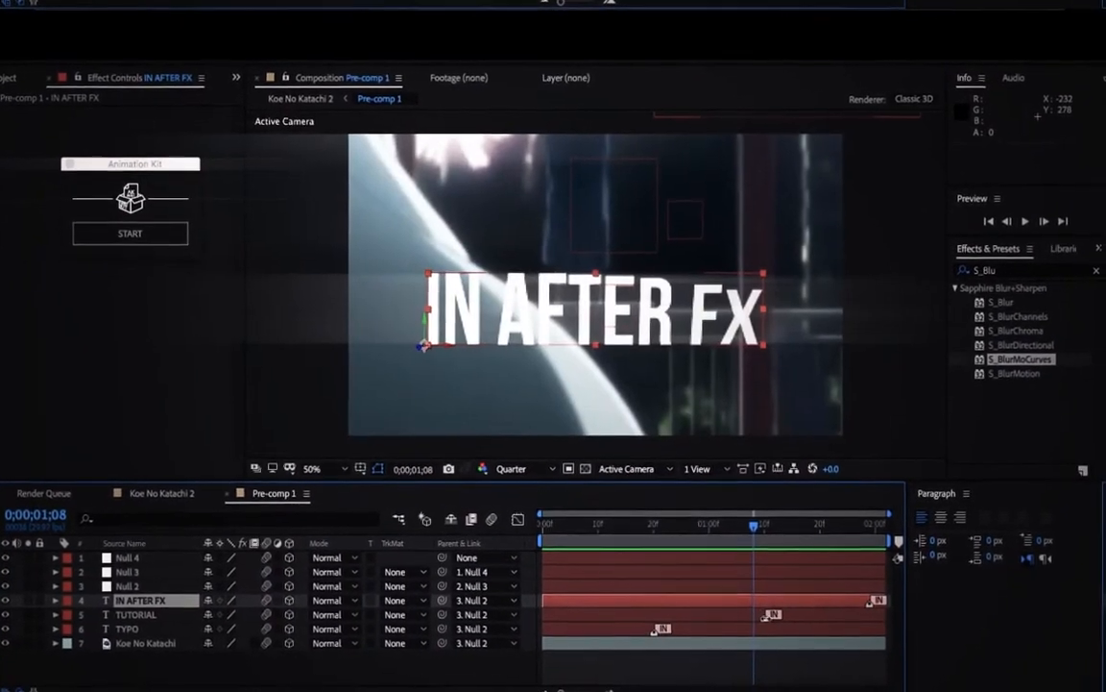
{"action": "left_click", "coordinate": [744, 618]}
{"action": "left_click_drag", "start_coordinate": [758, 520], "coordinate": [711, 528]}
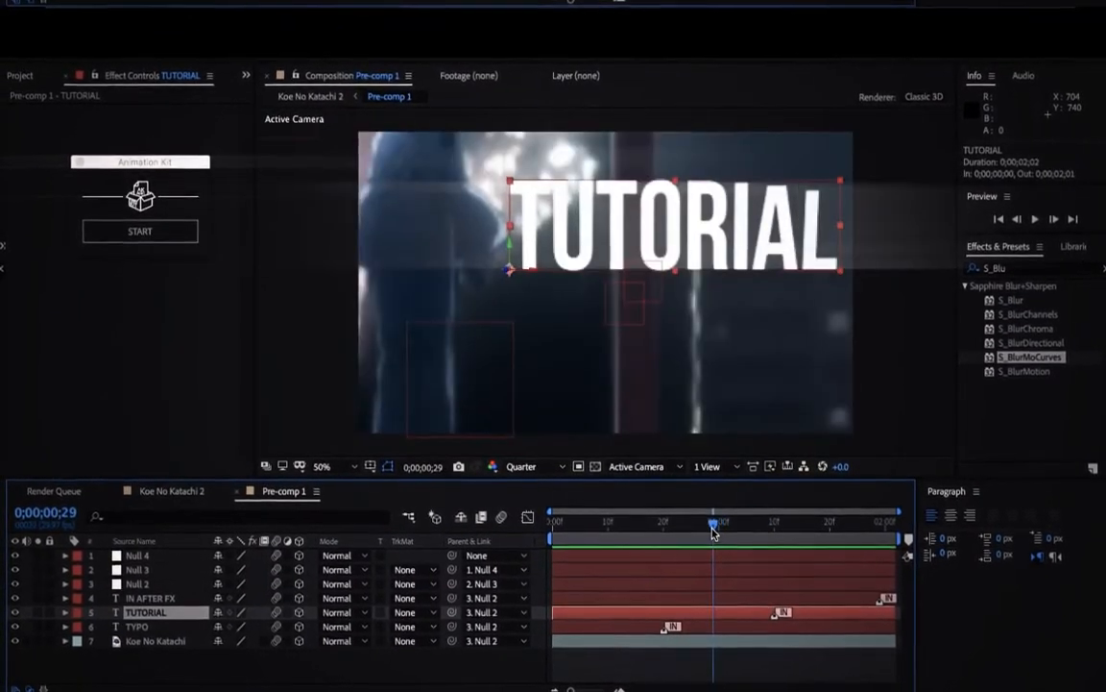
- End the work area of Koe No Katachi 2 at 0;00;02;00 and preview it
{"action": "left_click", "coordinate": [175, 491]}
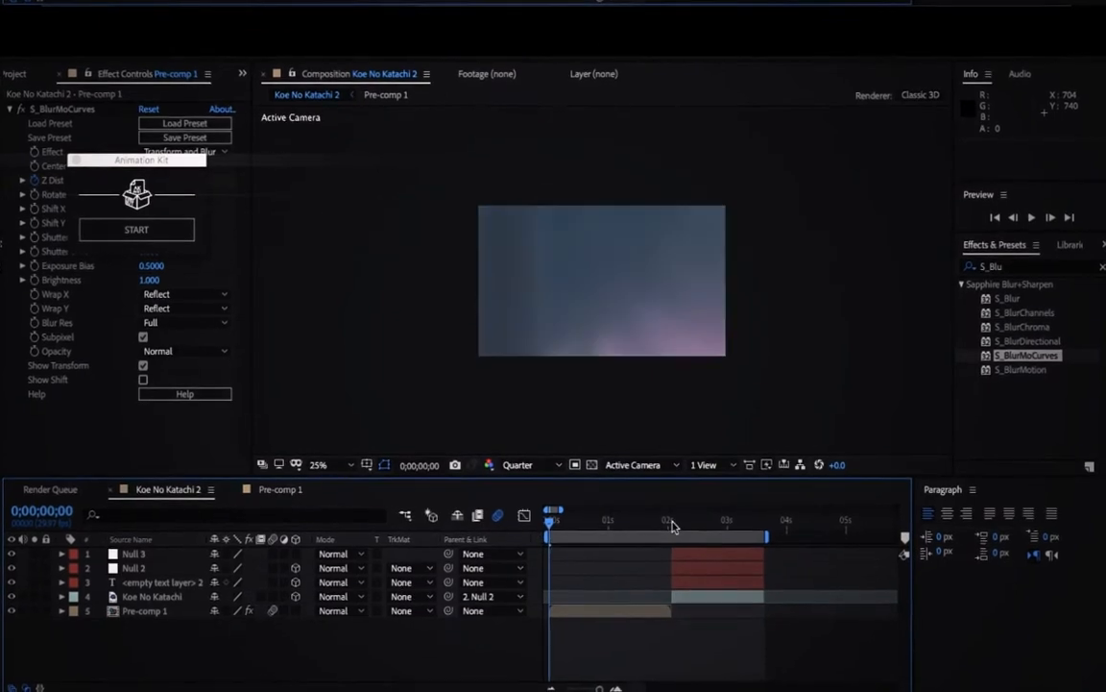
{"action": "left_click", "coordinate": [669, 521]}
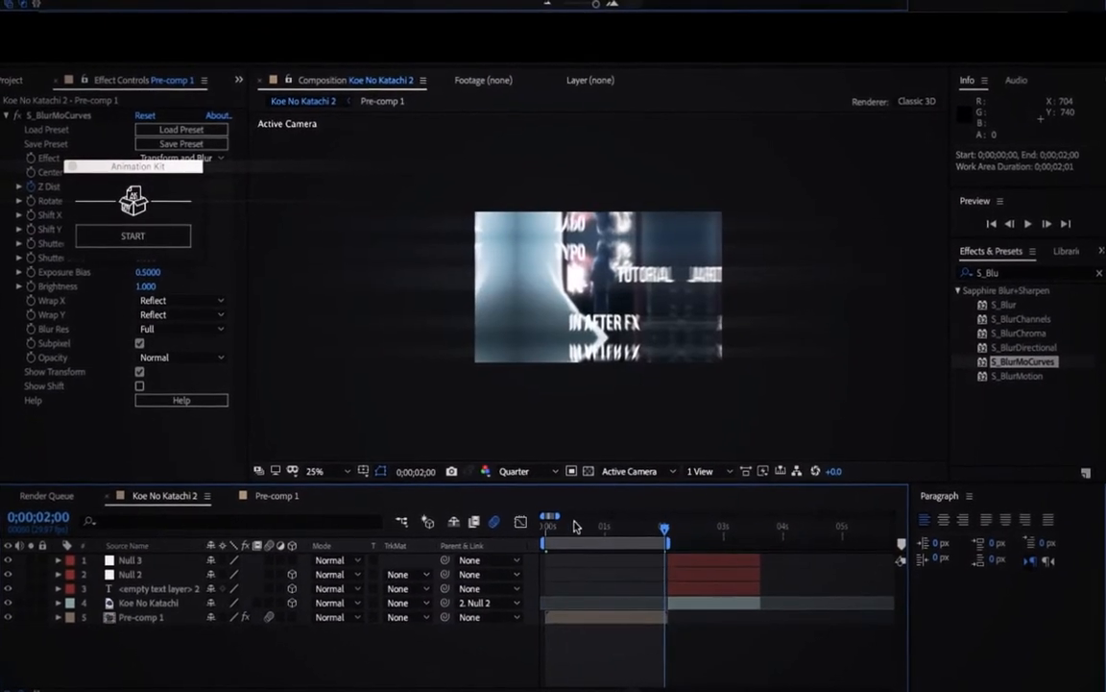
{"action": "key", "text": "space"}
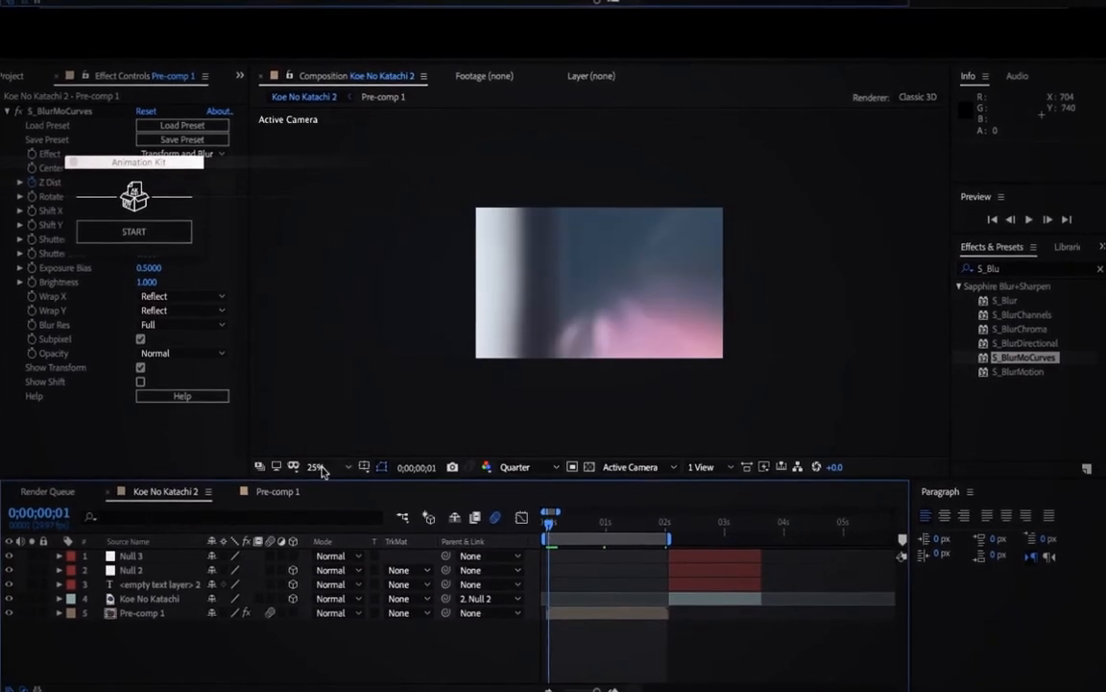
- Fit the composition to the viewer, play the edit from the start, and scrub past the transition into the following clip
{"action": "left_click", "coordinate": [319, 462]}
{"action": "left_click", "coordinate": [330, 190]}
{"action": "key", "text": "Home"}
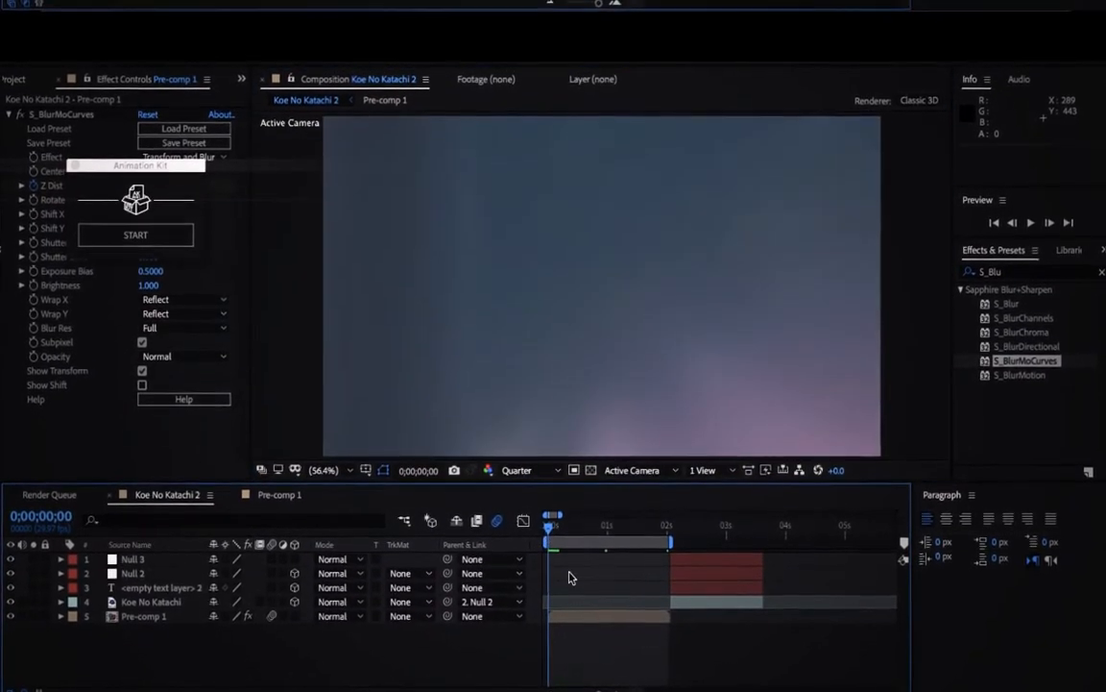
{"action": "key", "text": "space"}
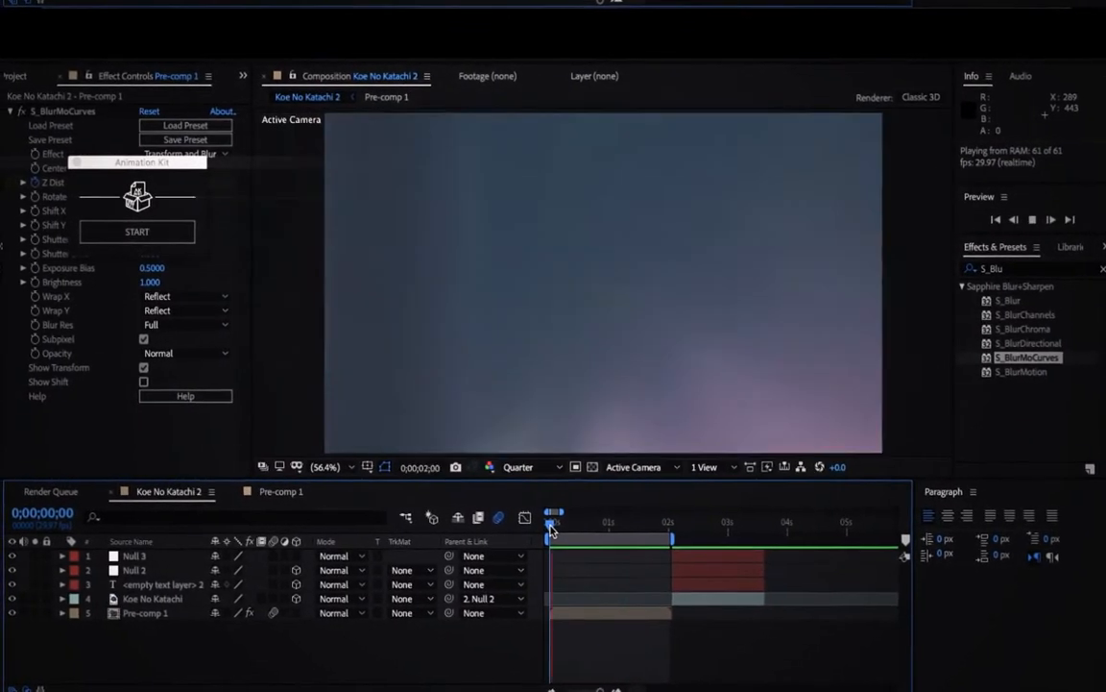
{"action": "left_click_drag", "start_coordinate": [545, 525], "coordinate": [694, 505]}
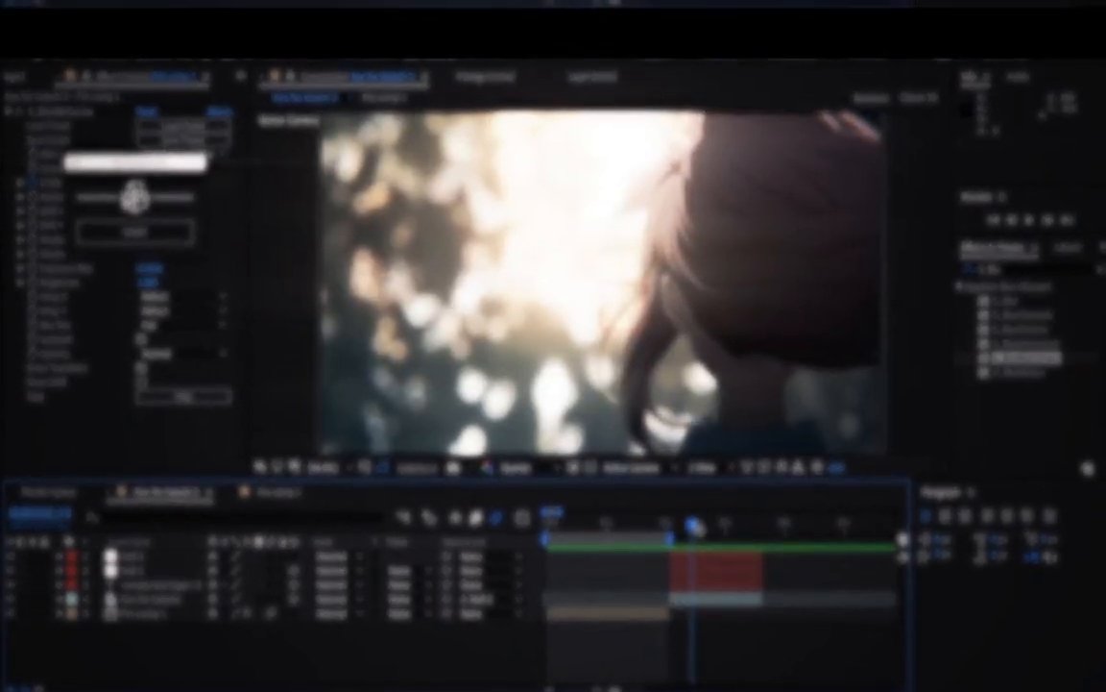